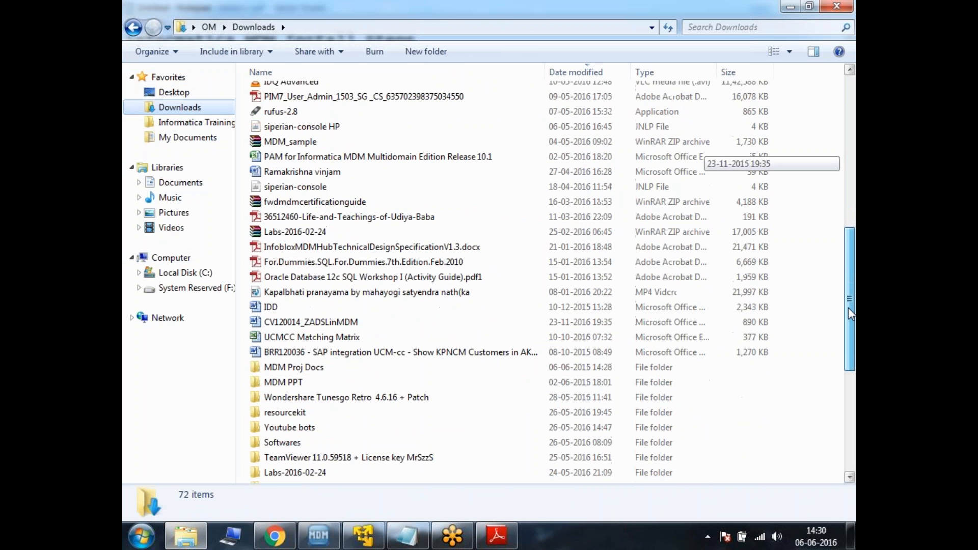
Open the PAM for Informatica MDM Multidomain Edition Release 10.1 workbook from Downloads and maximize its window
{"action": "left_click", "coordinate": [421, 157]}
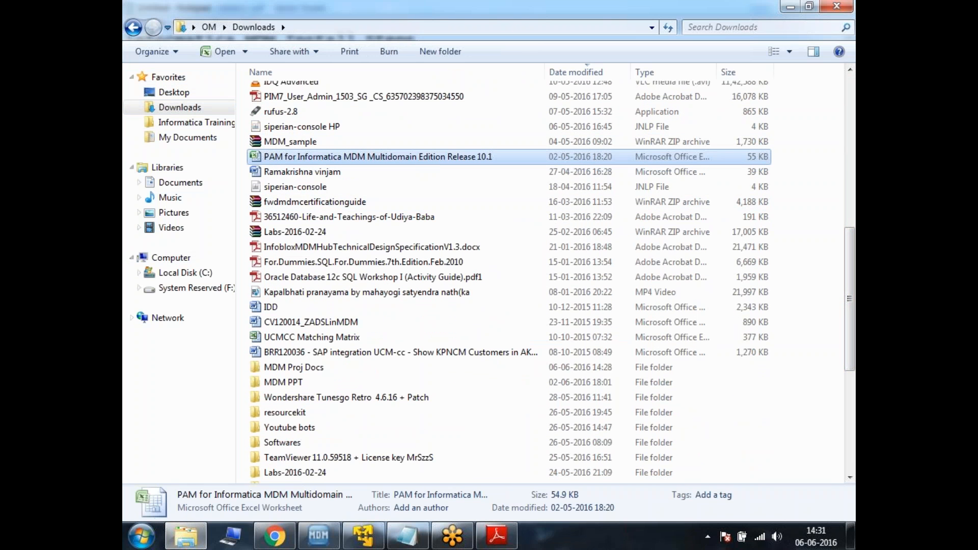
{"action": "key", "text": "Return"}
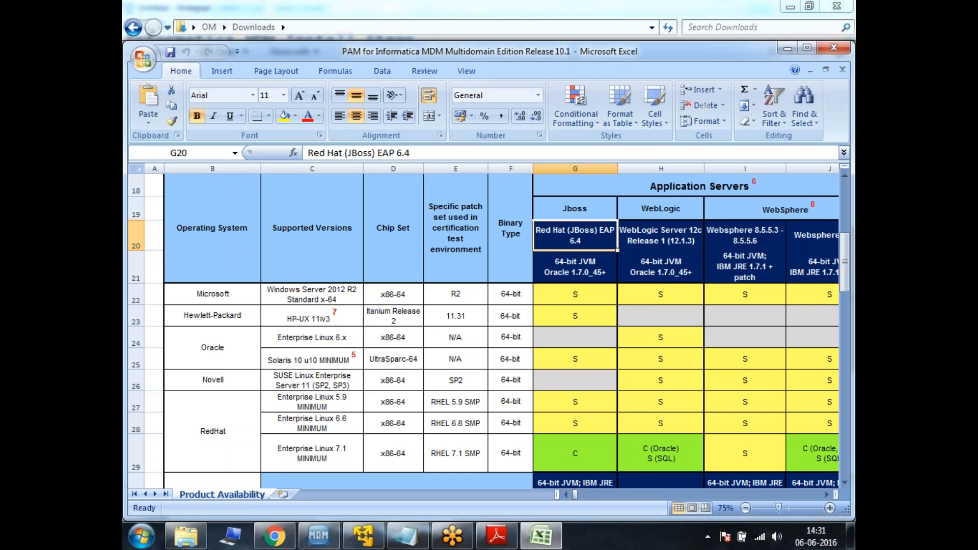
{"action": "double_click", "coordinate": [458, 51]}
Review the Product Availability Matrix for supported database servers, operating systems and application servers
{"action": "left_click", "coordinate": [388, 294]}
{"action": "key", "text": "Up"}
{"action": "key", "text": "Up"}
{"action": "key", "text": "Up"}
{"action": "key", "text": "Up"}
{"action": "key", "text": "Up"}
{"action": "key", "text": "Up"}
{"action": "key", "text": "Up"}
{"action": "key", "text": "Up"}
{"action": "key", "text": "Up"}
{"action": "key", "text": "Up"}
{"action": "key", "text": "Up"}
{"action": "key", "text": "Up"}
{"action": "key", "text": "Up"}
{"action": "key", "text": "Up"}
{"action": "key", "text": "Up"}
{"action": "key", "text": "Up"}
{"action": "key", "text": "Up"}
{"action": "key", "text": "Up"}
{"action": "key", "text": "Up"}
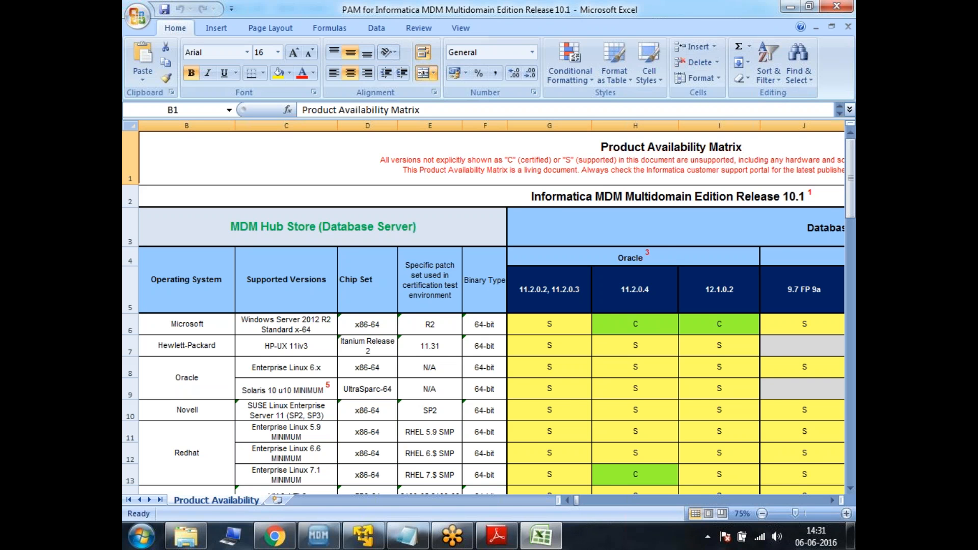
{"action": "key", "text": "Left"}
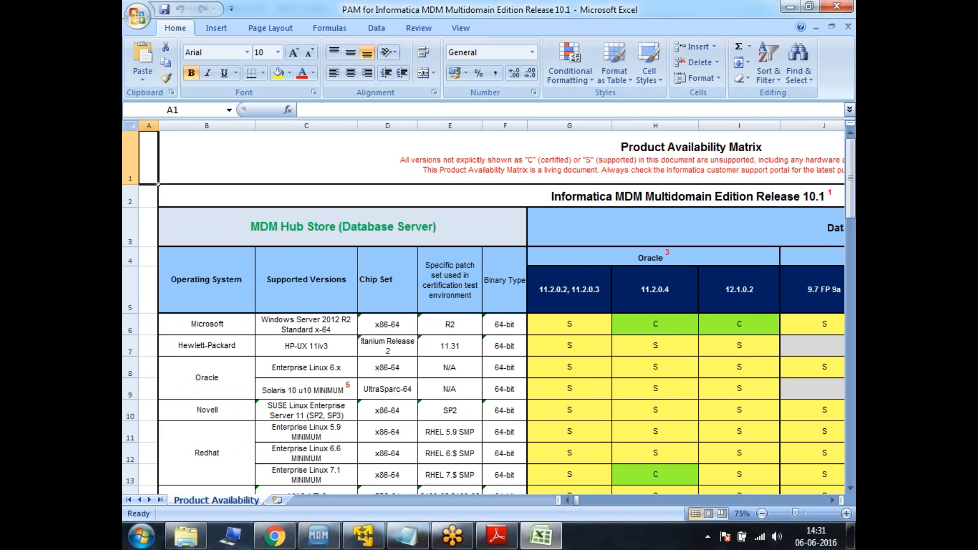
{"action": "left_click", "coordinate": [375, 346]}
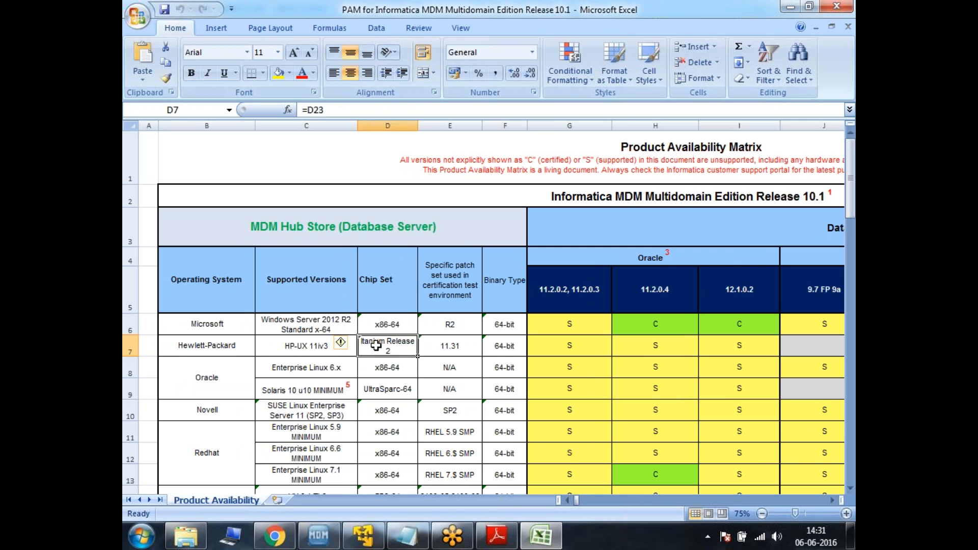
{"action": "key", "text": "Down"}
{"action": "key", "text": "Down"}
{"action": "key", "text": "Down"}
{"action": "key", "text": "Down"}
{"action": "key", "text": "Down"}
{"action": "key", "text": "Down"}
{"action": "key", "text": "Down"}
{"action": "key", "text": "Down"}
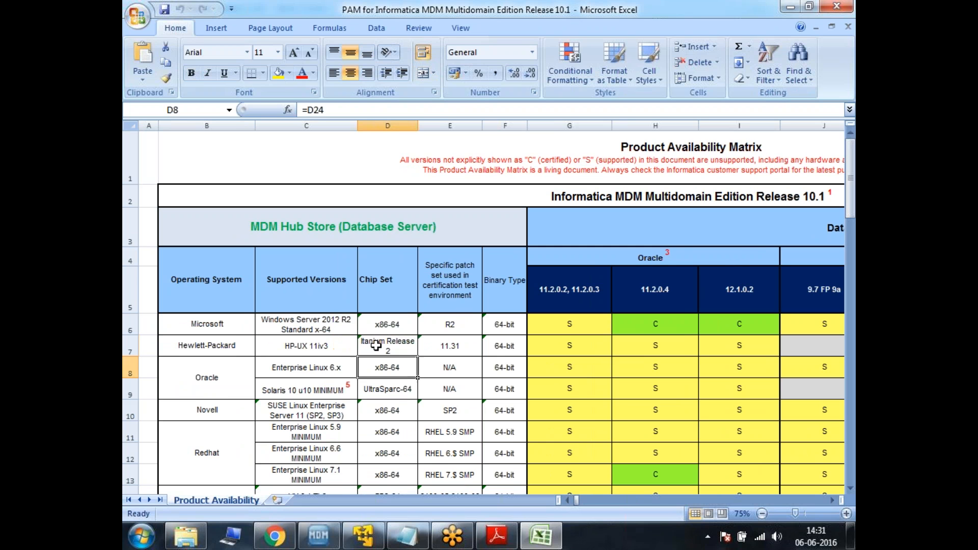
{"action": "key", "text": "Down"}
{"action": "key", "text": "Down"}
{"action": "key", "text": "Down"}
{"action": "key", "text": "Down"}
{"action": "key", "text": "Down"}
{"action": "key", "text": "Down"}
{"action": "key", "text": "Down"}
{"action": "key", "text": "Down"}
{"action": "key", "text": "Down"}
{"action": "key", "text": "Down"}
{"action": "key", "text": "Down"}
{"action": "key", "text": "Down"}
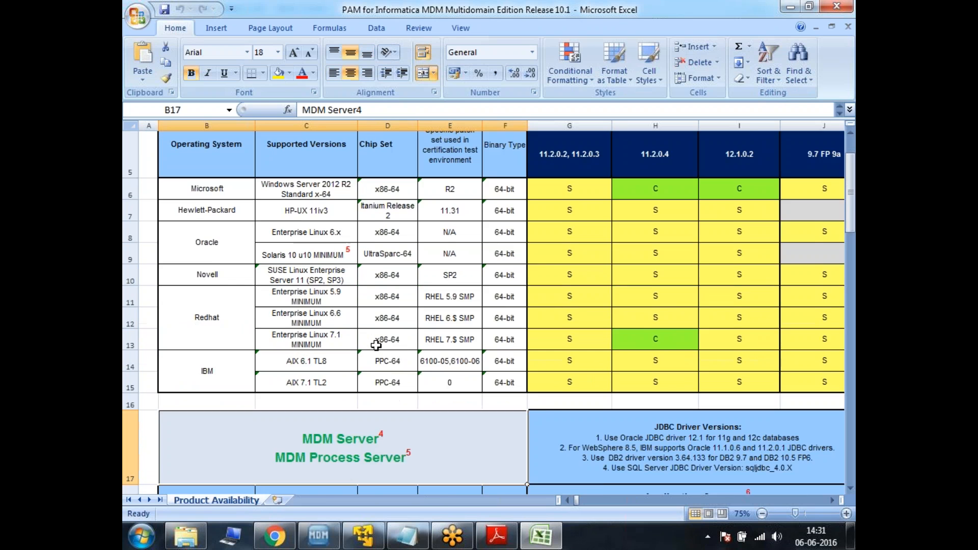
{"action": "key", "text": "Down"}
{"action": "key", "text": "Down"}
{"action": "key", "text": "Down"}
{"action": "key", "text": "Down"}
{"action": "key", "text": "Down"}
{"action": "key", "text": "Down"}
{"action": "key", "text": "Down"}
{"action": "key", "text": "Down"}
{"action": "key", "text": "Down"}
{"action": "key", "text": "Down"}
{"action": "key", "text": "Down"}
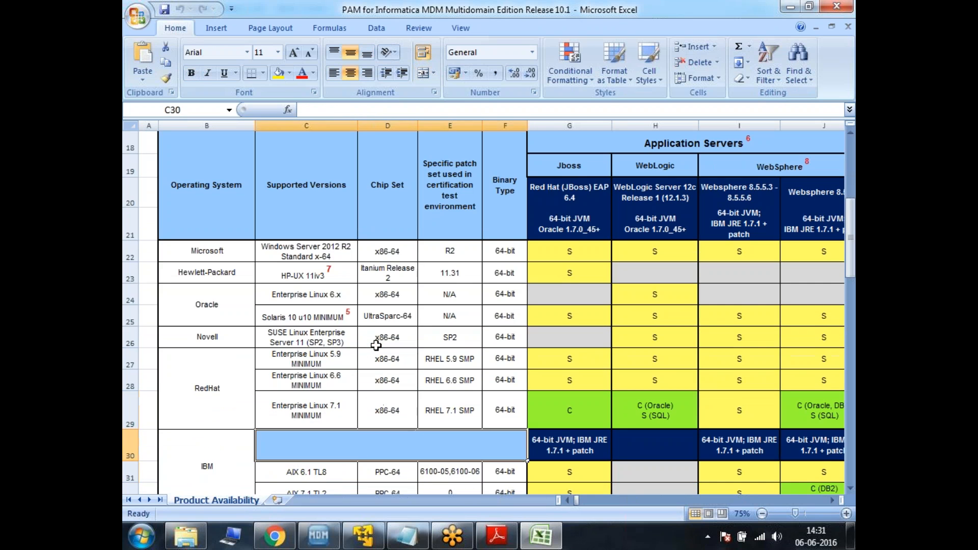
{"action": "key", "text": "Down"}
{"action": "key", "text": "Down"}
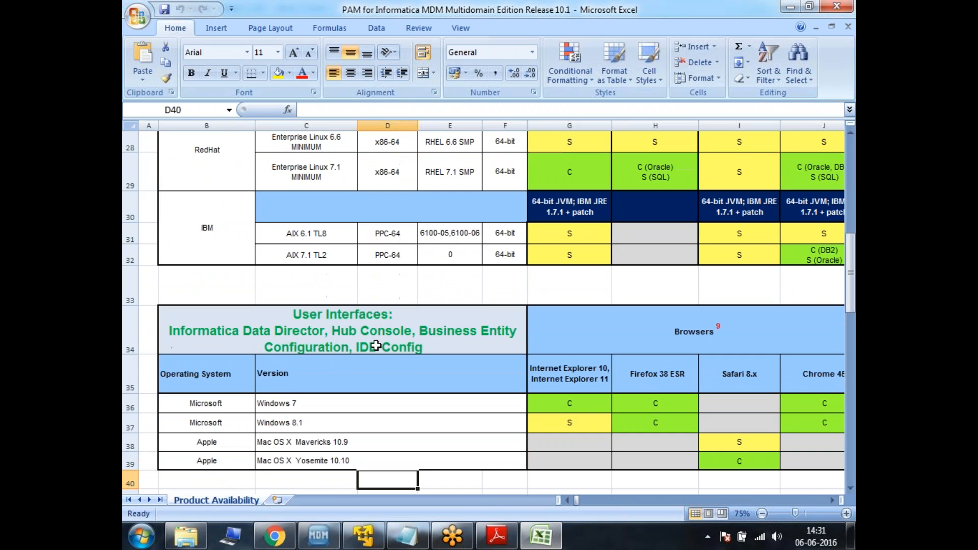
Examine the supported operating system versions and browsers in the User Interfaces section
{"action": "left_click", "coordinate": [291, 404]}
{"action": "left_click", "coordinate": [309, 423]}
{"action": "left_click_drag", "start_coordinate": [334, 453], "coordinate": [320, 409]}
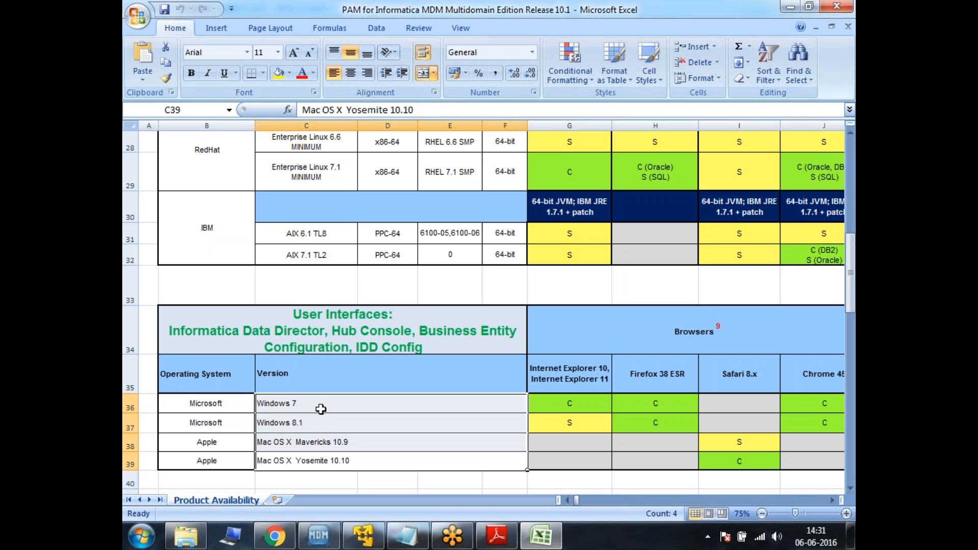
{"action": "left_click", "coordinate": [321, 409]}
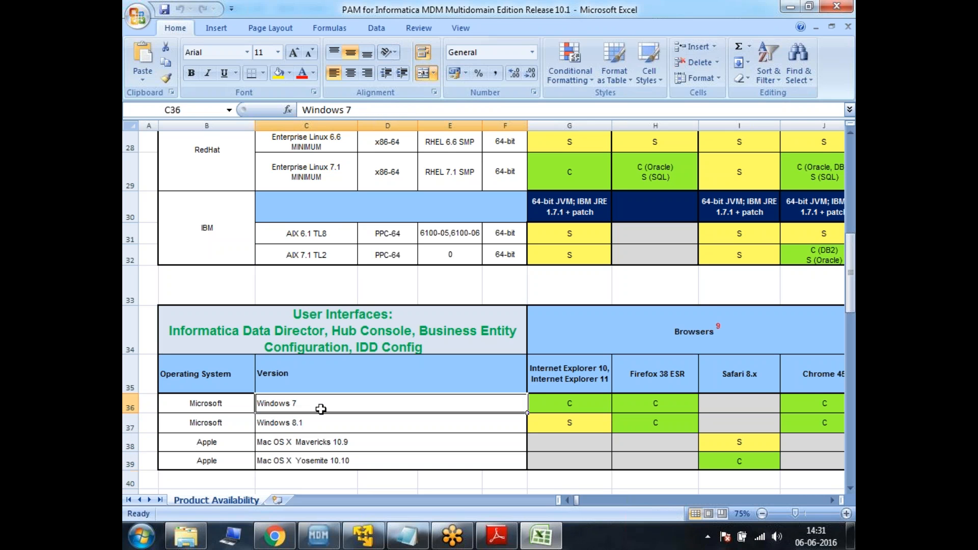
{"action": "left_click_drag", "start_coordinate": [321, 409], "coordinate": [337, 463]}
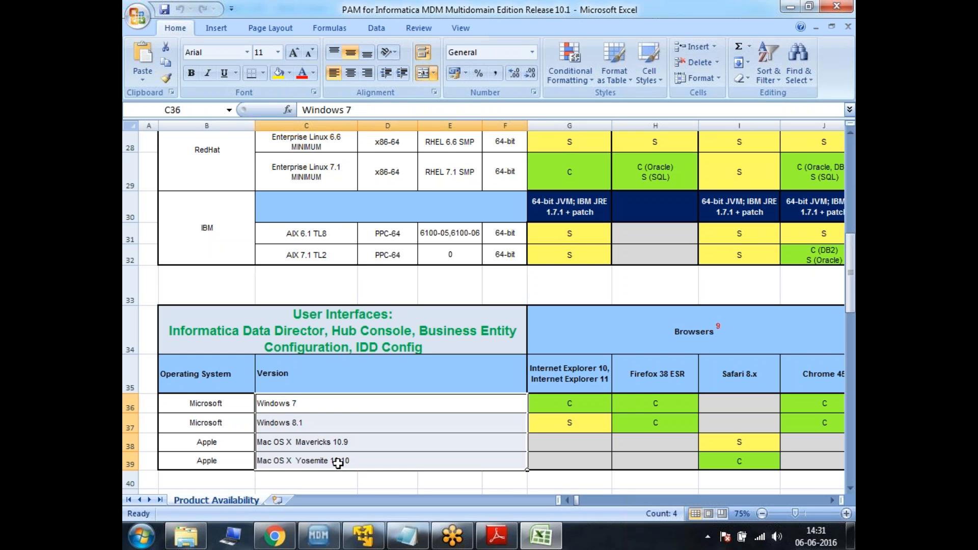
{"action": "left_click", "coordinate": [338, 463]}
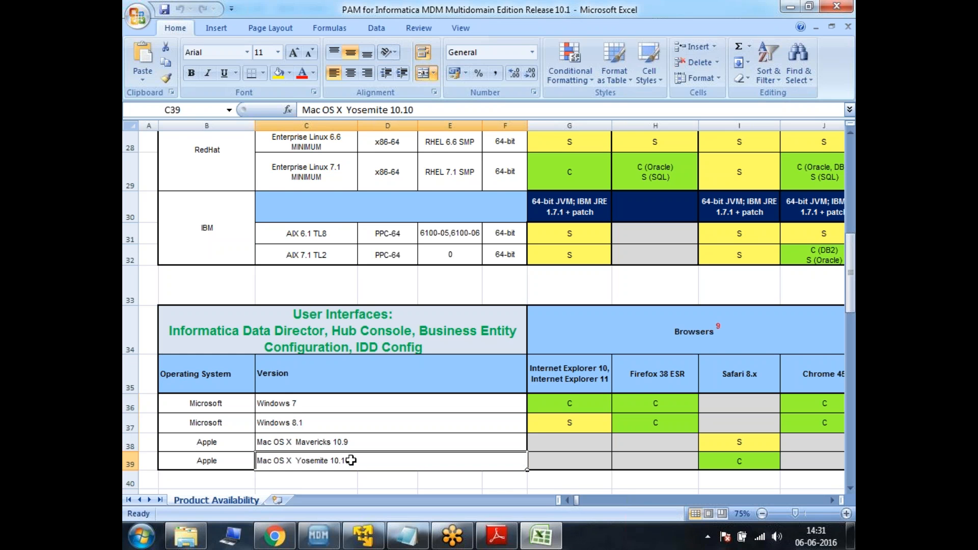
Switch to the Notepad install steps and highlight the first step, Install Oracle Database
{"action": "left_click", "coordinate": [407, 536]}
{"action": "left_click_drag", "start_coordinate": [145, 71], "coordinate": [378, 74]}
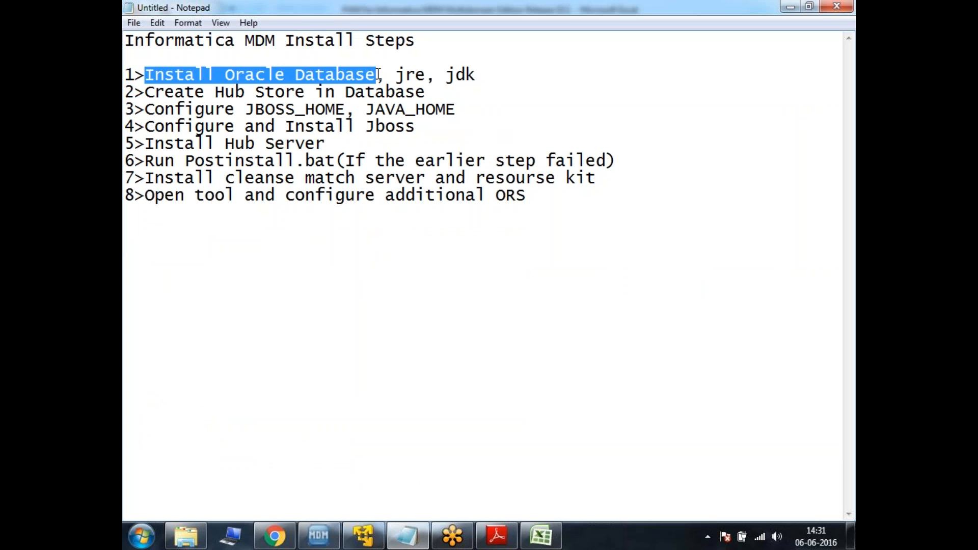
{"action": "left_click", "coordinate": [413, 279]}
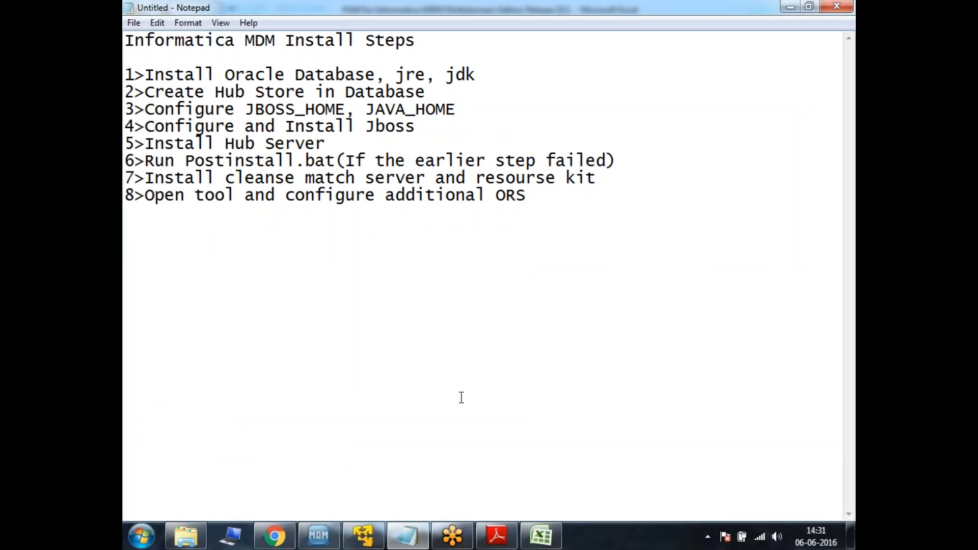
Switch to the Windows Server 2012 virtual machine and maximize the Softwares folder window
{"action": "left_click", "coordinate": [363, 535]}
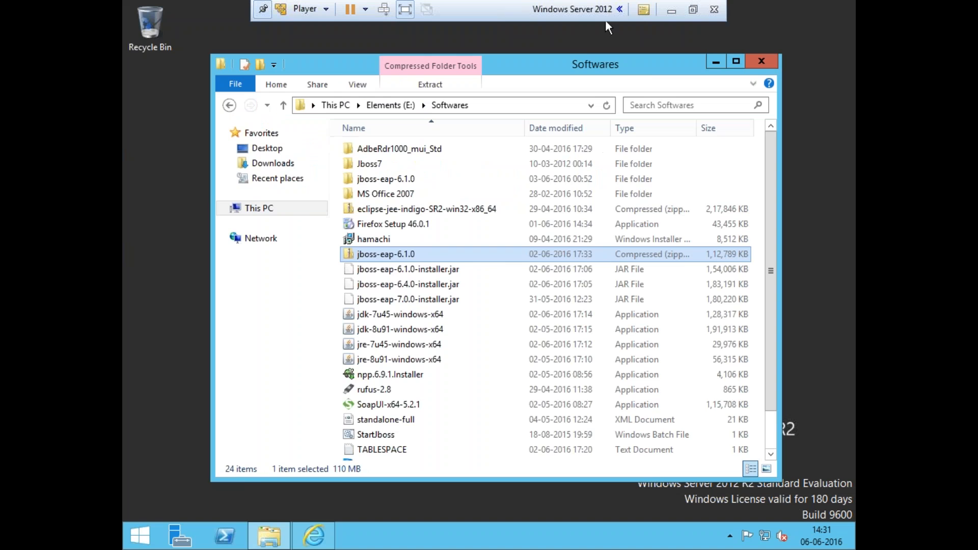
{"action": "double_click", "coordinate": [645, 68]}
{"action": "left_click", "coordinate": [475, 206]}
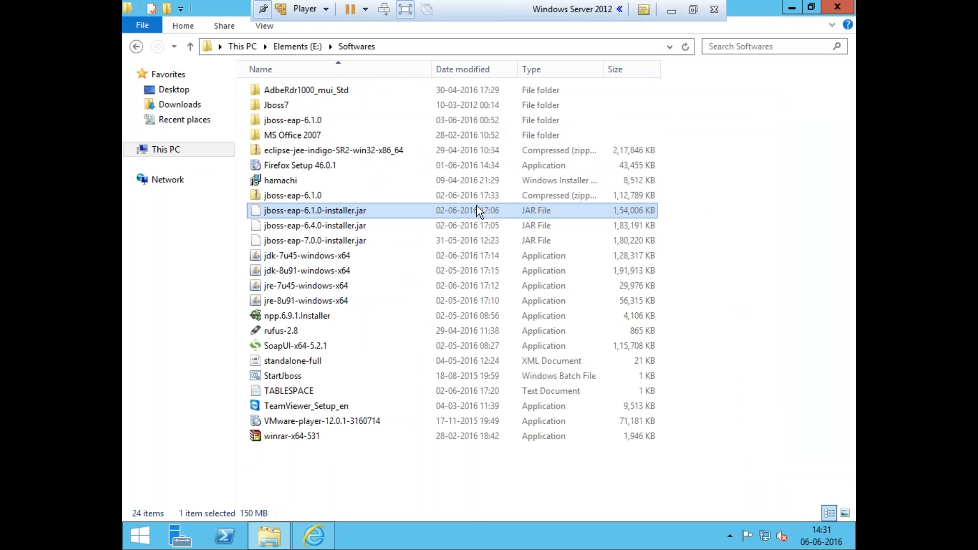
Browse the Informatica Software folder and the Informatica MDM 10.1 folder on drive E:
{"action": "key", "text": "BackSpace"}
{"action": "double_click", "coordinate": [344, 180]}
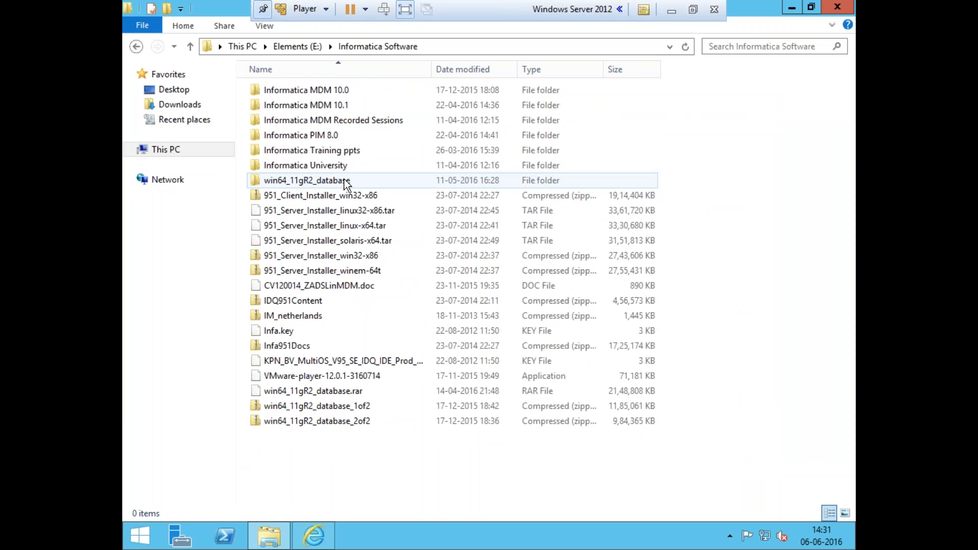
{"action": "key", "text": "BackSpace"}
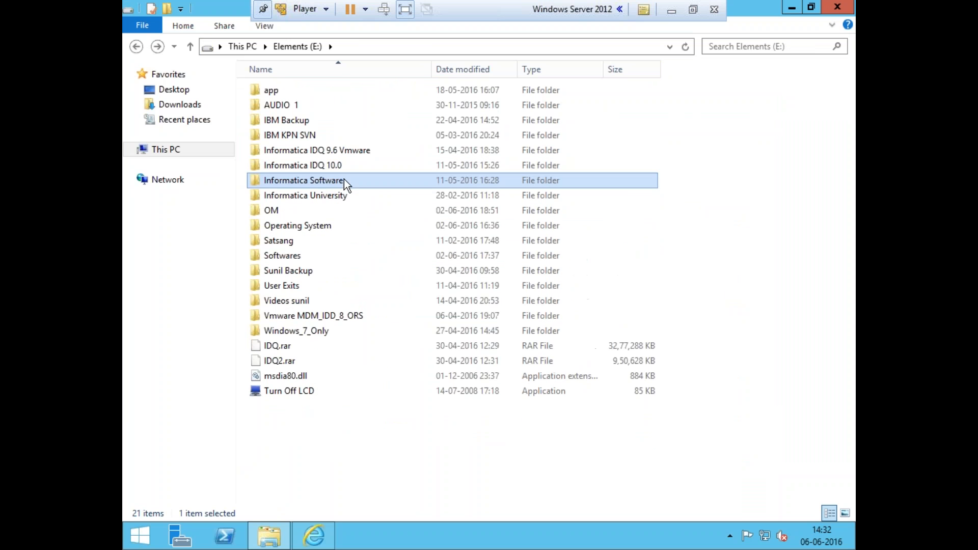
{"action": "double_click", "coordinate": [333, 180]}
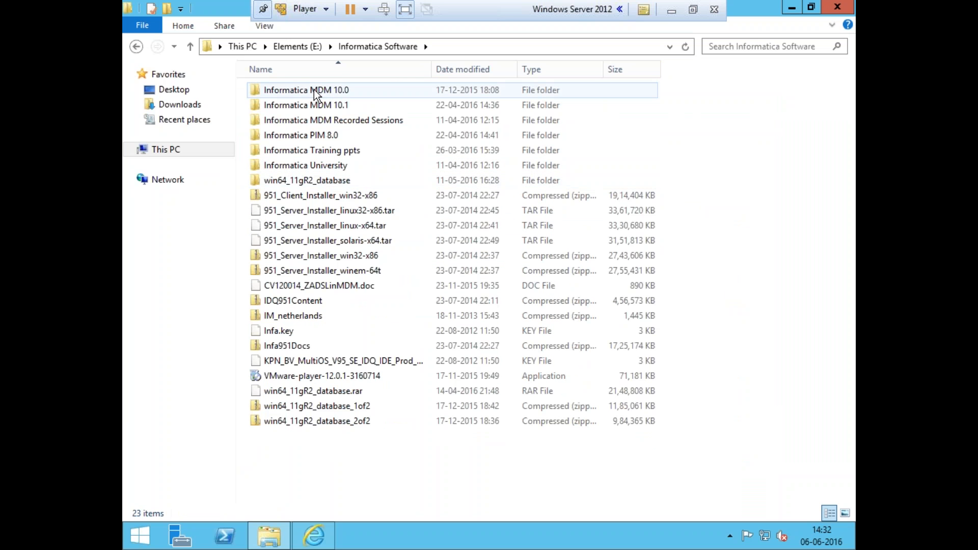
{"action": "left_click", "coordinate": [319, 99]}
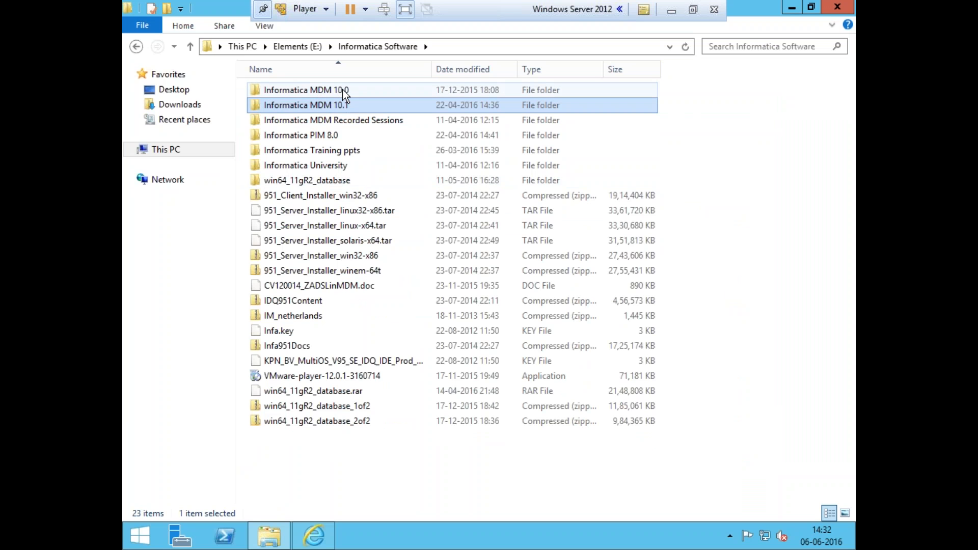
{"action": "mouse_move", "coordinate": [356, 105]}
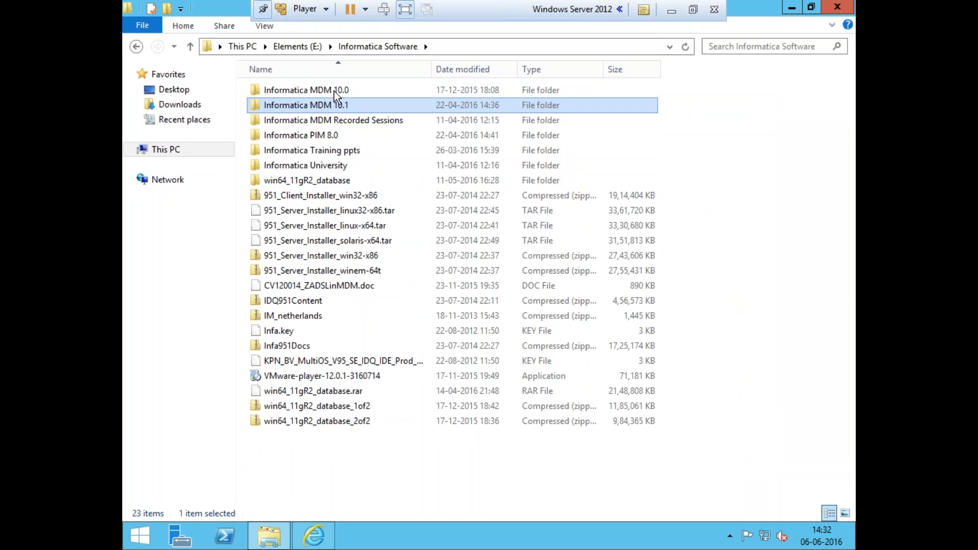
{"action": "double_click", "coordinate": [354, 103]}
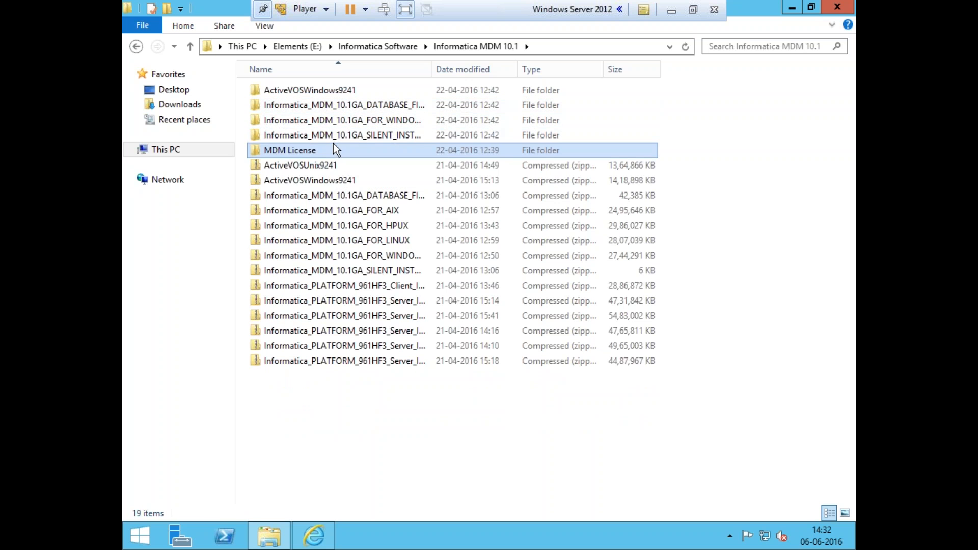
{"action": "key", "text": "BackSpace"}
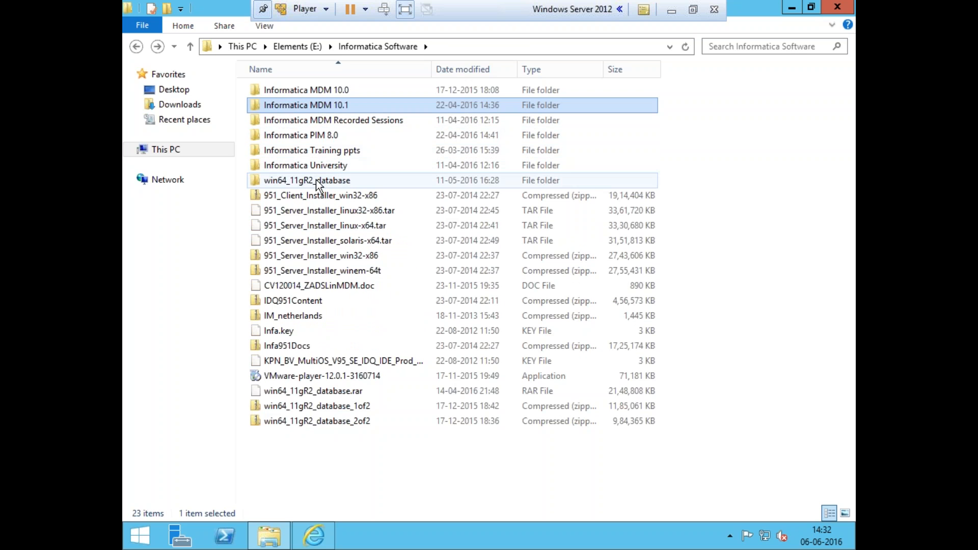
Open the nested win64_11gR2_database folders down to the database folder and run setup
{"action": "double_click", "coordinate": [317, 181]}
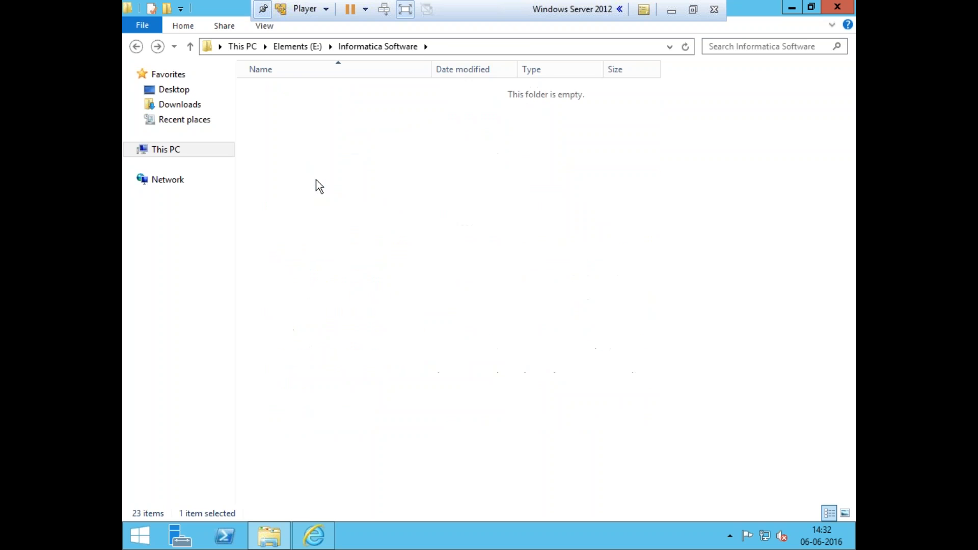
{"action": "double_click", "coordinate": [295, 92]}
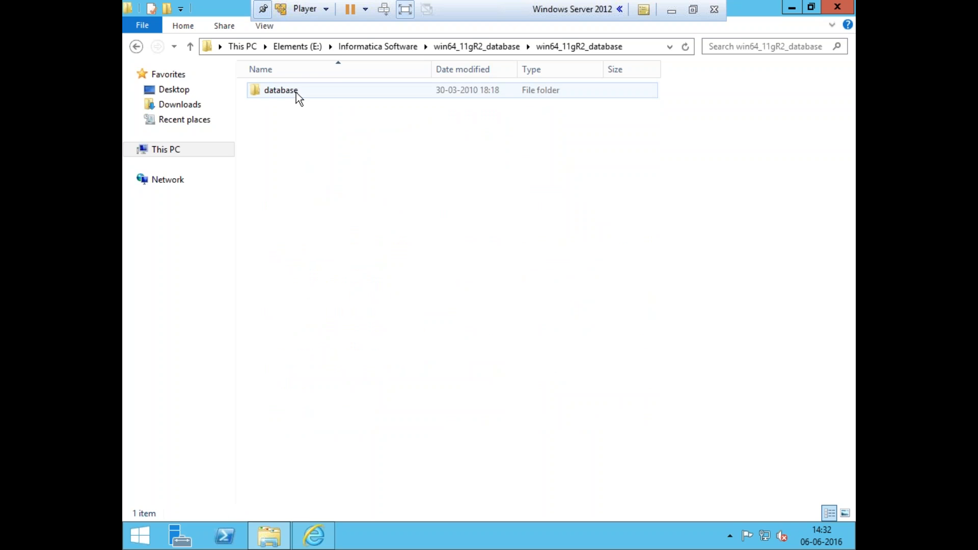
{"action": "double_click", "coordinate": [296, 93]}
{"action": "double_click", "coordinate": [301, 151]}
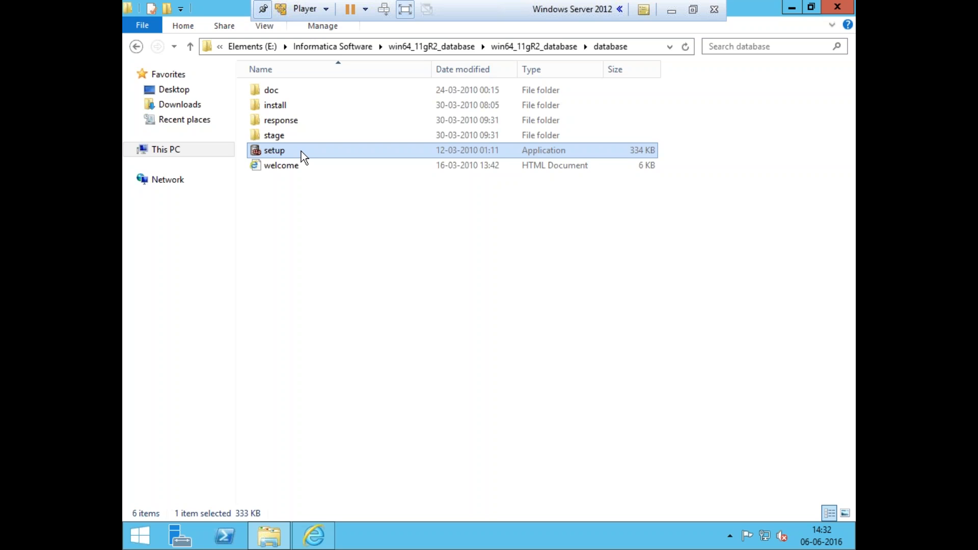
{"action": "left_click", "coordinate": [321, 254]}
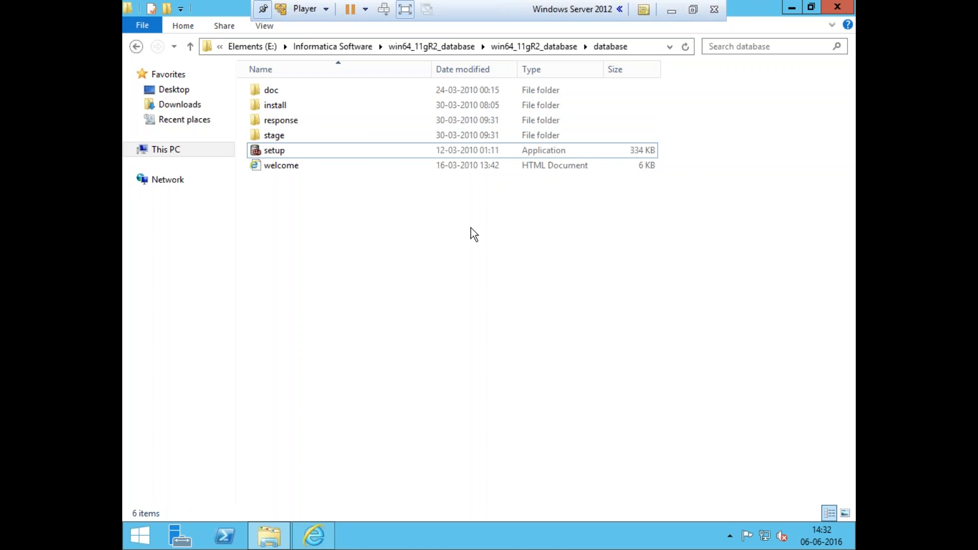
{"action": "left_click", "coordinate": [679, 10]}
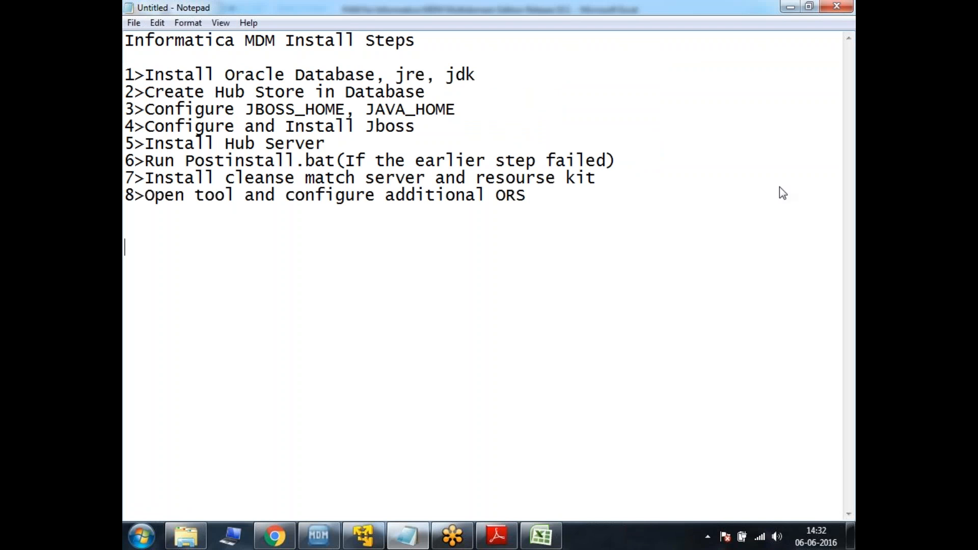
{"action": "left_click", "coordinate": [374, 536]}
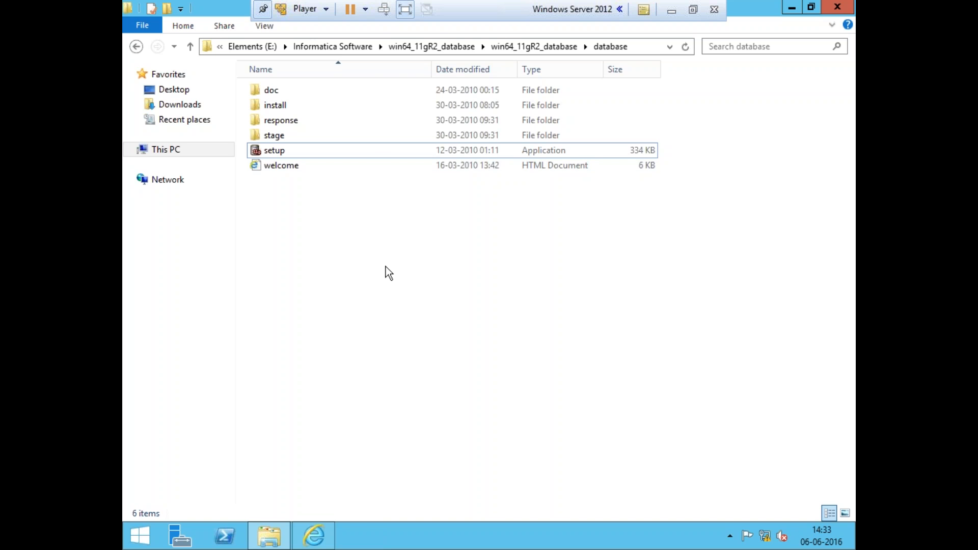
Return to the Softwares folder on drive E: and launch the jre-7u45-windows-x64 installer
{"action": "key", "text": "alt+Up"}
{"action": "key", "text": "alt+Up"}
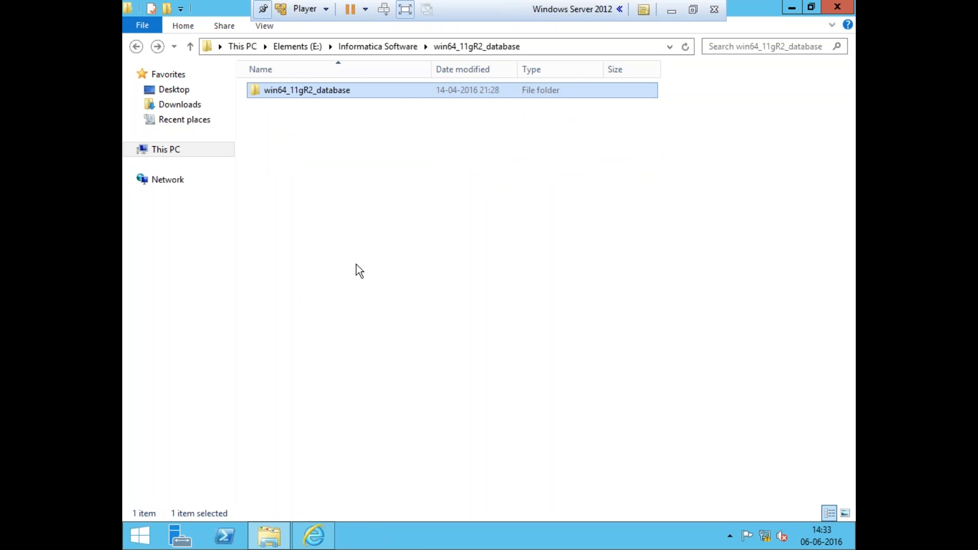
{"action": "key", "text": "alt+Up"}
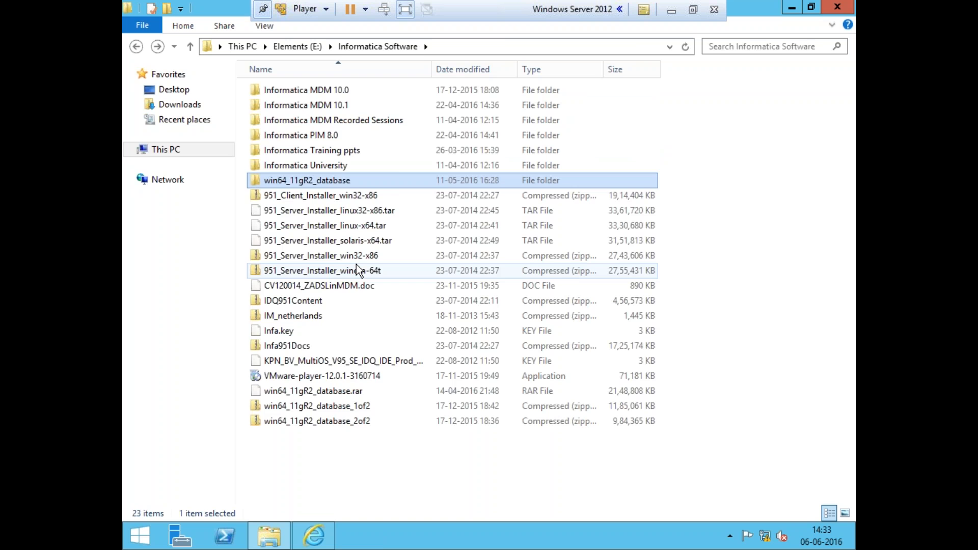
{"action": "key", "text": "alt+Up"}
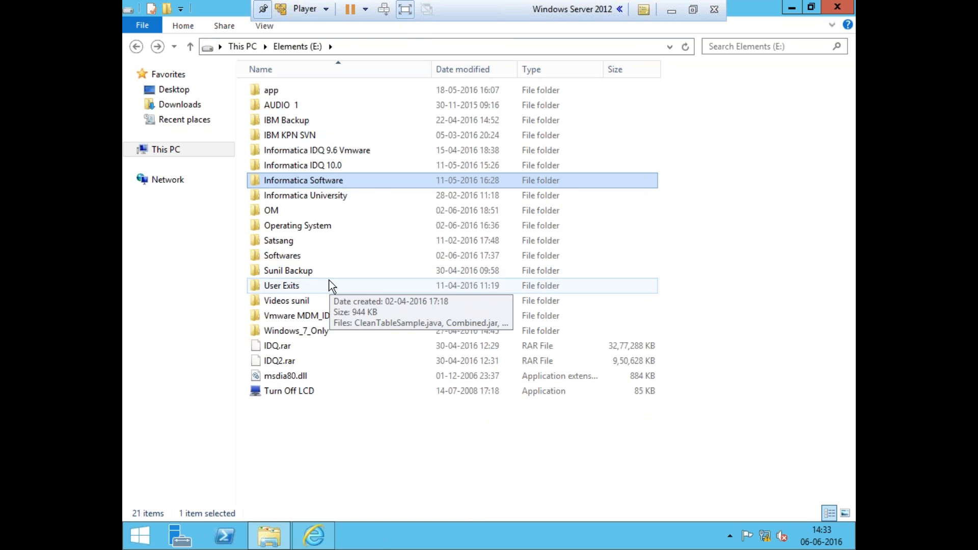
{"action": "double_click", "coordinate": [308, 258]}
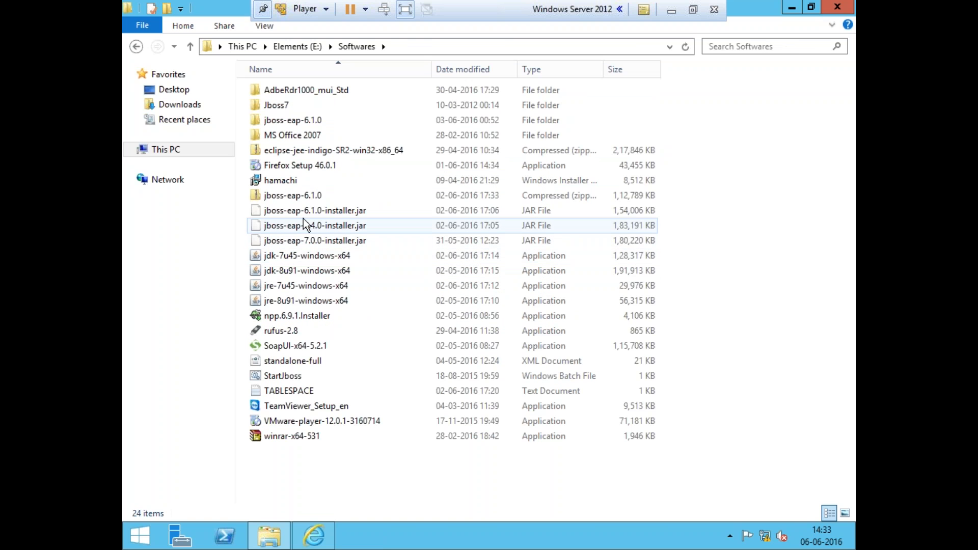
{"action": "left_click", "coordinate": [307, 257]}
{"action": "double_click", "coordinate": [320, 283]}
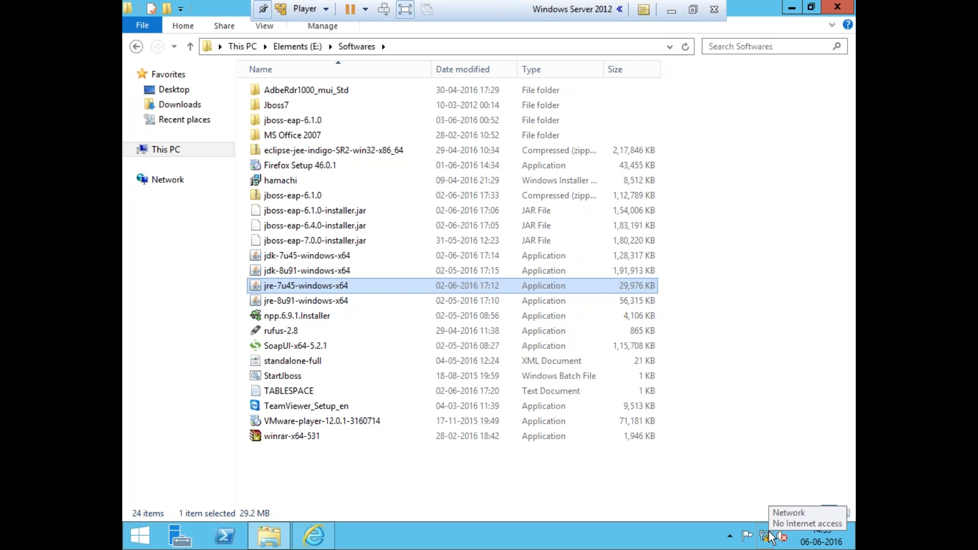
Install JRE 7u45 through the Java Setup wizard and close its completion dialog
{"action": "left_click", "coordinate": [671, 11]}
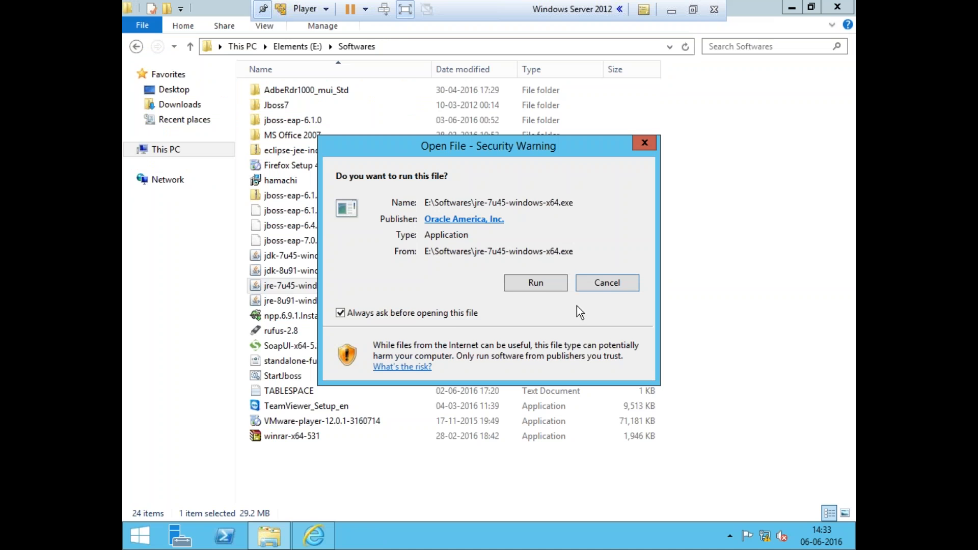
{"action": "left_click", "coordinate": [554, 285]}
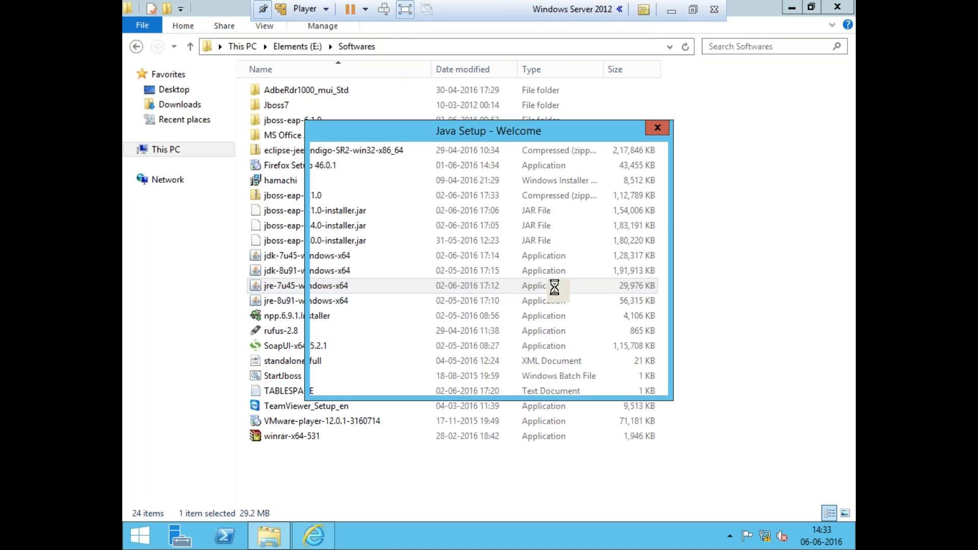
{"action": "left_click", "coordinate": [625, 390]}
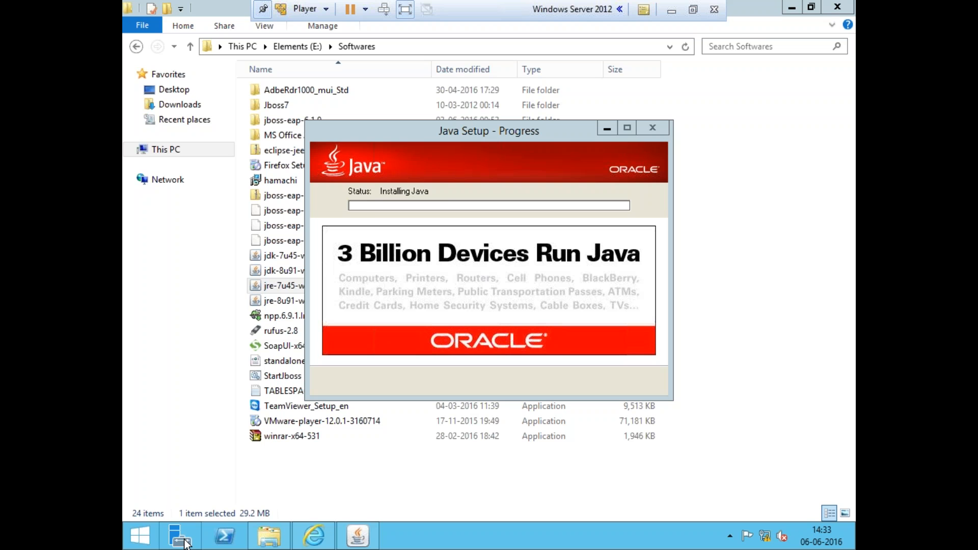
{"action": "left_click", "coordinate": [257, 481]}
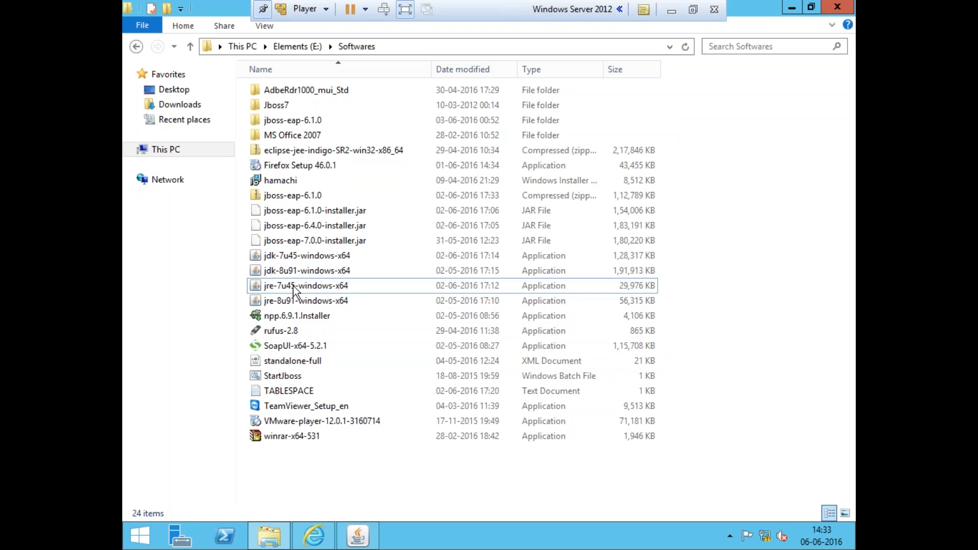
{"action": "left_click", "coordinate": [304, 258]}
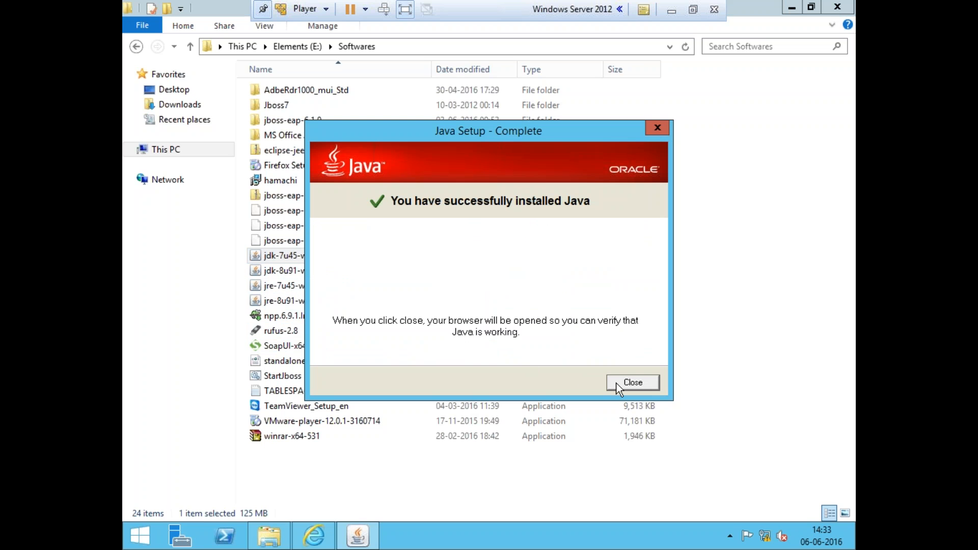
{"action": "left_click", "coordinate": [625, 383]}
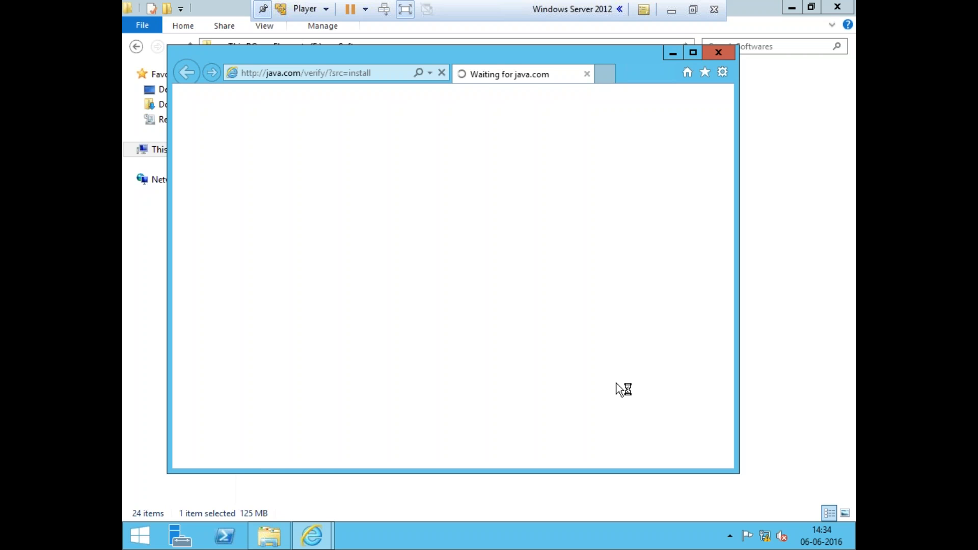
Close the Java verification browser window
{"action": "left_click", "coordinate": [719, 57]}
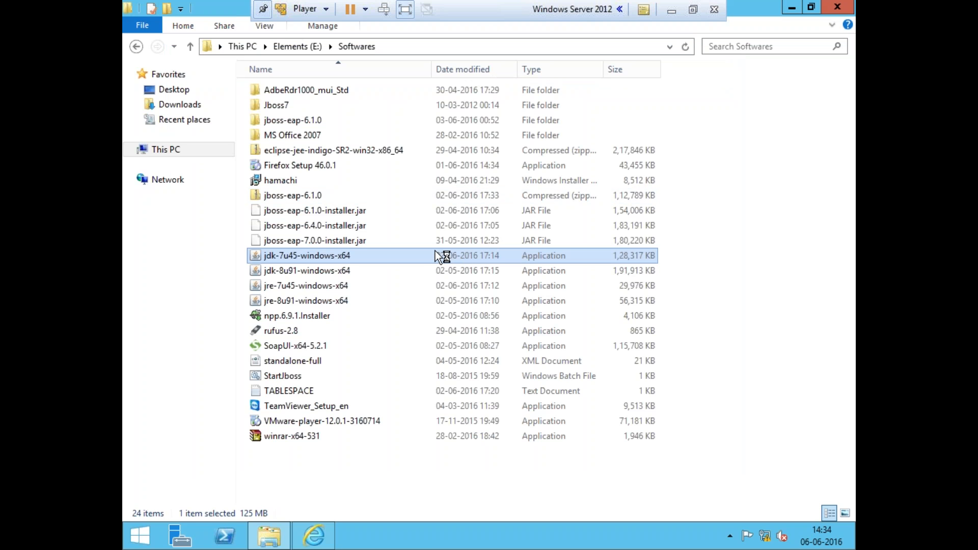
{"action": "left_click", "coordinate": [271, 544]}
{"action": "right_click", "coordinate": [272, 546]}
Continue the Oracle Database 11g installer past the minimum requirements warning after viewing its details
{"action": "left_click", "coordinate": [545, 313]}
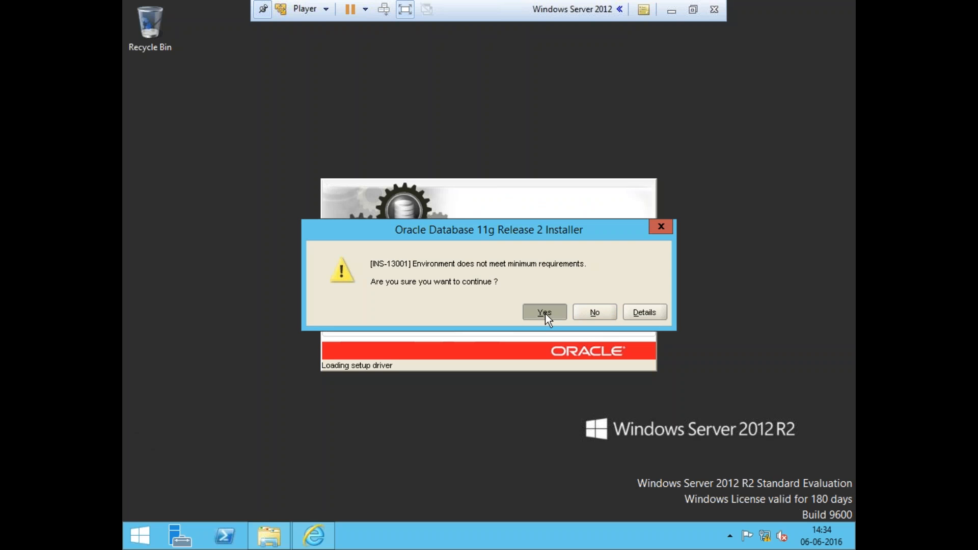
{"action": "left_click", "coordinate": [648, 315]}
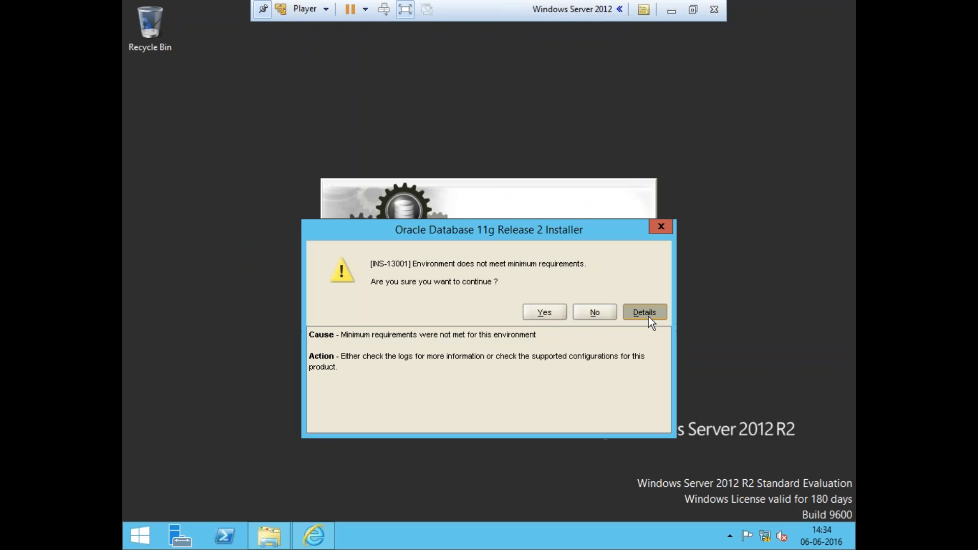
{"action": "left_click", "coordinate": [550, 316]}
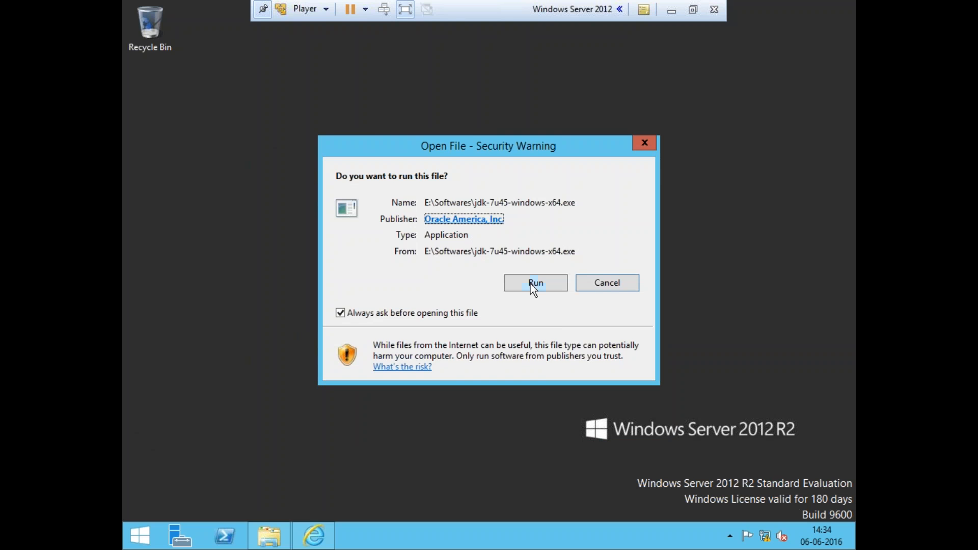
Run the jdk-7u45-windows-x64 installer and start the JDK 7 Update 45 setup wizard
{"action": "left_click", "coordinate": [530, 283]}
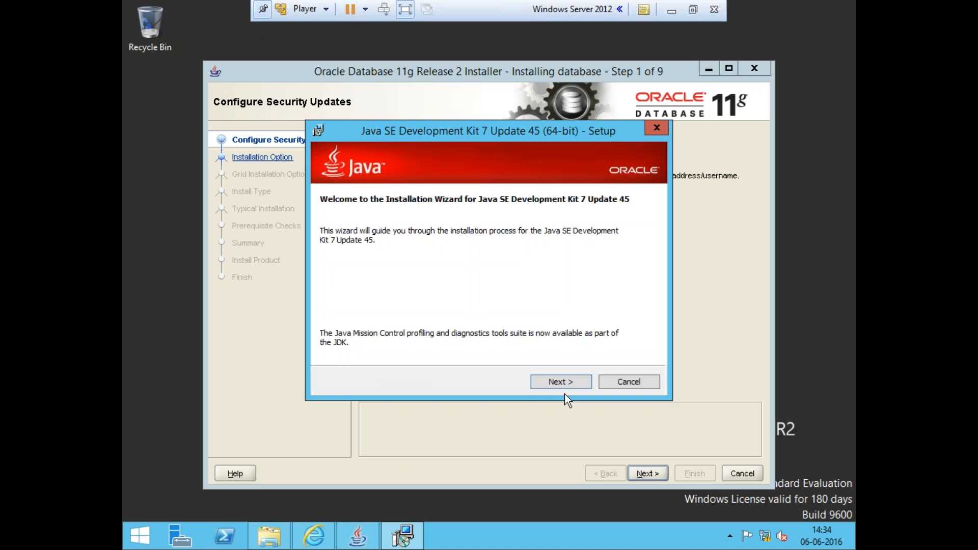
{"action": "left_click", "coordinate": [560, 384]}
{"action": "left_click", "coordinate": [558, 382]}
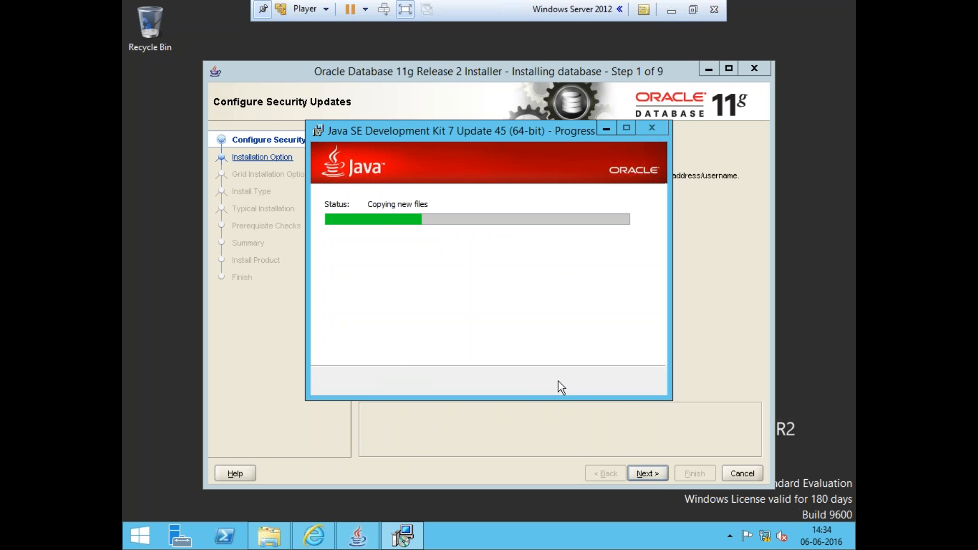
Turn off security updates via My Oracle Support in the Oracle installer and continue without an email
{"action": "left_click", "coordinate": [649, 465]}
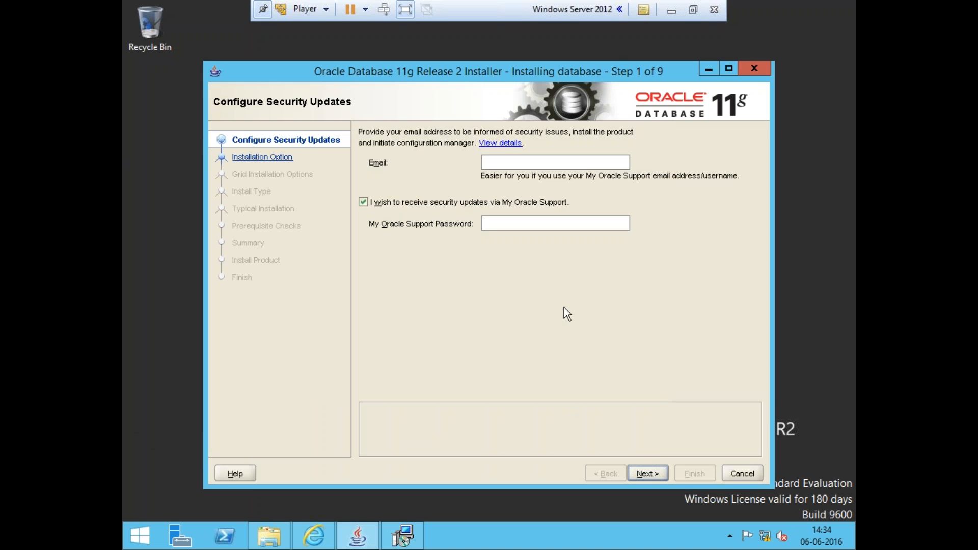
{"action": "left_click", "coordinate": [363, 202]}
{"action": "left_click", "coordinate": [650, 466]}
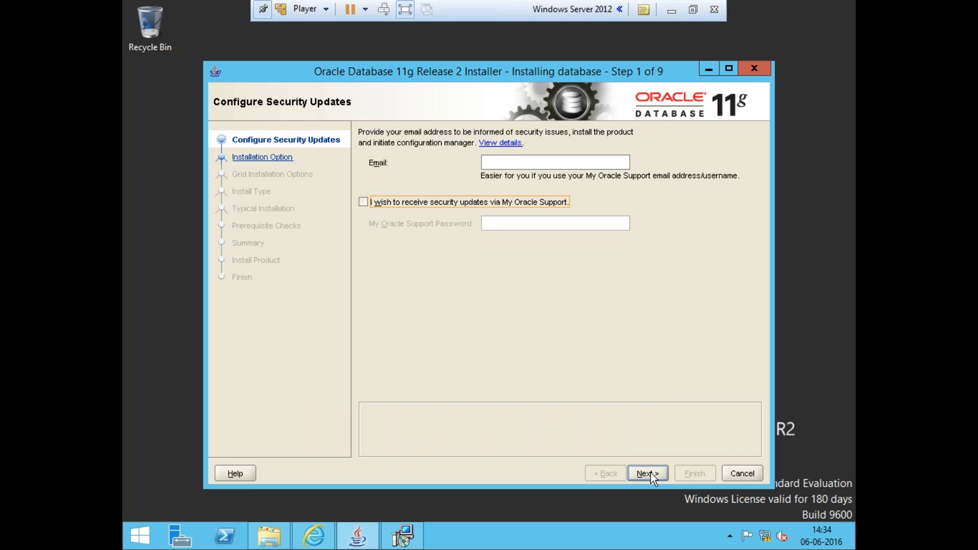
{"action": "left_click", "coordinate": [601, 322]}
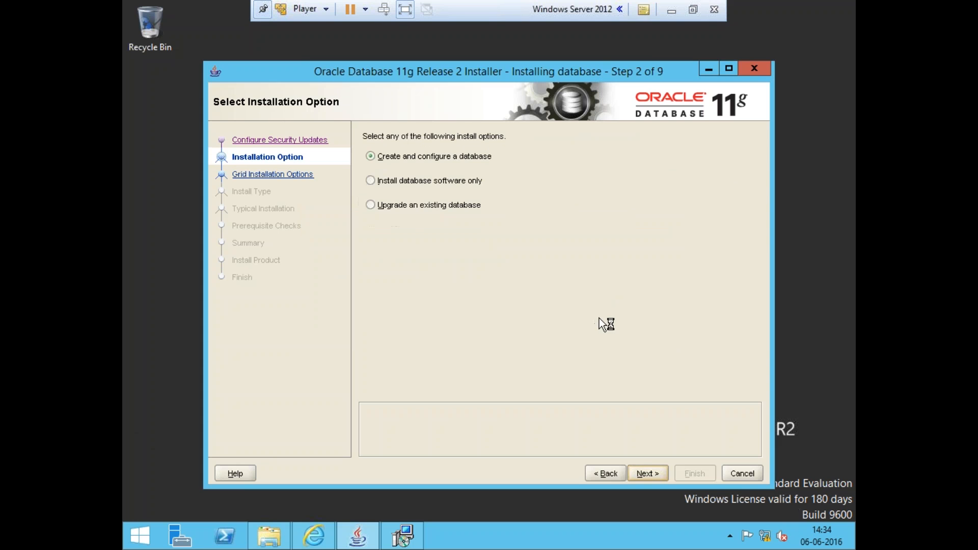
Keep Create and configure a database and Desktop Class as the installation options
{"action": "left_click", "coordinate": [647, 469]}
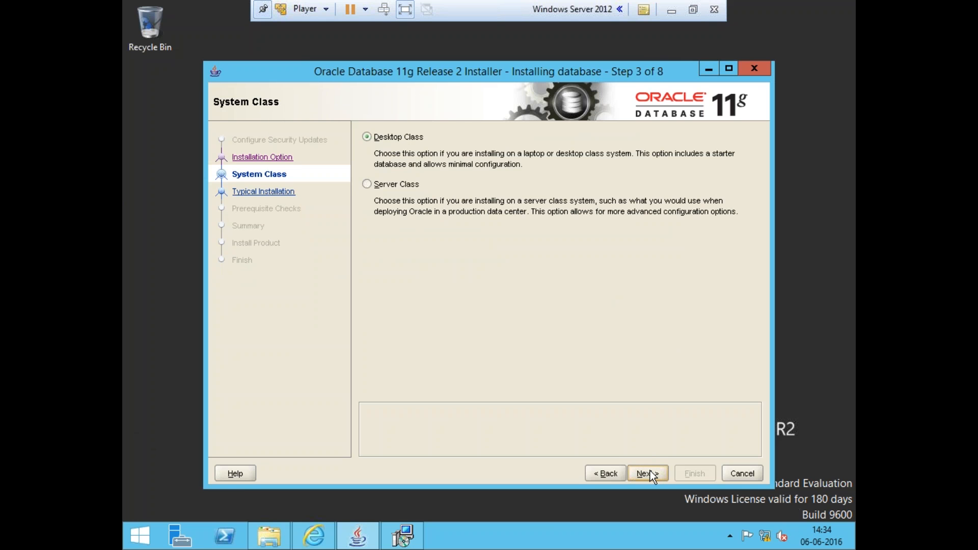
{"action": "left_click", "coordinate": [650, 474]}
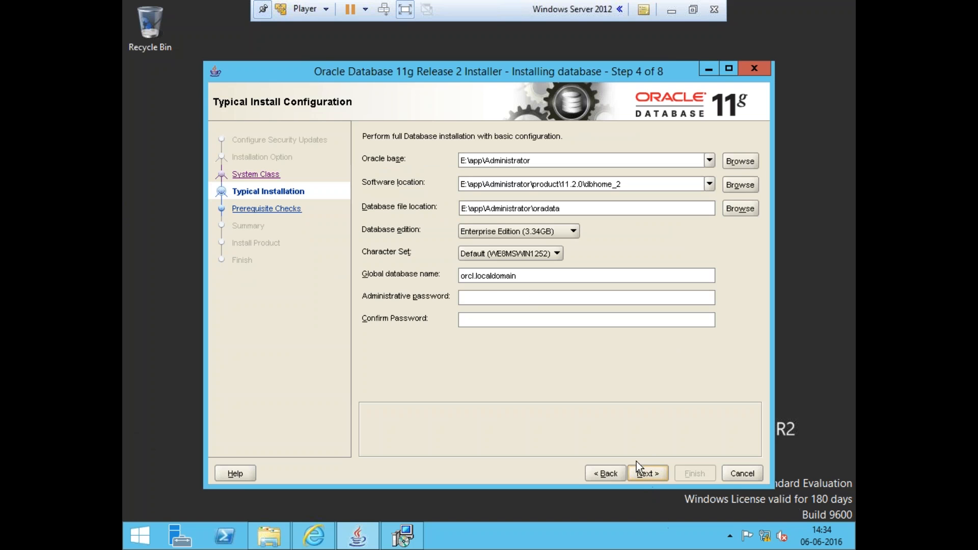
Set the global database name to orcl
{"action": "left_click", "coordinate": [486, 275]}
{"action": "left_click", "coordinate": [550, 280], "text": "shift"}
{"action": "key", "text": "Delete"}
Enter the administrative password and confirm it
{"action": "left_click", "coordinate": [534, 298]}
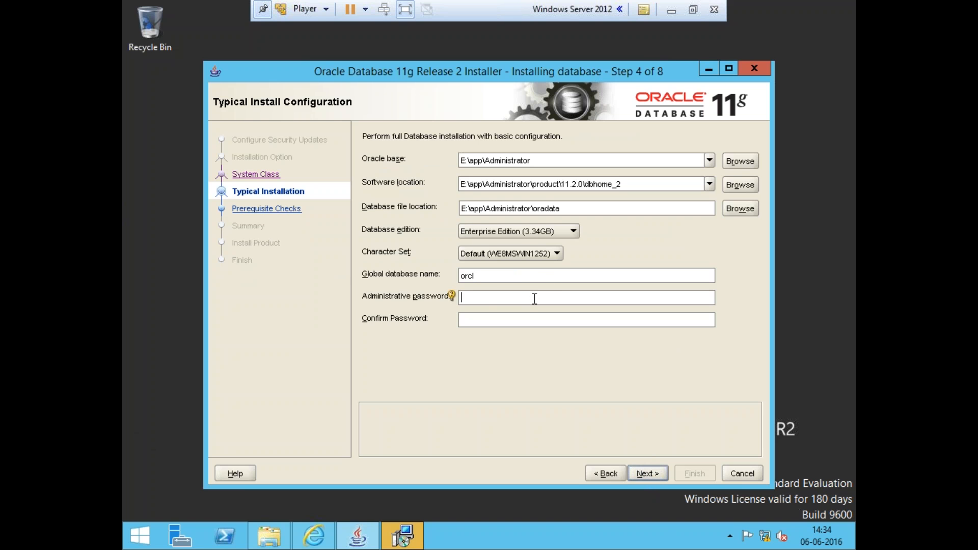
{"action": "type", "text": "*****"}
{"action": "key", "text": "Tab"}
{"action": "type", "text": "*****"}
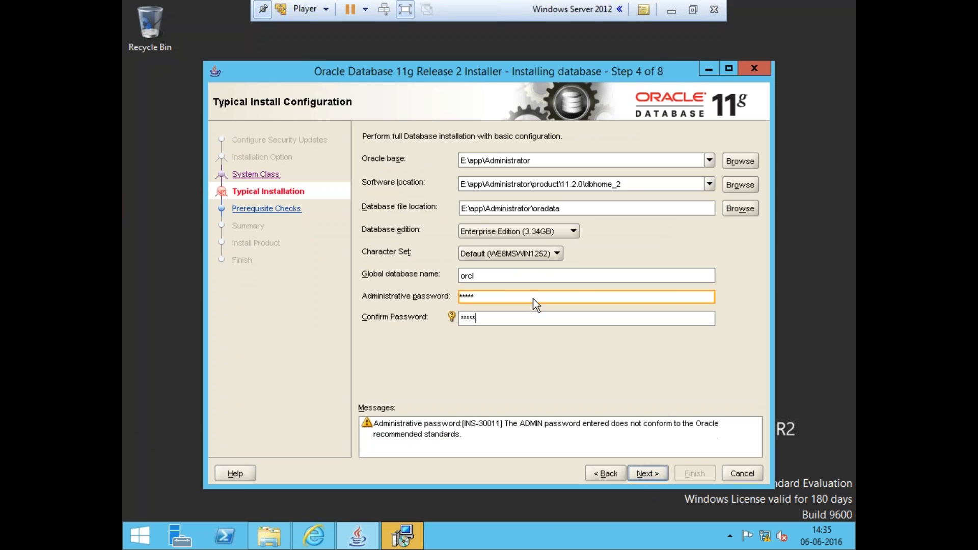
Change the Oracle base location from drive E: to C:
{"action": "left_click", "coordinate": [485, 161]}
{"action": "key", "text": "Home"}
{"action": "key", "text": "Delete"}
{"action": "key", "text": "Delete"}
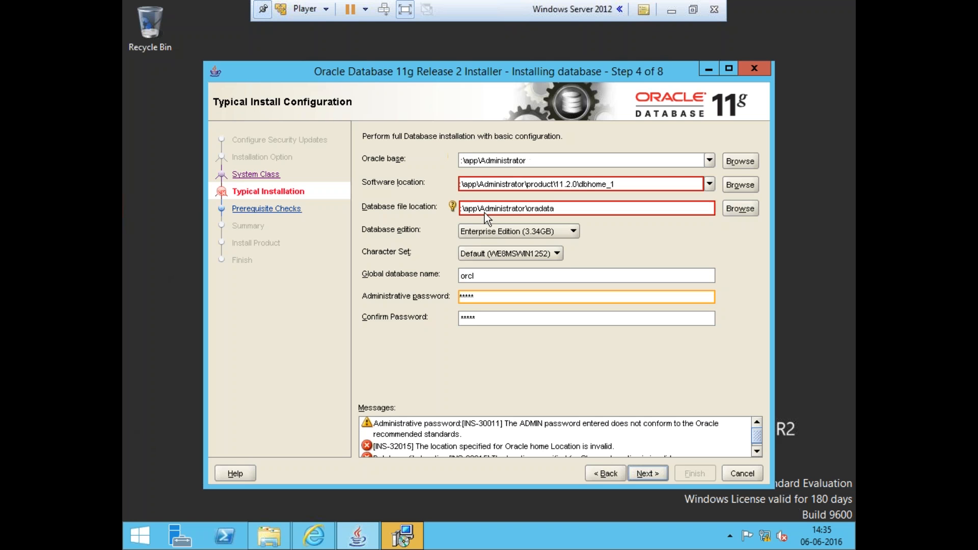
{"action": "type", "text": "C:"}
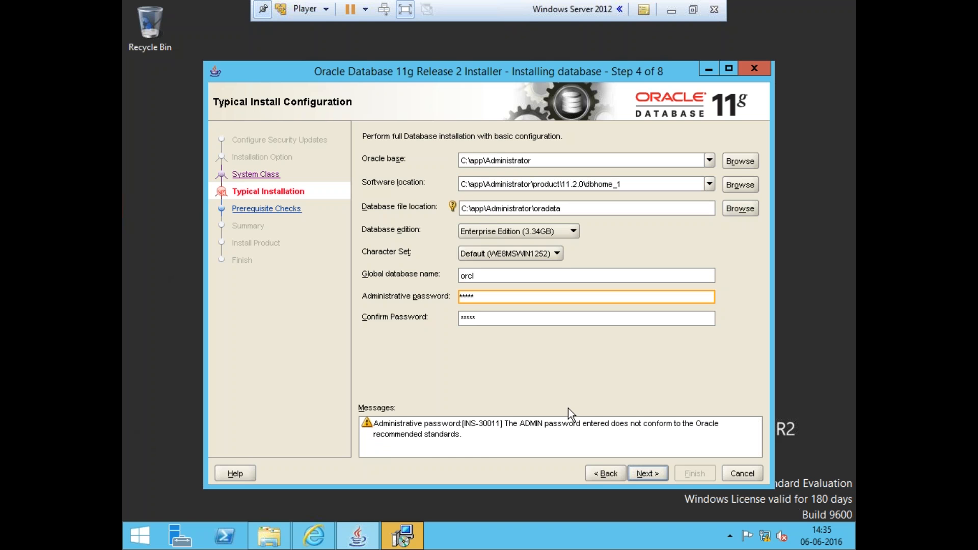
Continue past the password standards warning and finish the installer from the summary page
{"action": "left_click", "coordinate": [645, 471]}
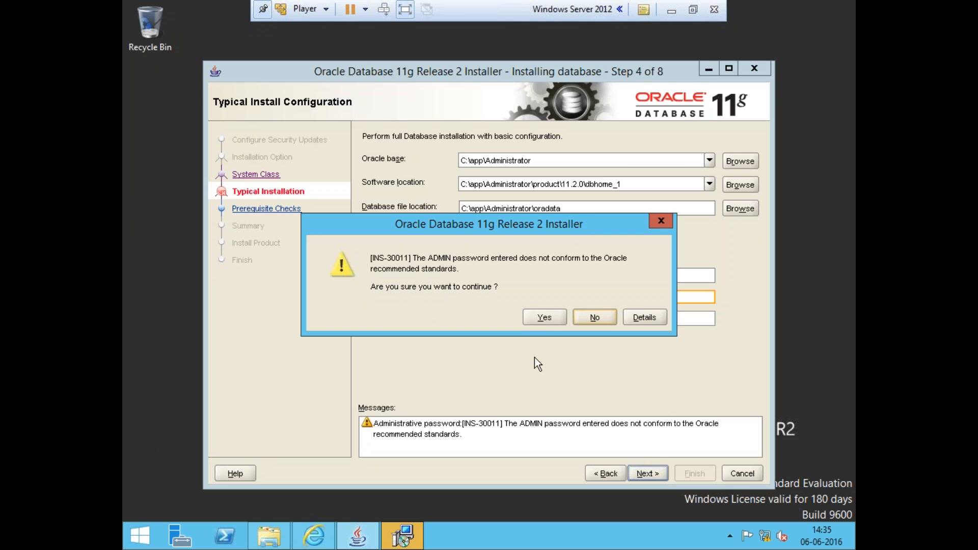
{"action": "left_click", "coordinate": [542, 319]}
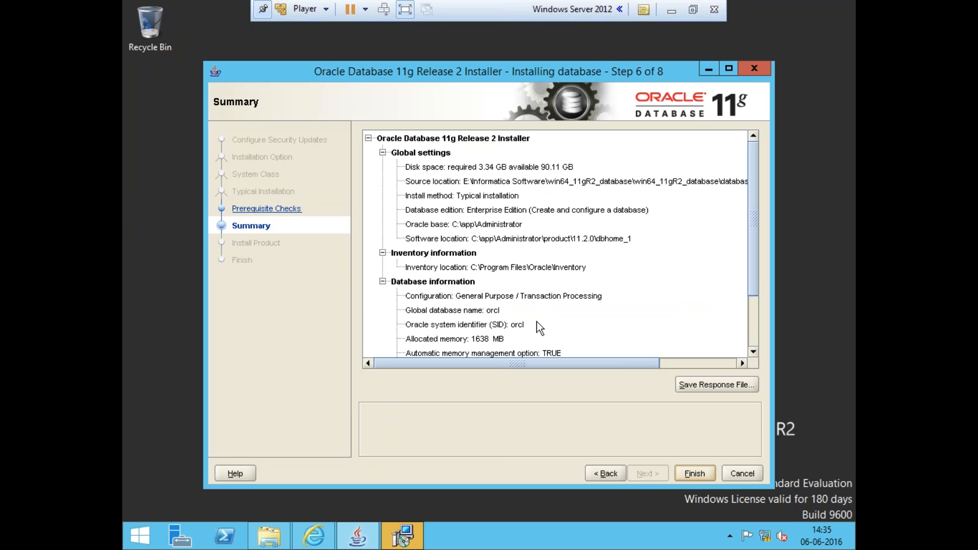
{"action": "left_click", "coordinate": [683, 474]}
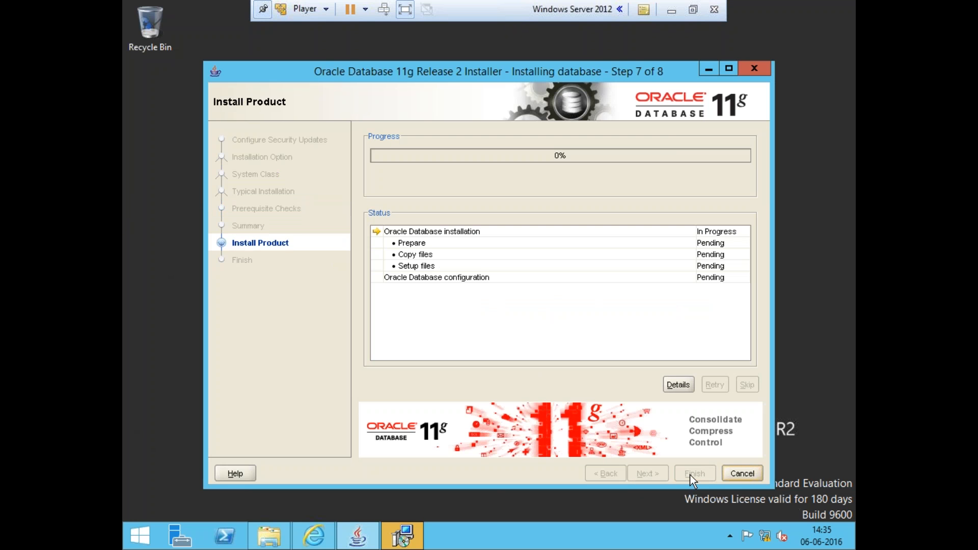
Close the JDK 7 Update 45 completion dialog
{"action": "left_click", "coordinate": [401, 534]}
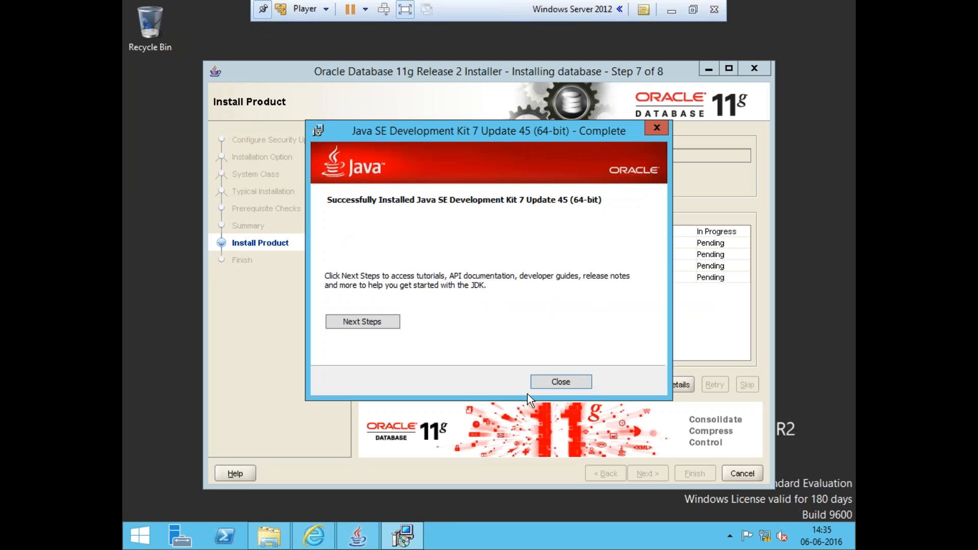
{"action": "left_click", "coordinate": [545, 388]}
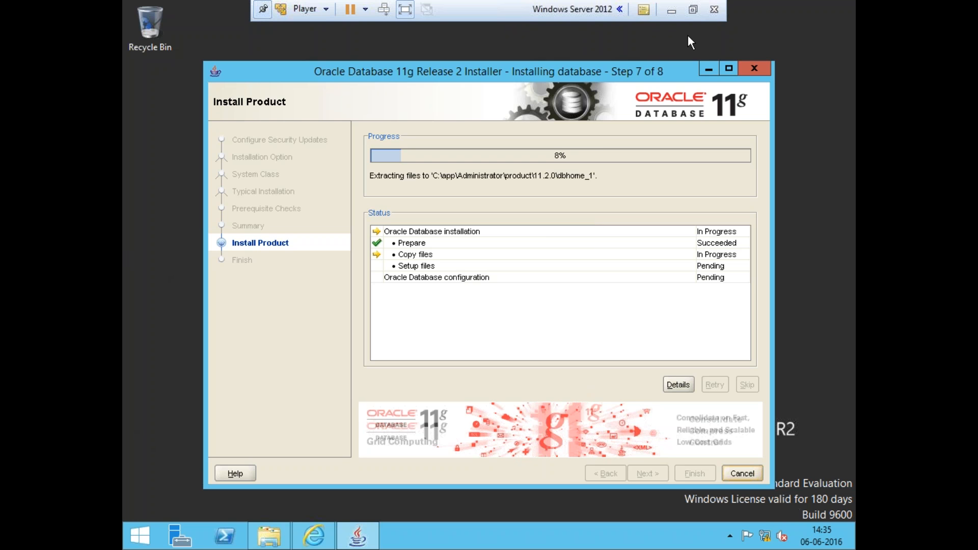
{"action": "left_click", "coordinate": [673, 16]}
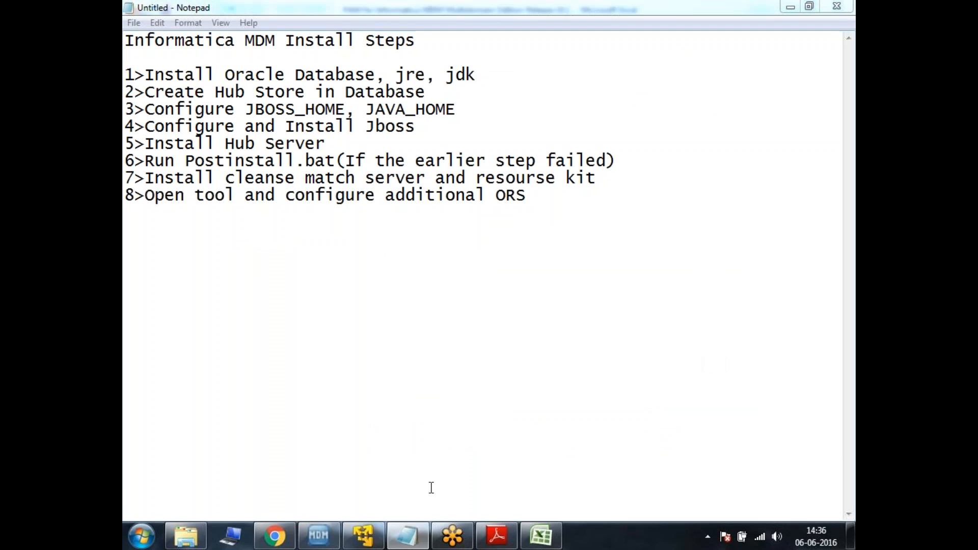
{"action": "left_click", "coordinate": [363, 535]}
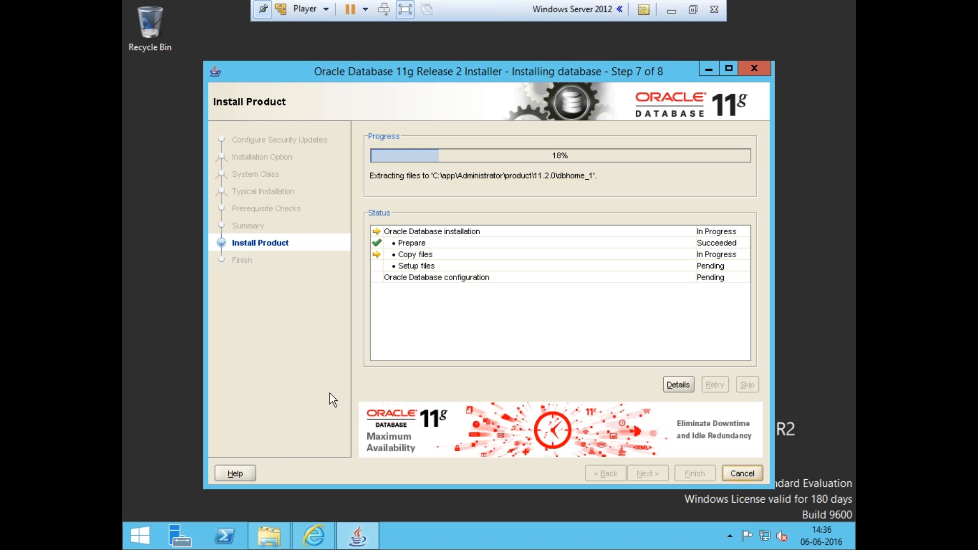
{"action": "mouse_move", "coordinate": [269, 535]}
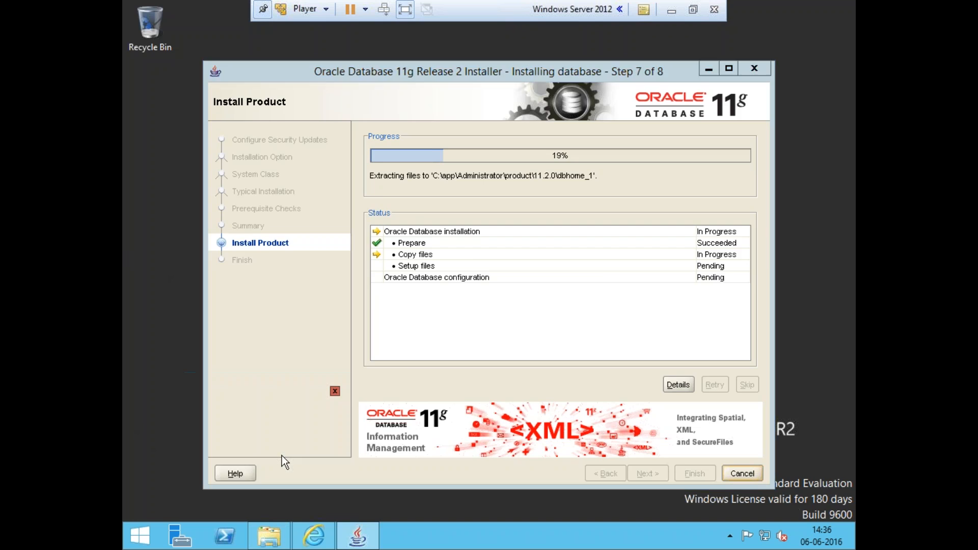
{"action": "left_click", "coordinate": [282, 455]}
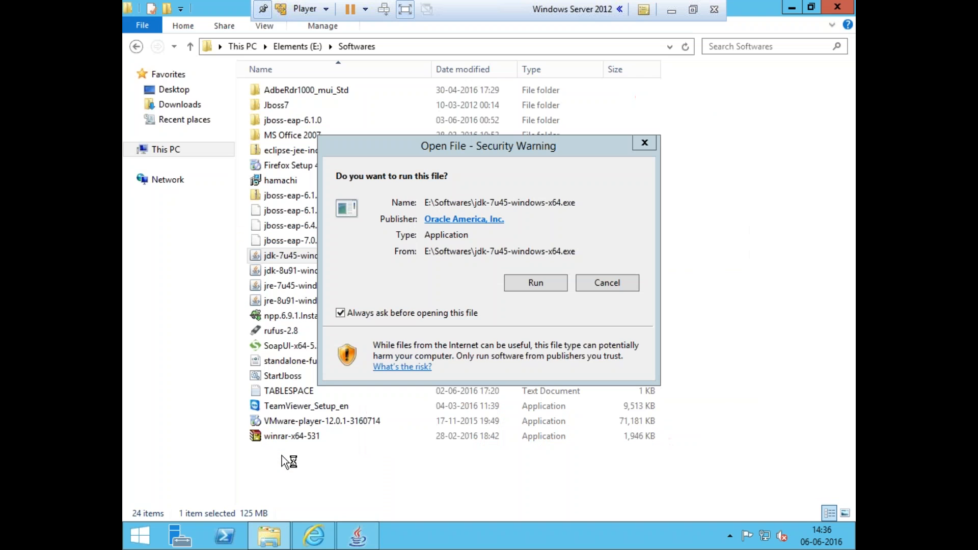
{"action": "left_click", "coordinate": [608, 277]}
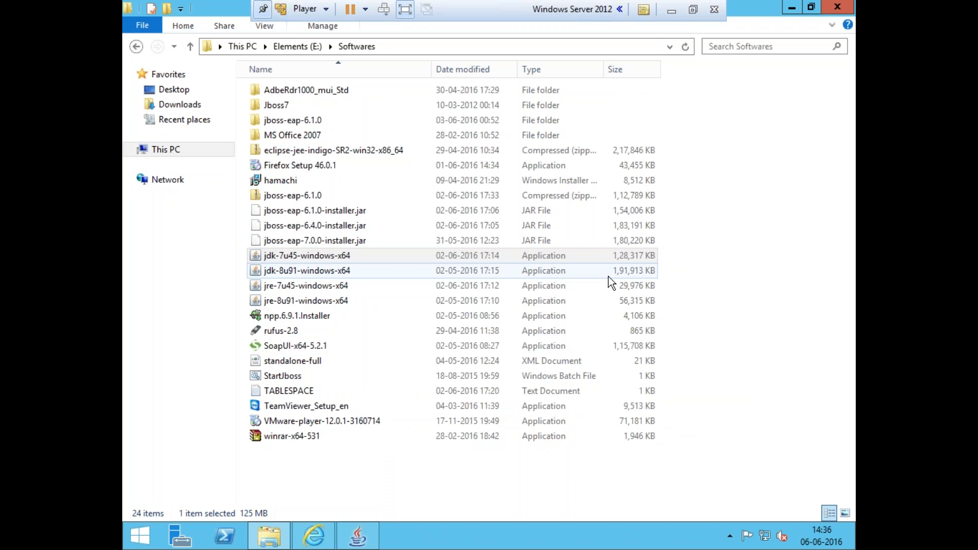
Open a second Explorer window and browse to C:\Program Files\Java to check the installed Java folders
{"action": "right_click", "coordinate": [283, 543]}
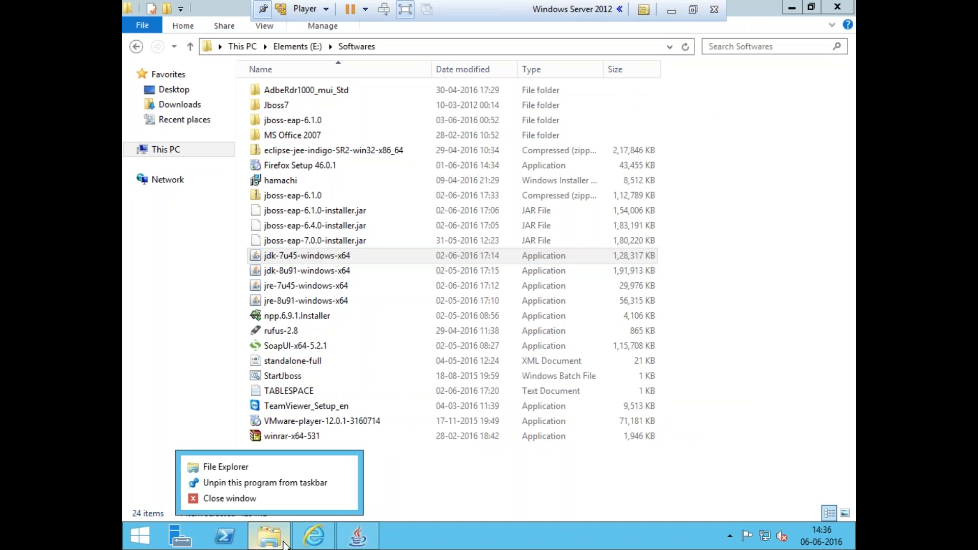
{"action": "left_click", "coordinate": [240, 469]}
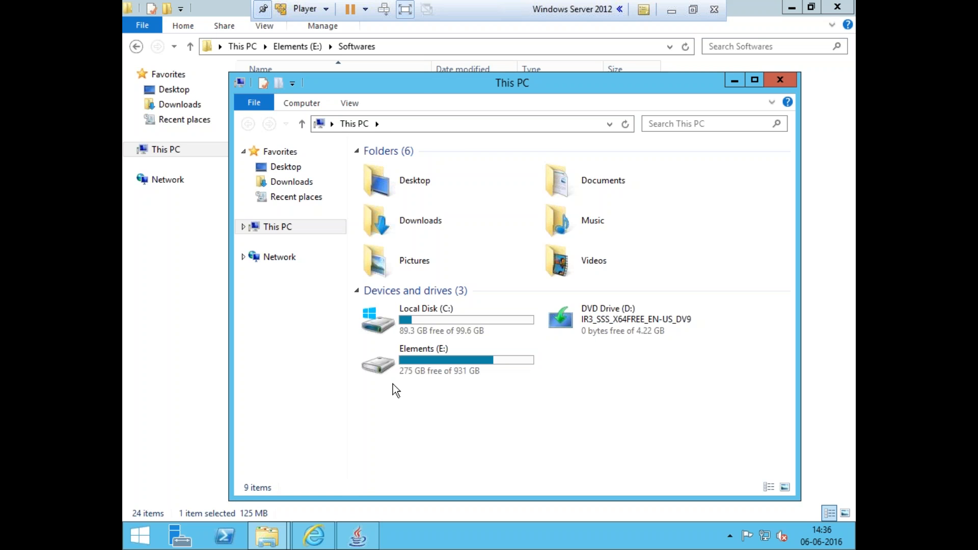
{"action": "double_click", "coordinate": [470, 327]}
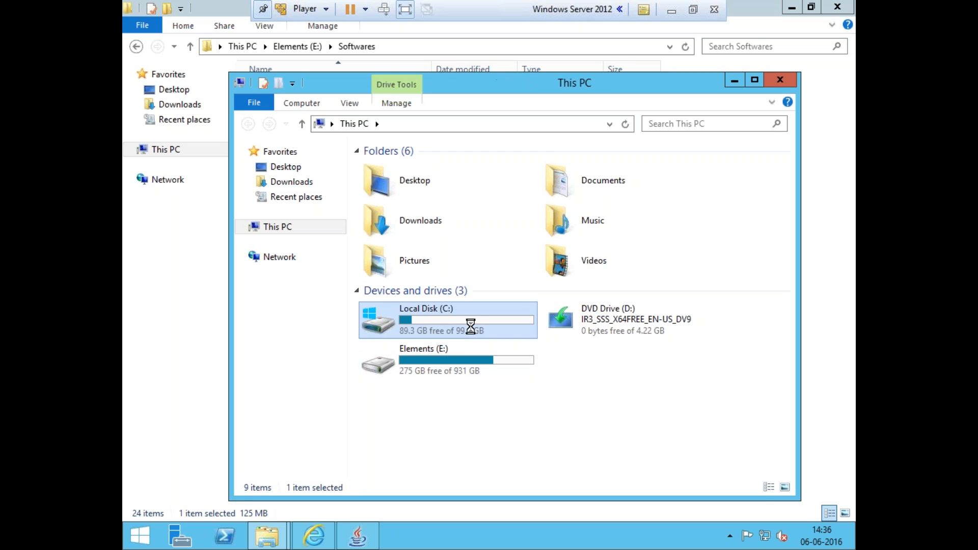
{"action": "left_click", "coordinate": [398, 198]}
{"action": "double_click", "coordinate": [399, 198]}
{"action": "left_click", "coordinate": [398, 198]}
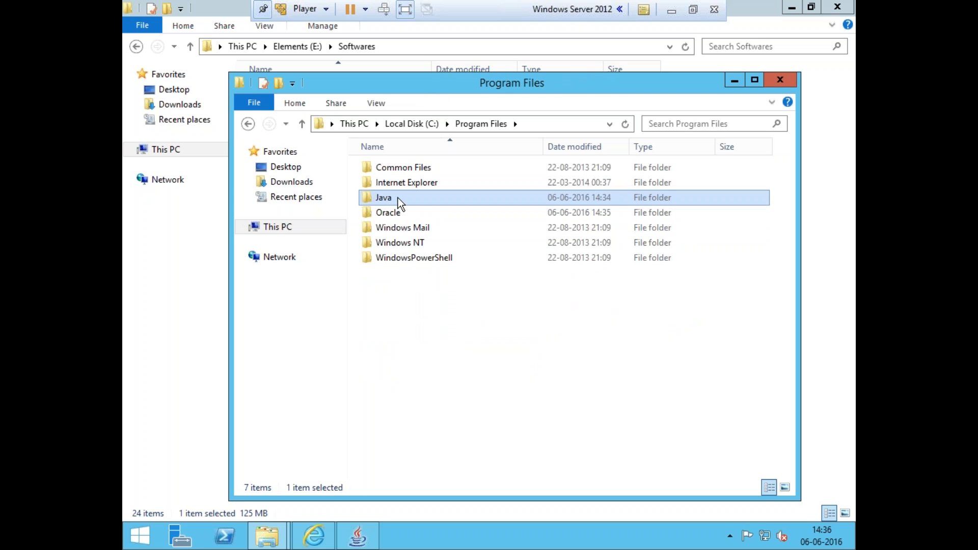
{"action": "double_click", "coordinate": [398, 198]}
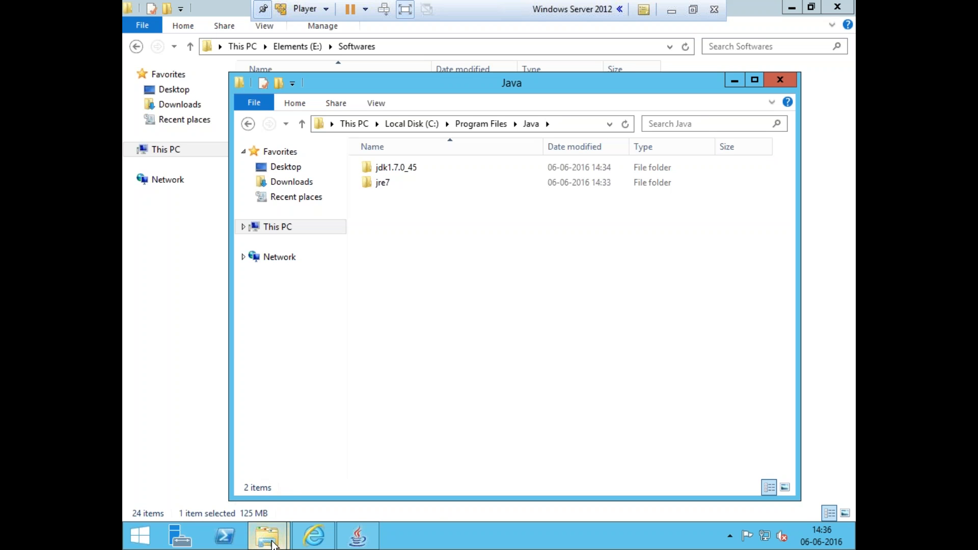
Select the jboss-eap-6.1.0 archive in Softwares and check the Oracle database installer's progress
{"action": "mouse_move", "coordinate": [274, 544]}
{"action": "left_click", "coordinate": [243, 469]}
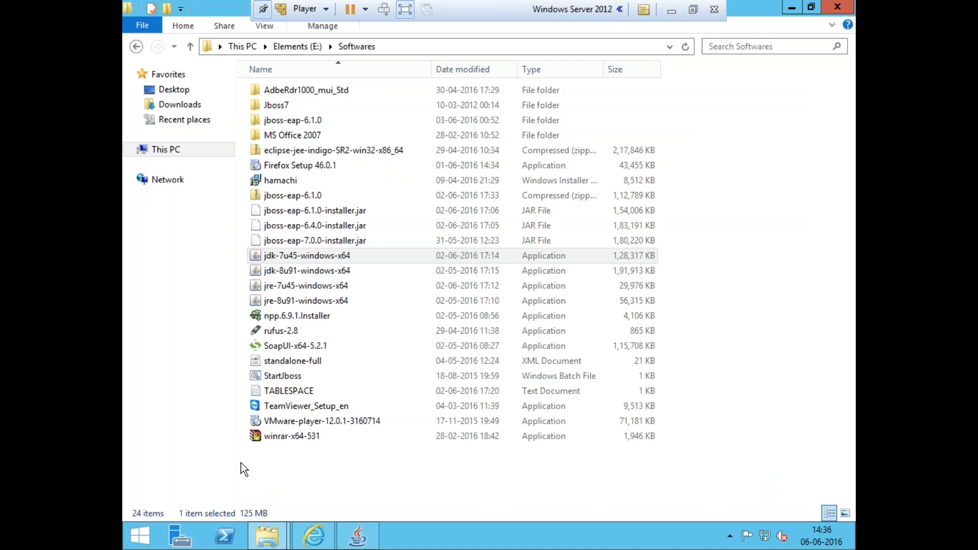
{"action": "double_click", "coordinate": [294, 192]}
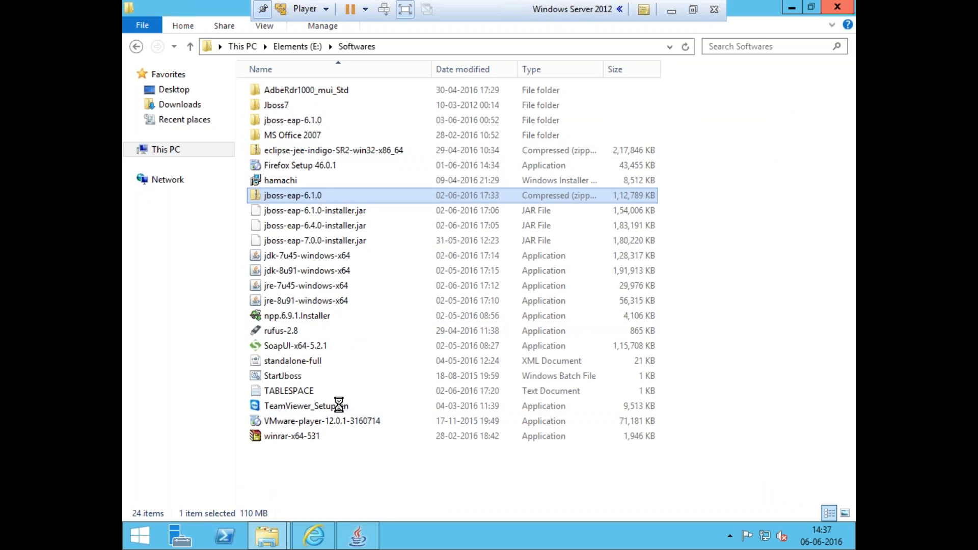
{"action": "left_click", "coordinate": [371, 545]}
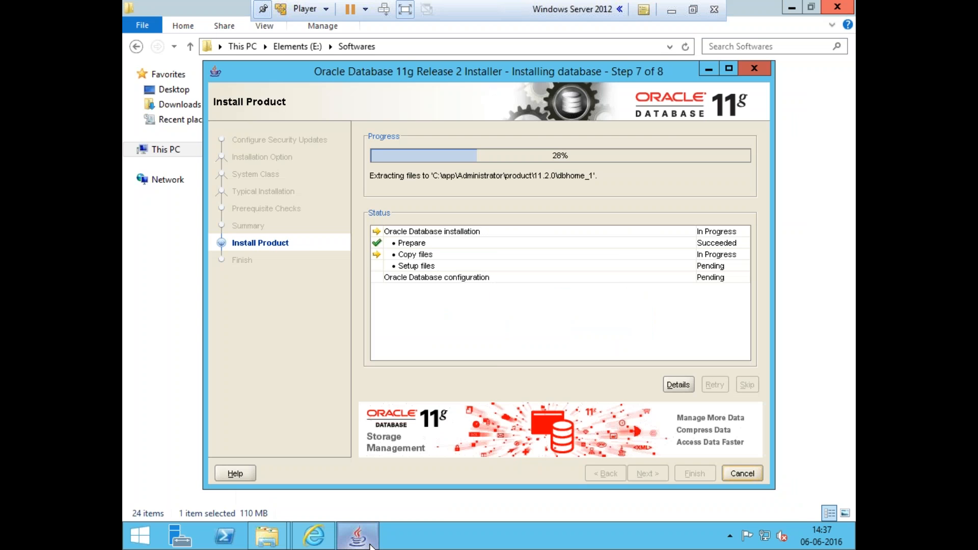
{"action": "left_click", "coordinate": [370, 545]}
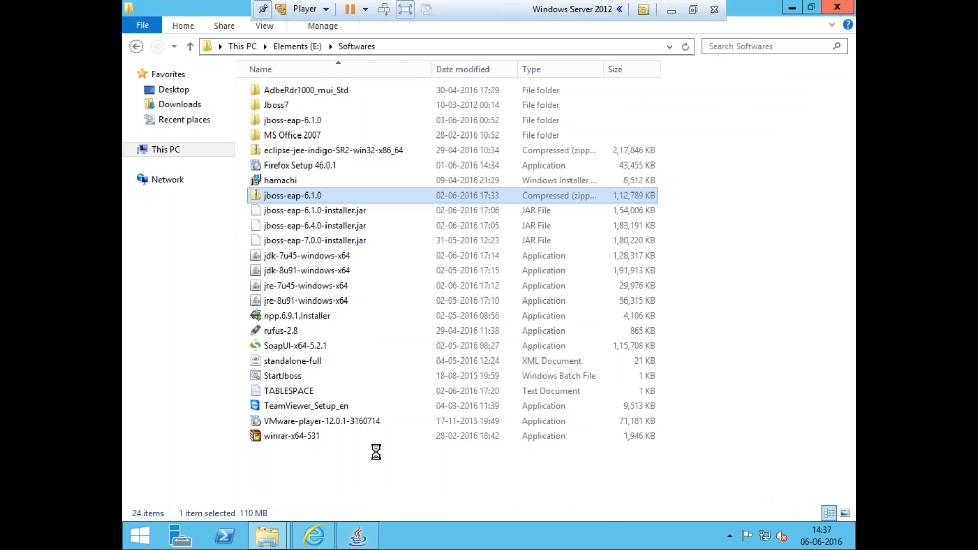
Copy the jboss-eap-6.1.0 archive and paste it into the root of drive C:
{"action": "key", "text": "shift+F10"}
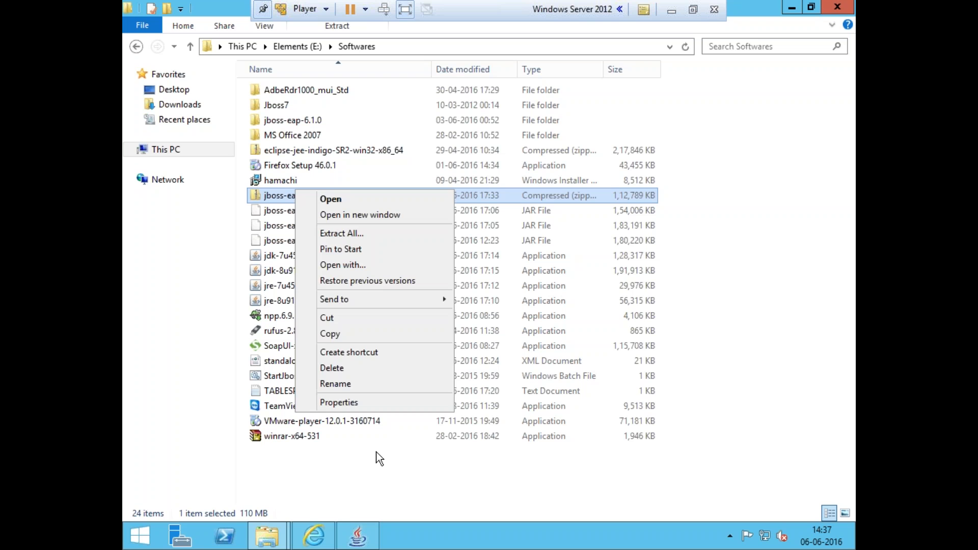
{"action": "left_click", "coordinate": [328, 334]}
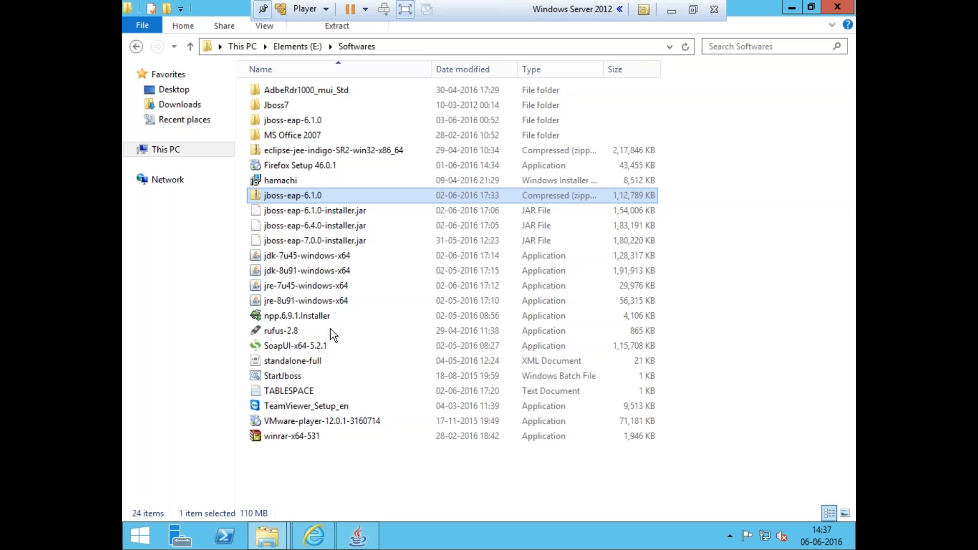
{"action": "left_click", "coordinate": [267, 536]}
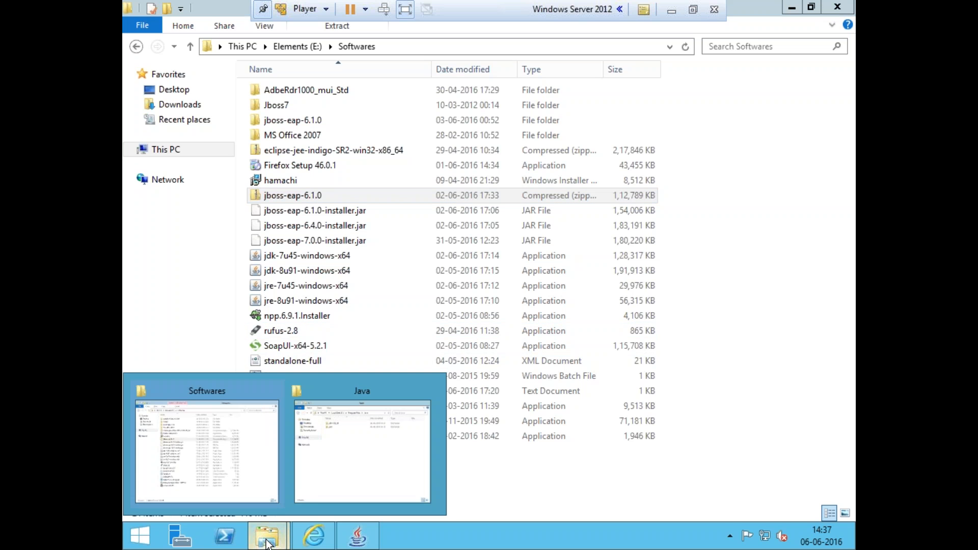
{"action": "left_click", "coordinate": [325, 470]}
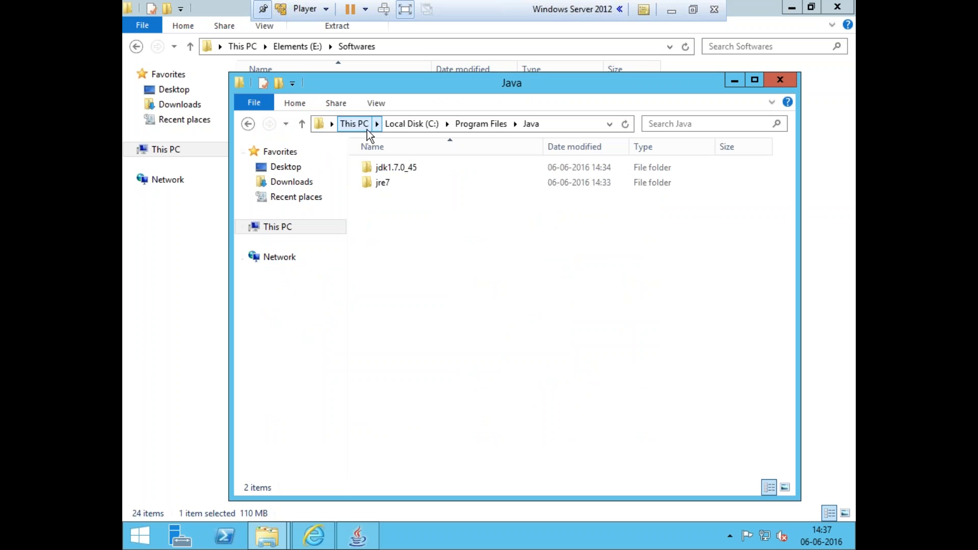
{"action": "left_click", "coordinate": [397, 124]}
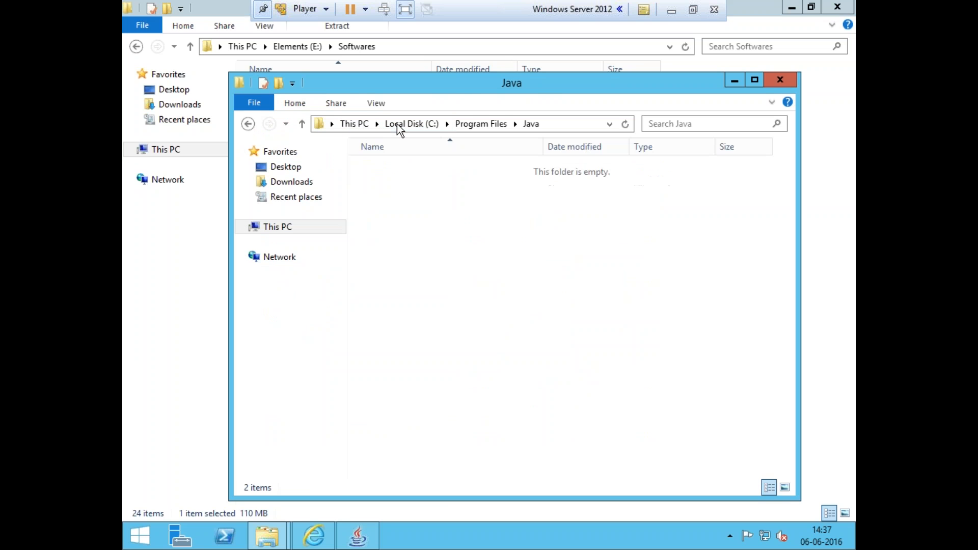
{"action": "left_click", "coordinate": [424, 312]}
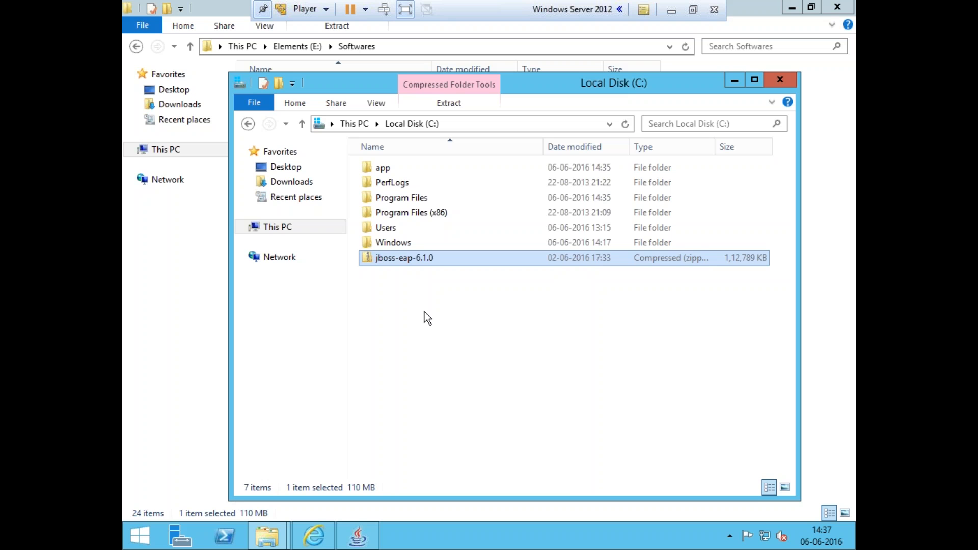
Extract the jboss-eap-6.1.0 archive to C:\jboss-eap-6.1.0
{"action": "right_click", "coordinate": [414, 260]}
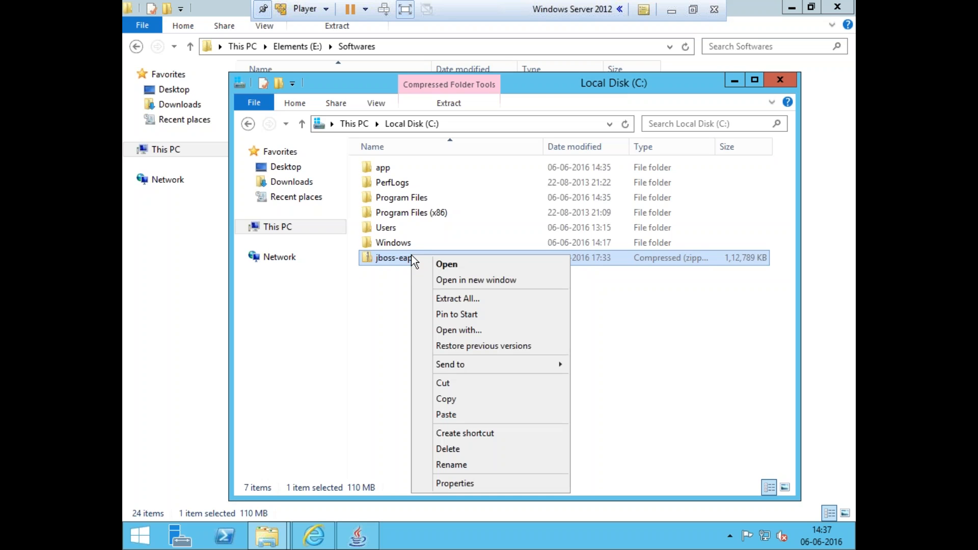
{"action": "left_click", "coordinate": [447, 299]}
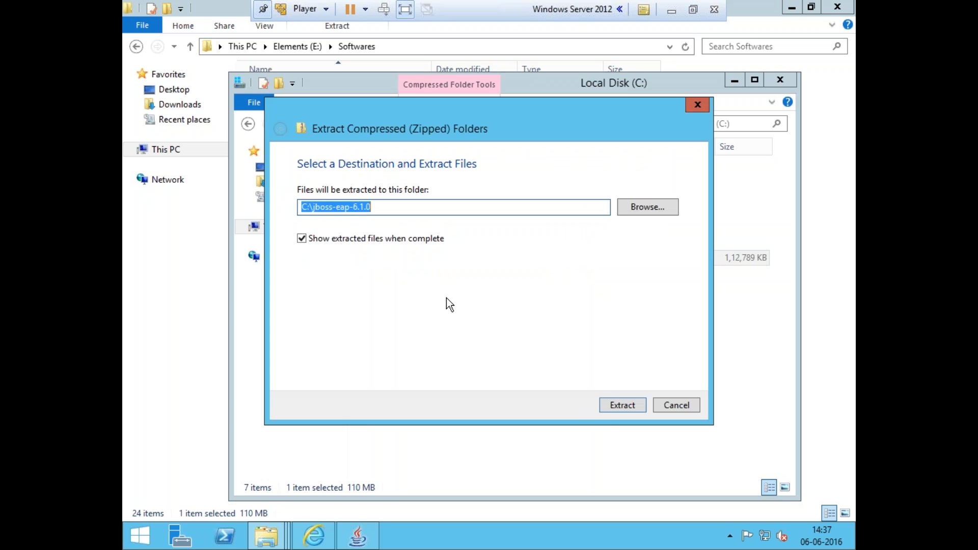
{"action": "left_click", "coordinate": [613, 407]}
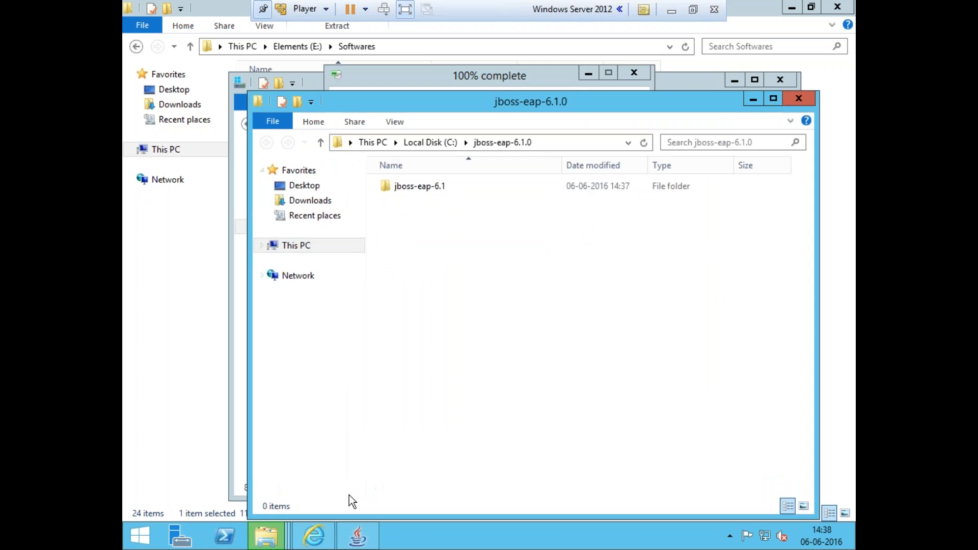
Move the contents of the nested jboss-eap-6.1 folder up into C:\jboss-eap-6.1.0 and permanently delete the emptied folder
{"action": "double_click", "coordinate": [445, 190]}
{"action": "key", "text": "ctrl+a"}
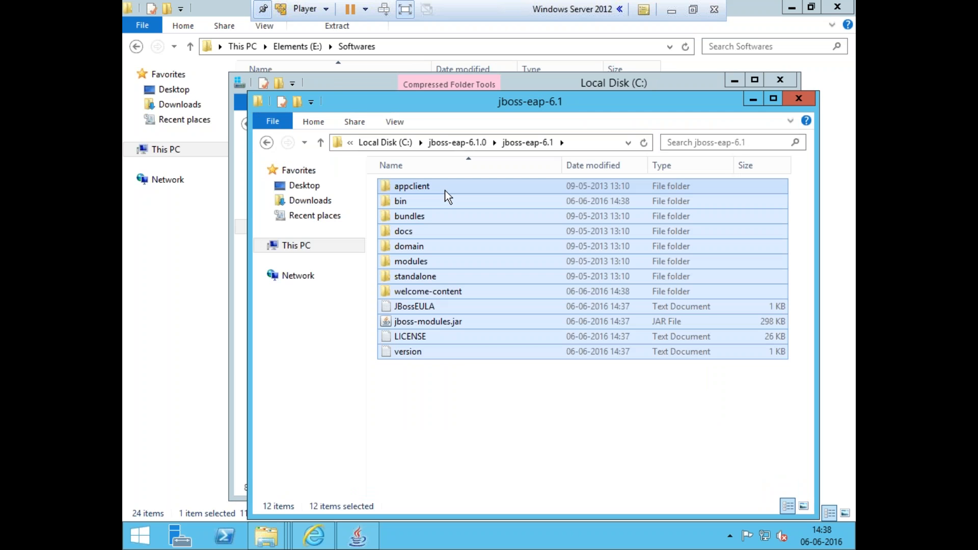
{"action": "left_click", "coordinate": [444, 142]}
{"action": "left_click", "coordinate": [426, 270]}
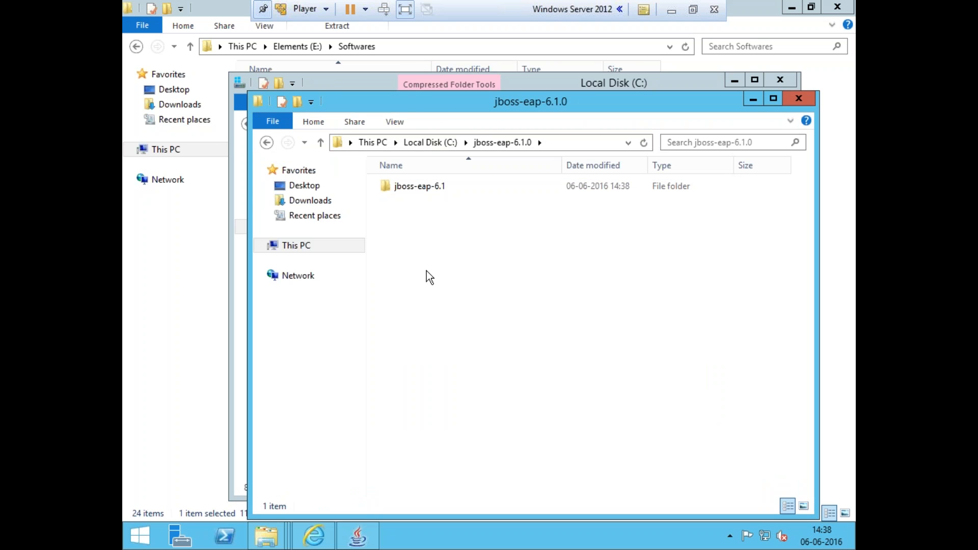
{"action": "key", "text": "ctrl+v"}
{"action": "left_click", "coordinate": [417, 261]}
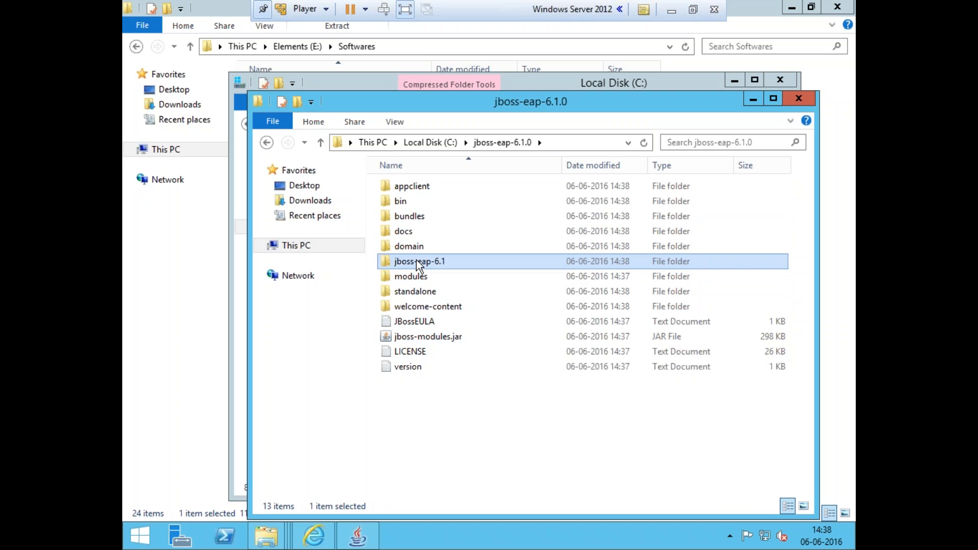
{"action": "key", "text": "shift+Delete"}
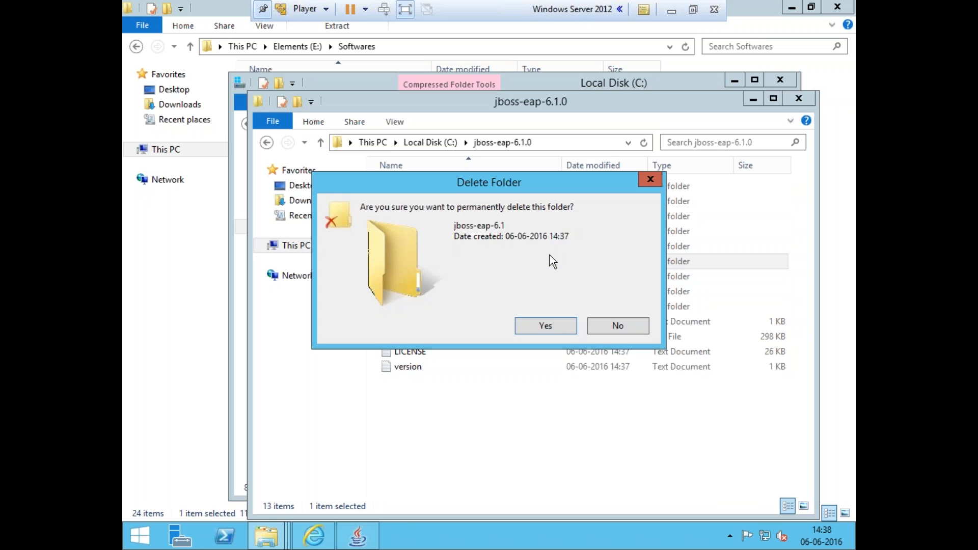
{"action": "left_click", "coordinate": [542, 325]}
Copy the C:\jboss-eap-6.1.0 path and open the system Environment Variables dialog
{"action": "left_click", "coordinate": [565, 145]}
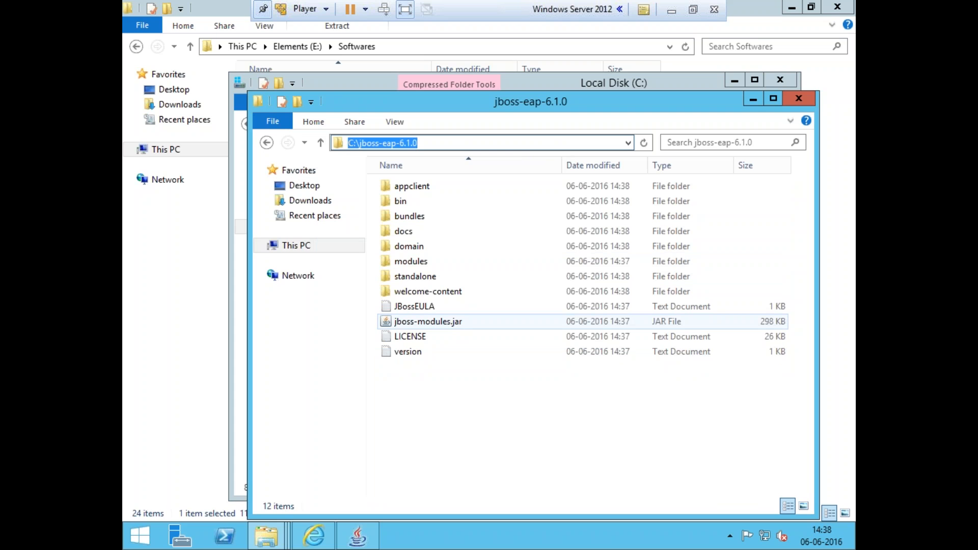
{"action": "right_click", "coordinate": [305, 247]}
{"action": "left_click", "coordinate": [340, 414]}
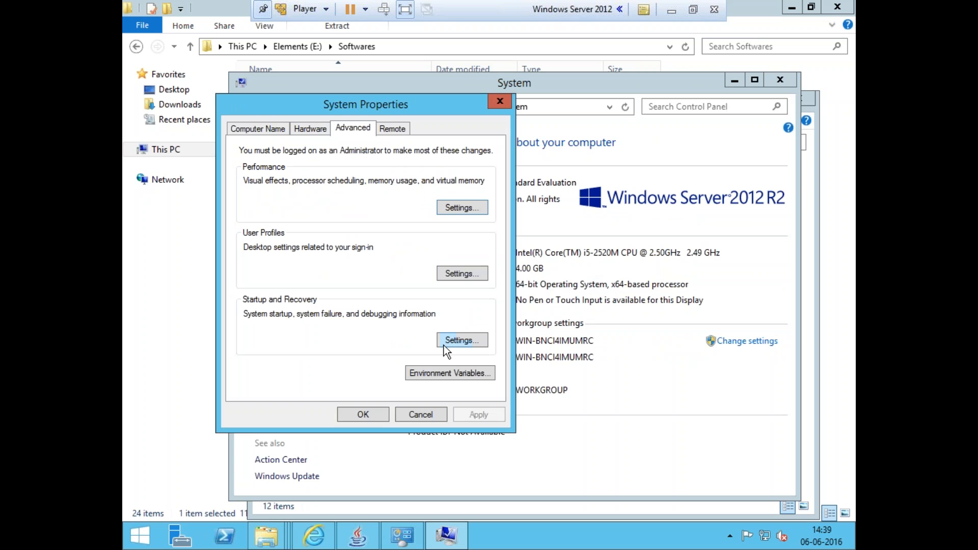
{"action": "left_click", "coordinate": [444, 365]}
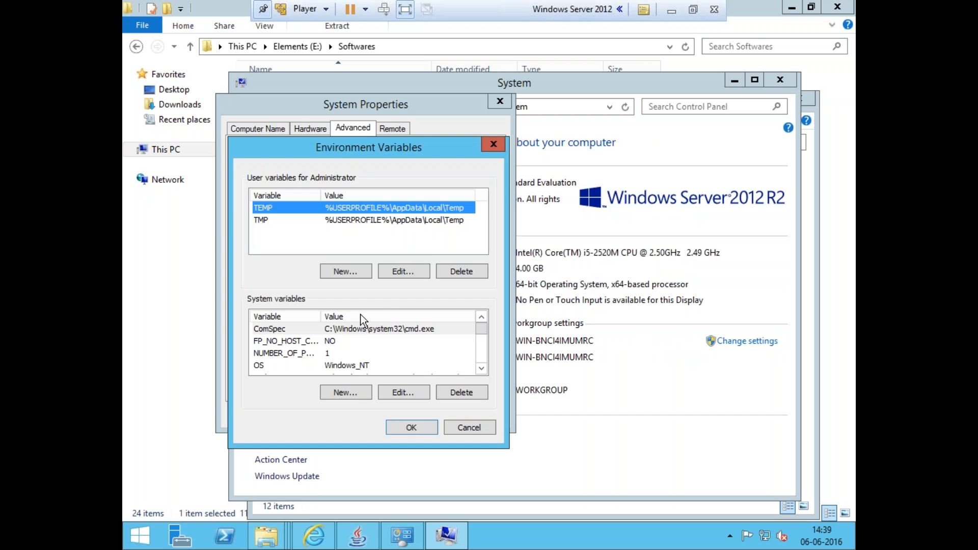
Add a system variable JBOSS_HOME with the value C:\jboss-eap-6.1.0
{"action": "left_click", "coordinate": [353, 388]}
{"action": "key", "text": "ctrl+v"}
{"action": "left_click_drag", "start_coordinate": [420, 218], "coordinate": [266, 219]}
{"action": "type", "text": "JBOSS_"}
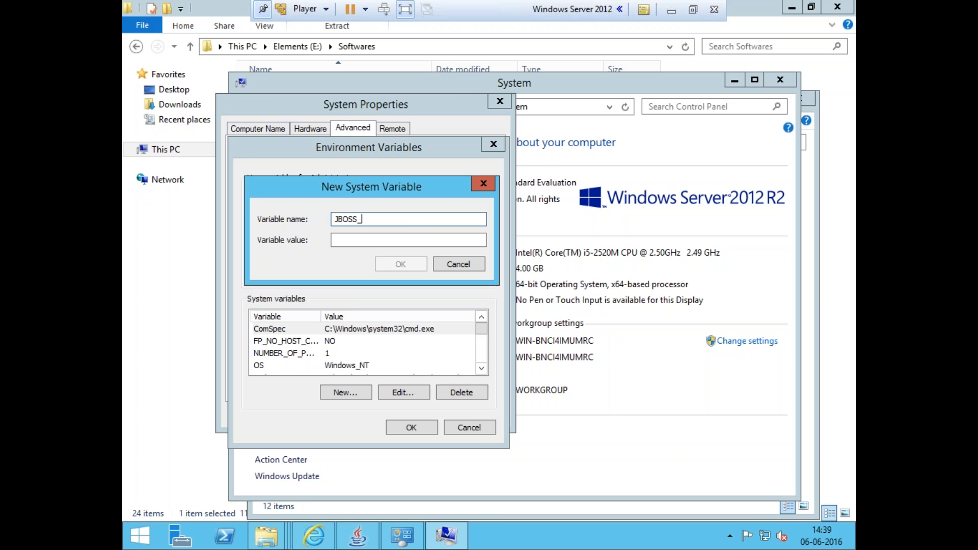
{"action": "type", "text": "HOME"}
{"action": "key", "text": "Tab"}
{"action": "key", "text": "ctrl+v"}
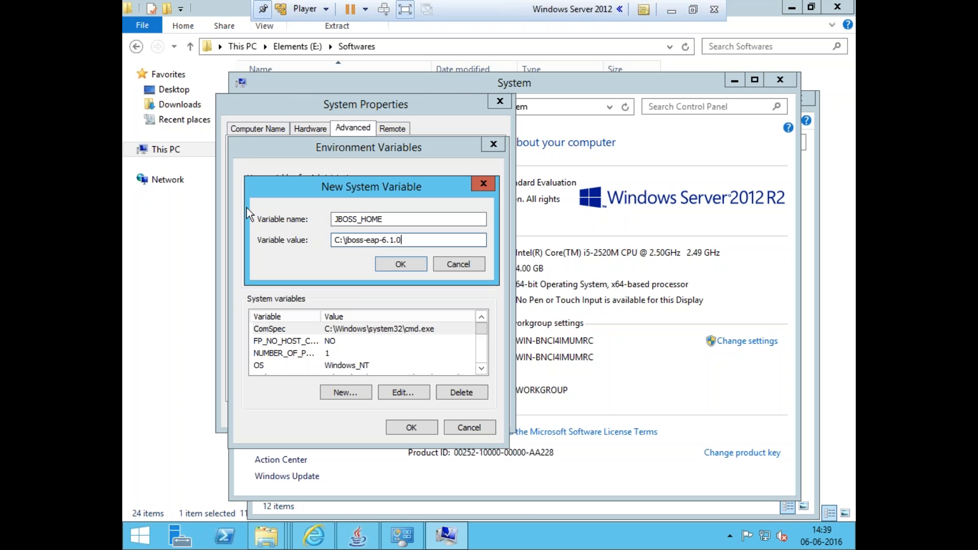
{"action": "left_click", "coordinate": [383, 258]}
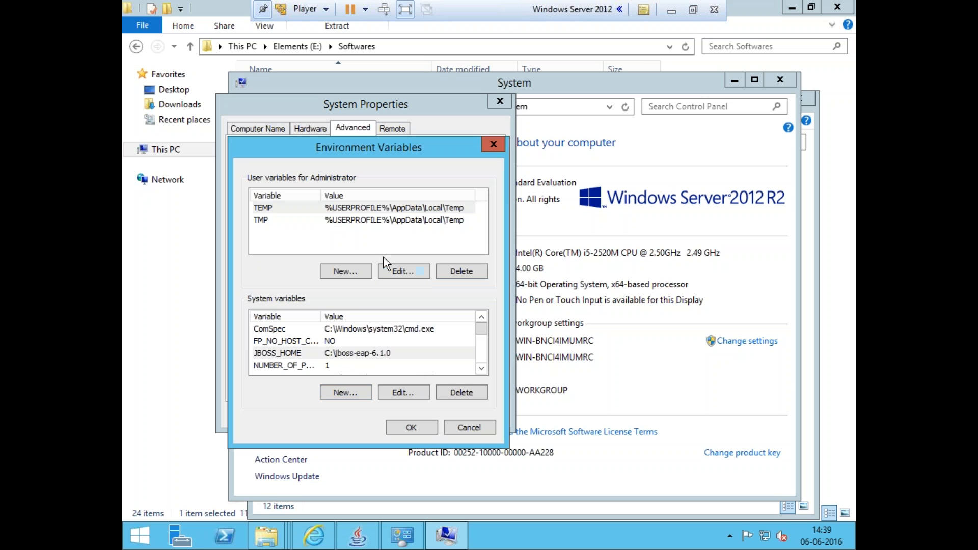
Start a new system variable named JAVA_HOME
{"action": "left_click", "coordinate": [361, 390]}
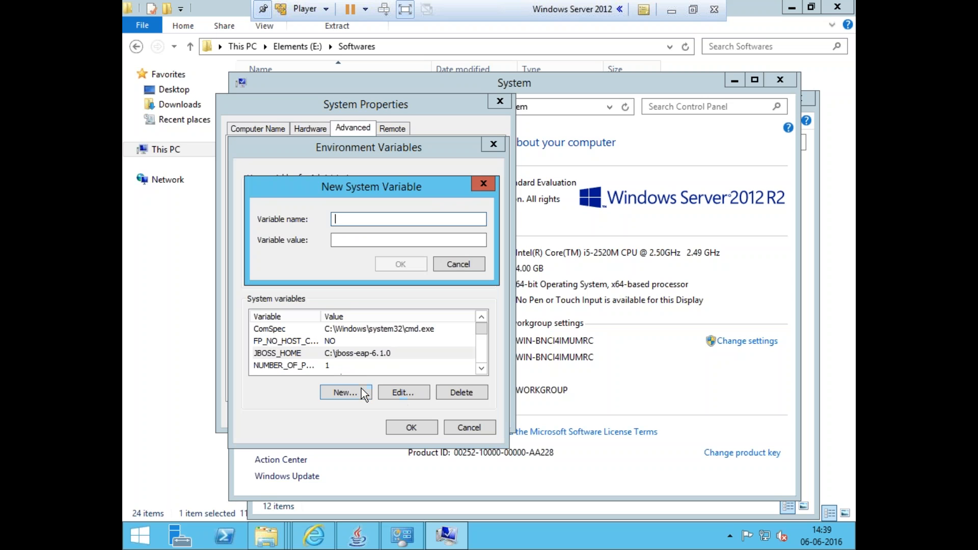
{"action": "type", "text": "JAVA_JOME"}
{"action": "key", "text": "BackSpace"}
{"action": "key", "text": "BackSpace"}
{"action": "key", "text": "BackSpace"}
{"action": "key", "text": "BackSpace"}
{"action": "type", "text": "HOME"}
Browse to the JDK folder C:\Program Files\Java\jdk1.7.0_45 and copy its path
{"action": "left_click", "coordinate": [421, 515]}
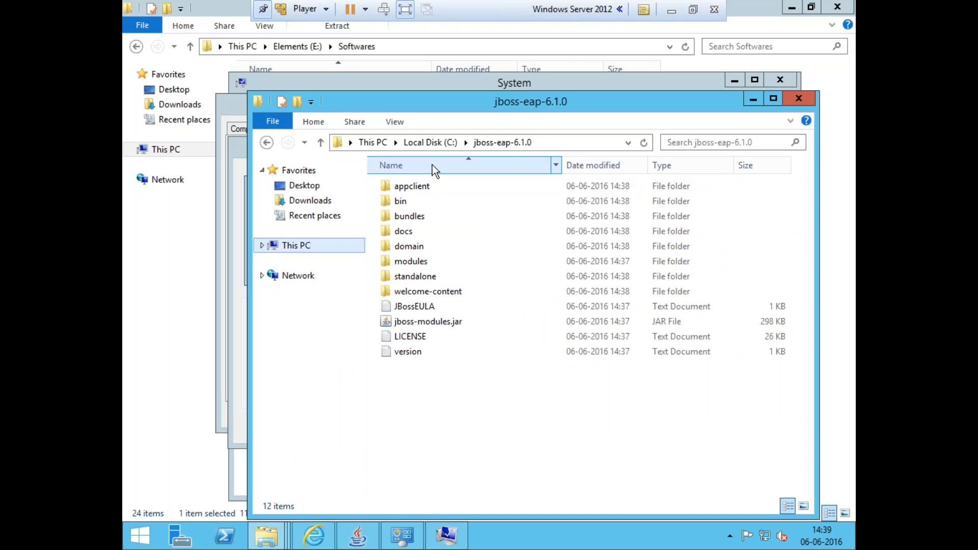
{"action": "left_click", "coordinate": [437, 149]}
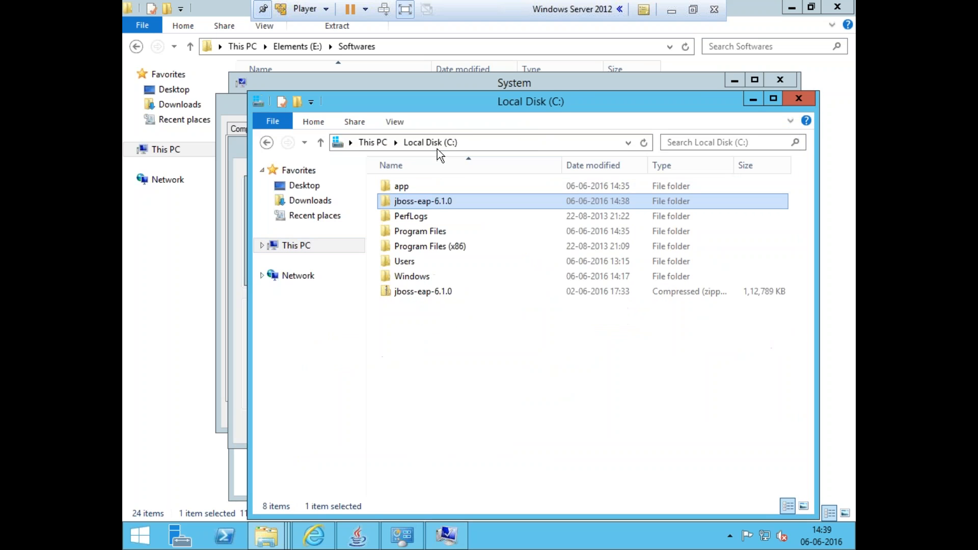
{"action": "double_click", "coordinate": [423, 230]}
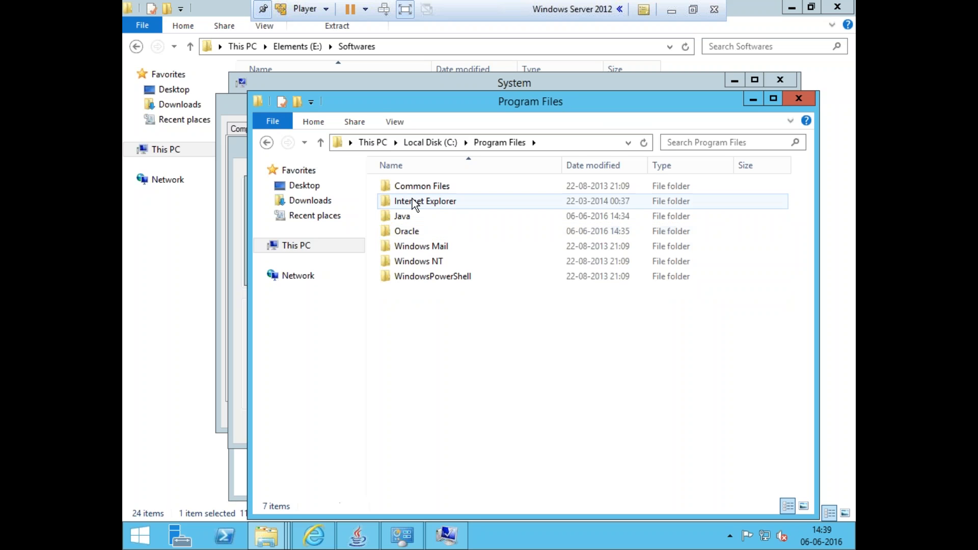
{"action": "left_click", "coordinate": [410, 218]}
{"action": "double_click", "coordinate": [410, 218]}
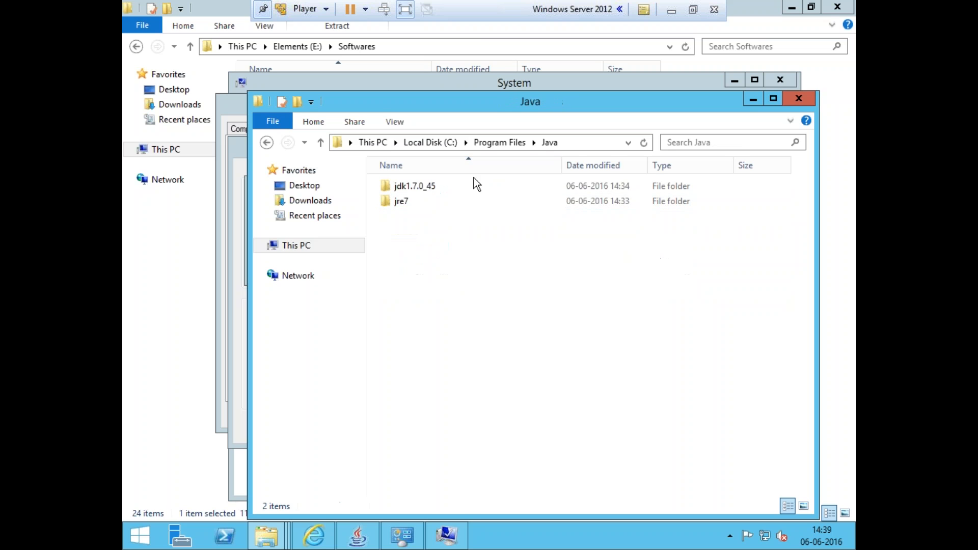
{"action": "double_click", "coordinate": [454, 185]}
{"action": "left_click", "coordinate": [599, 140]}
{"action": "key", "text": "ctrl+c"}
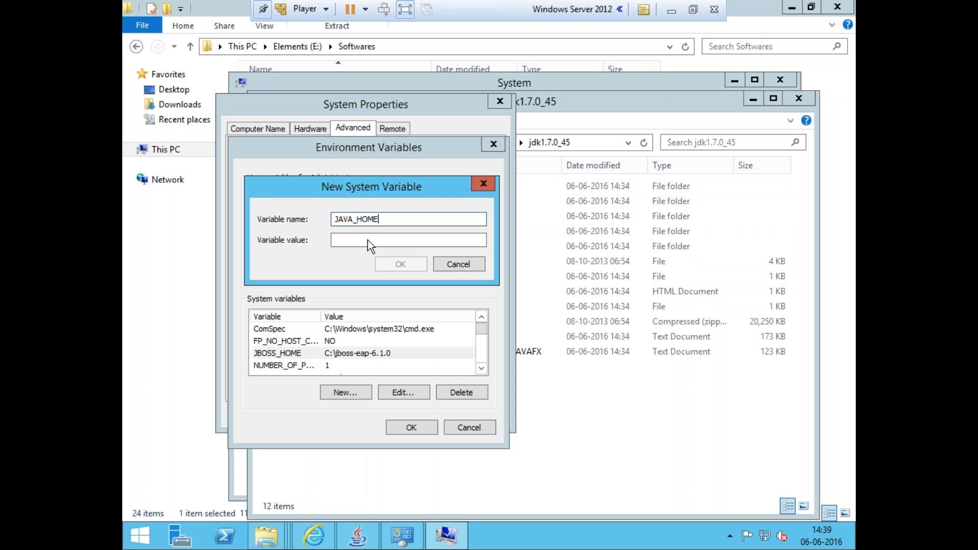
Set JAVA_HOME's value to C:\Program Files\Java\jdk1.7.0_45 and confirm all the system settings dialogs
{"action": "left_click", "coordinate": [368, 240]}
{"action": "key", "text": "ctrl+v"}
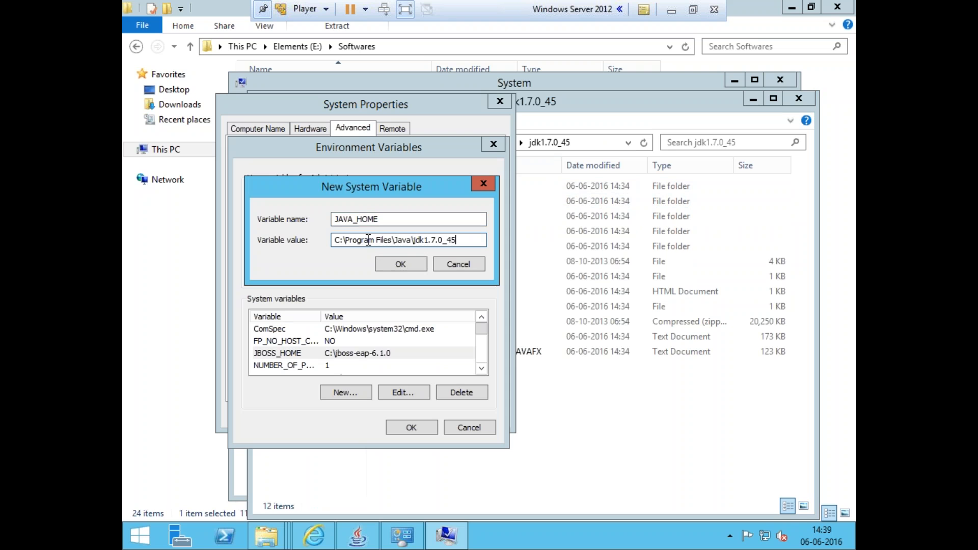
{"action": "left_click", "coordinate": [401, 264]}
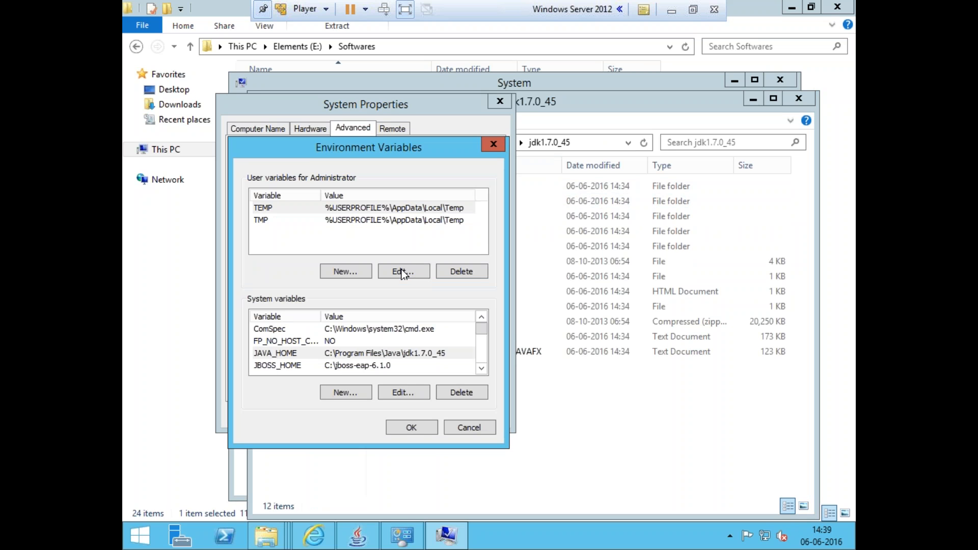
{"action": "left_click", "coordinate": [403, 426]}
{"action": "left_click", "coordinate": [382, 417]}
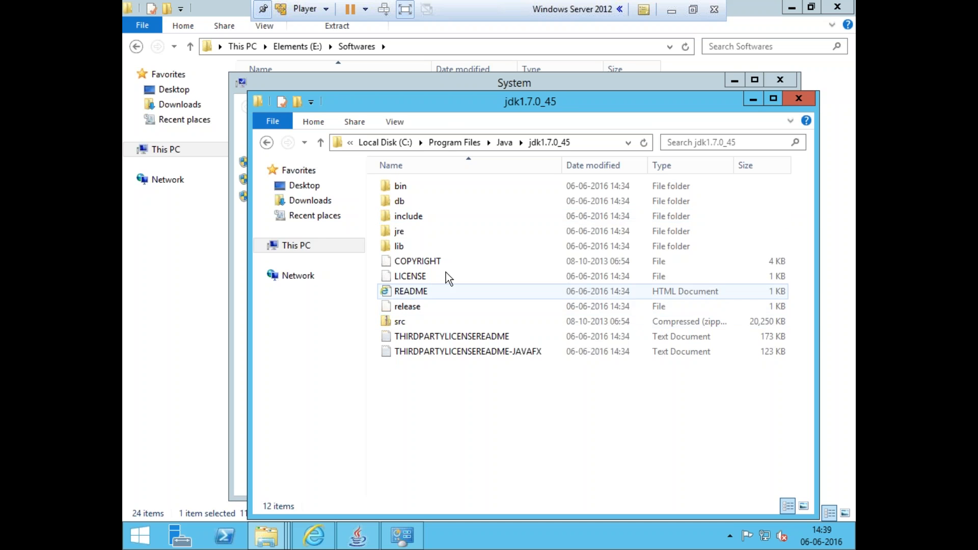
Permanently delete the jboss-eap-6.1.0 zip archive from the C: drive
{"action": "left_click", "coordinate": [390, 141]}
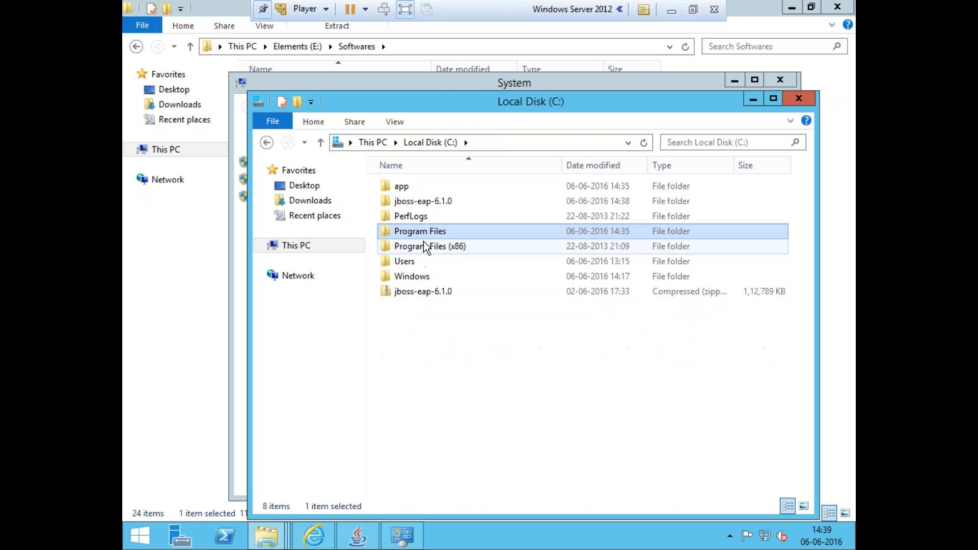
{"action": "left_click", "coordinate": [427, 293]}
{"action": "key", "text": "shift+Delete"}
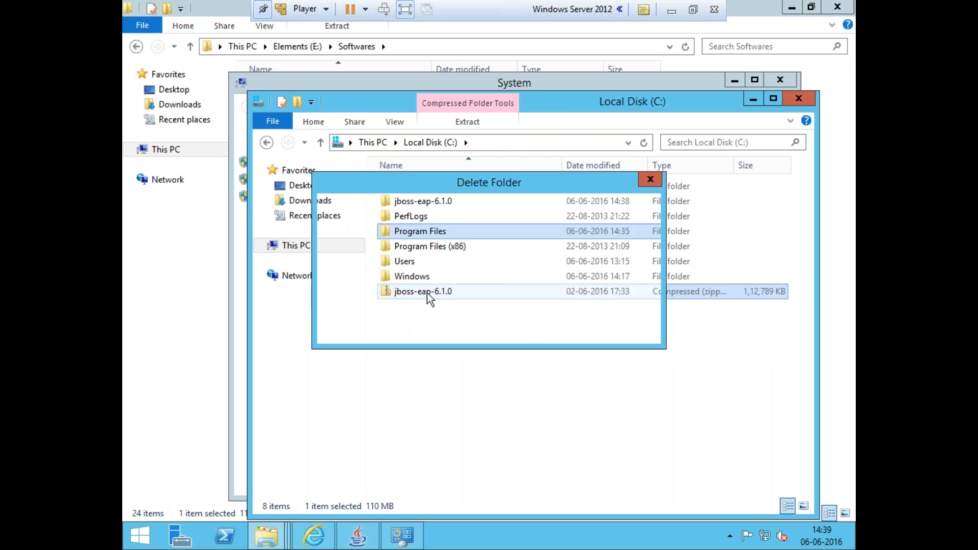
{"action": "key", "text": "Return"}
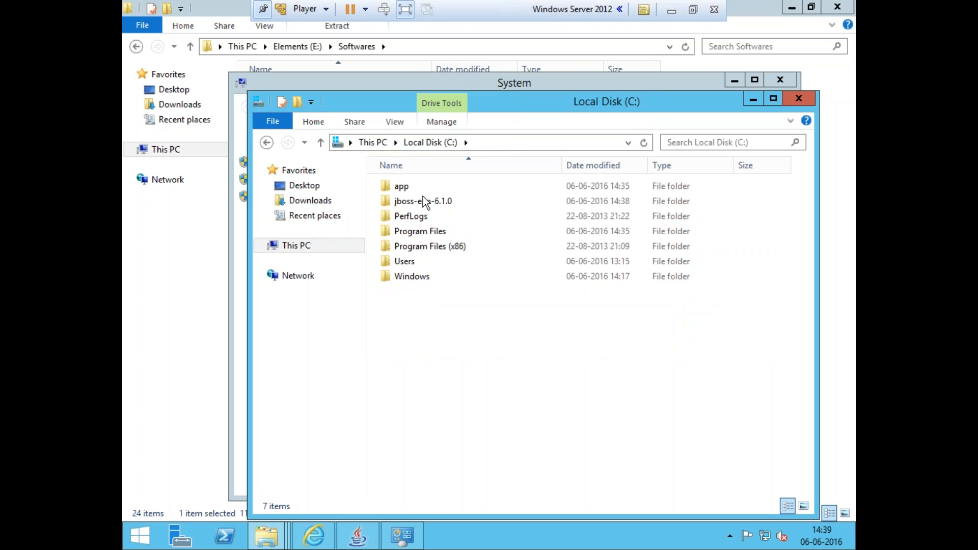
Open the C:\jboss-eap-6.1.0 folder and highlight its address path
{"action": "left_click", "coordinate": [422, 198]}
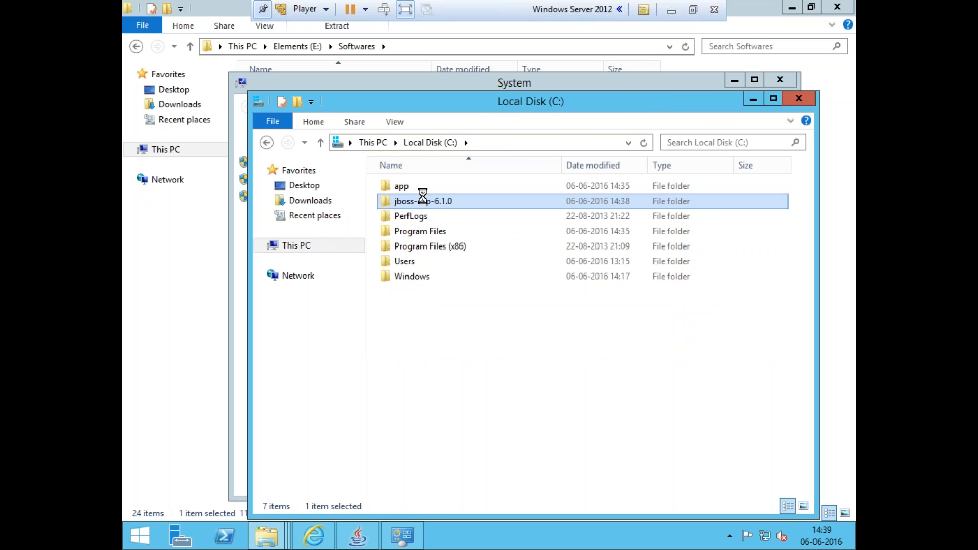
{"action": "double_click", "coordinate": [422, 200]}
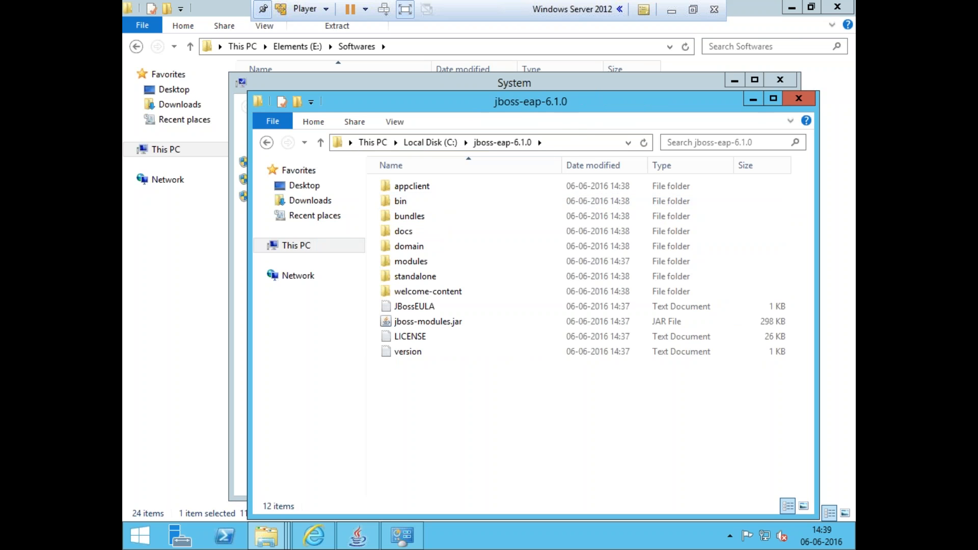
{"action": "left_click_drag", "start_coordinate": [581, 102], "coordinate": [554, 49]}
{"action": "left_click", "coordinate": [545, 90]}
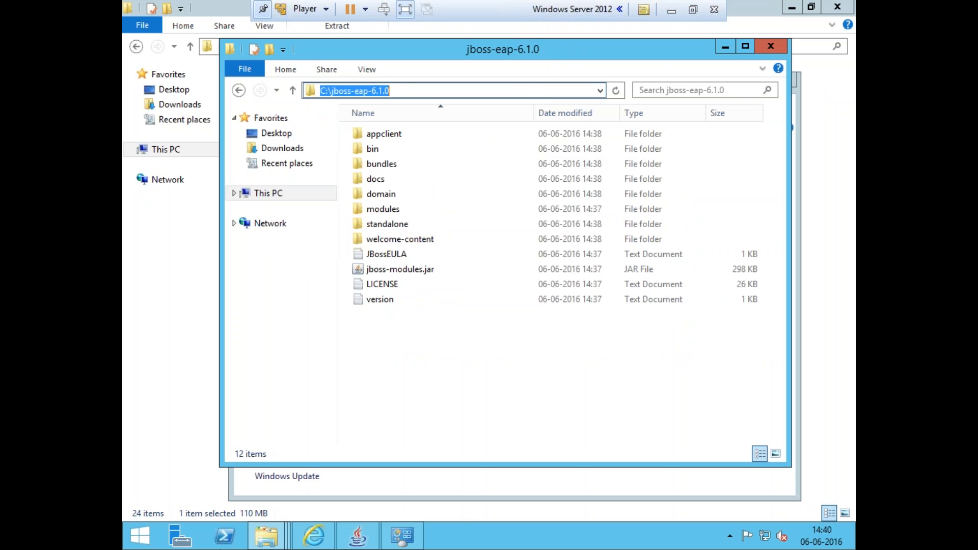
{"action": "left_click", "coordinate": [225, 541]}
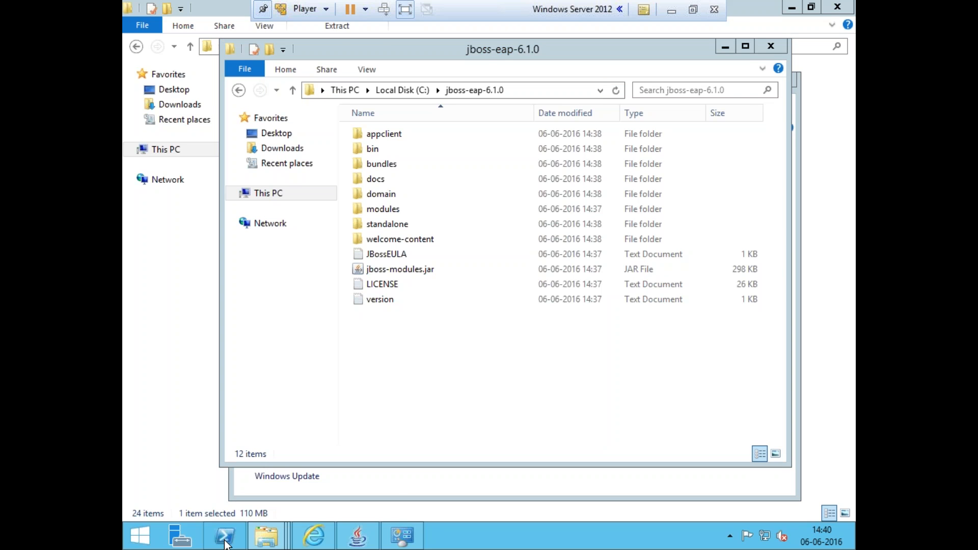
{"action": "mouse_move", "coordinate": [359, 539]}
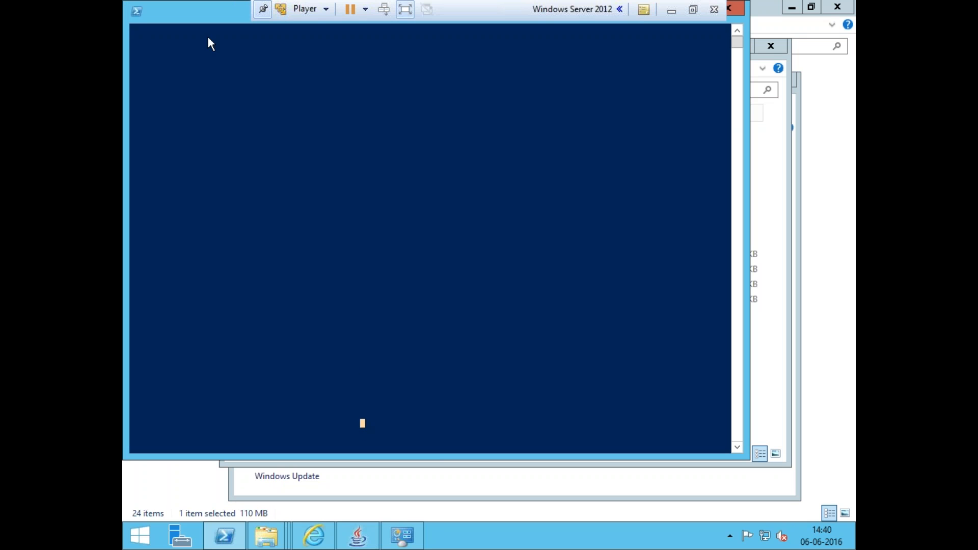
{"action": "left_click_drag", "start_coordinate": [199, 13], "coordinate": [252, 64]}
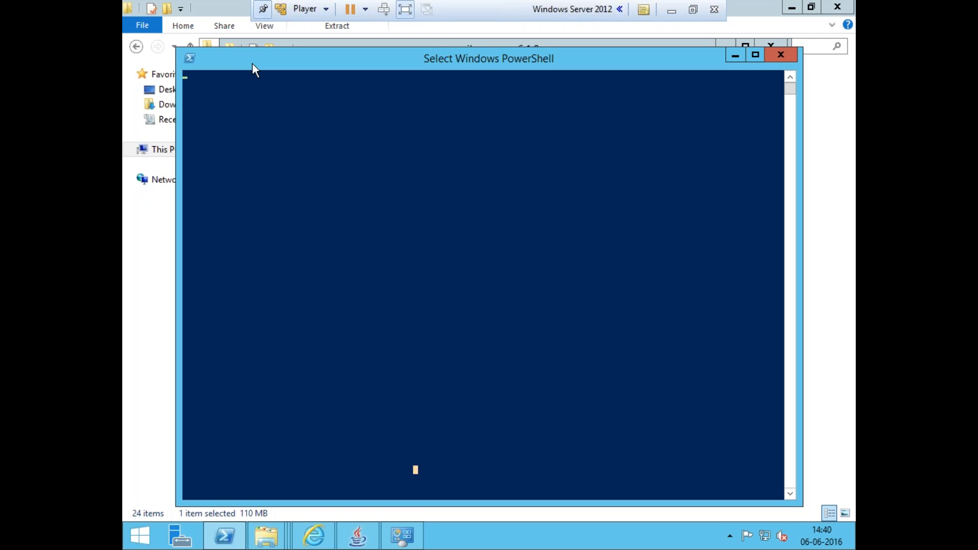
{"action": "left_click", "coordinate": [416, 281]}
{"action": "left_click", "coordinate": [329, 98]}
{"action": "left_click", "coordinate": [665, 13]}
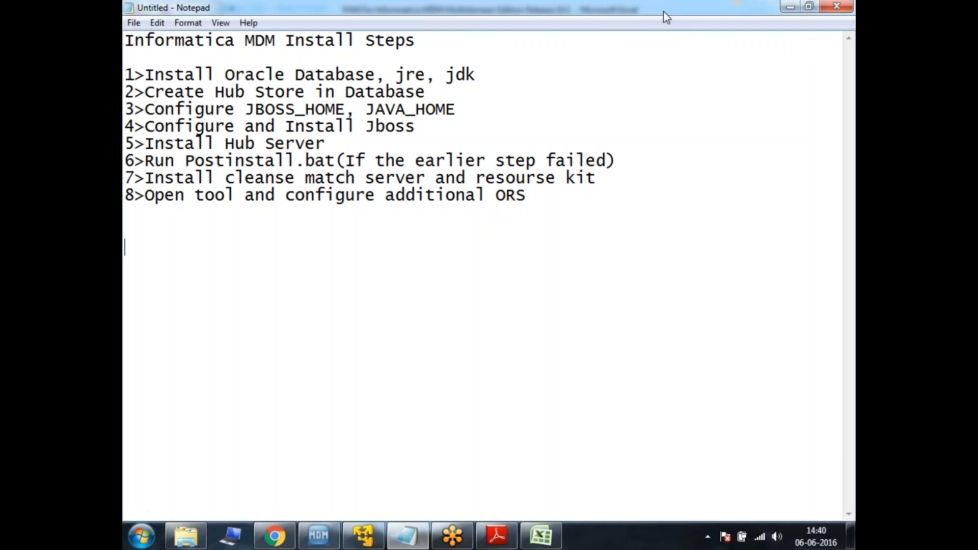
{"action": "left_click", "coordinate": [364, 536]}
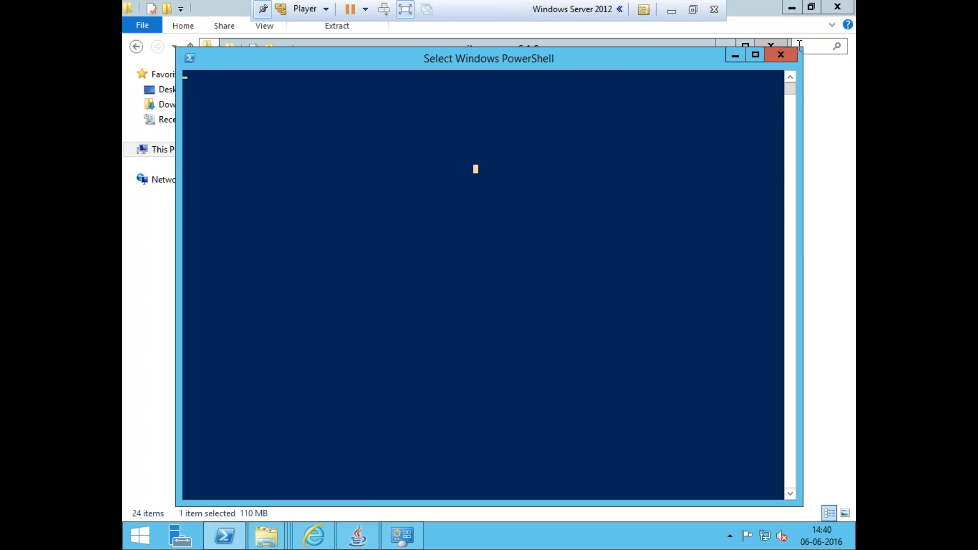
{"action": "left_click", "coordinate": [736, 56]}
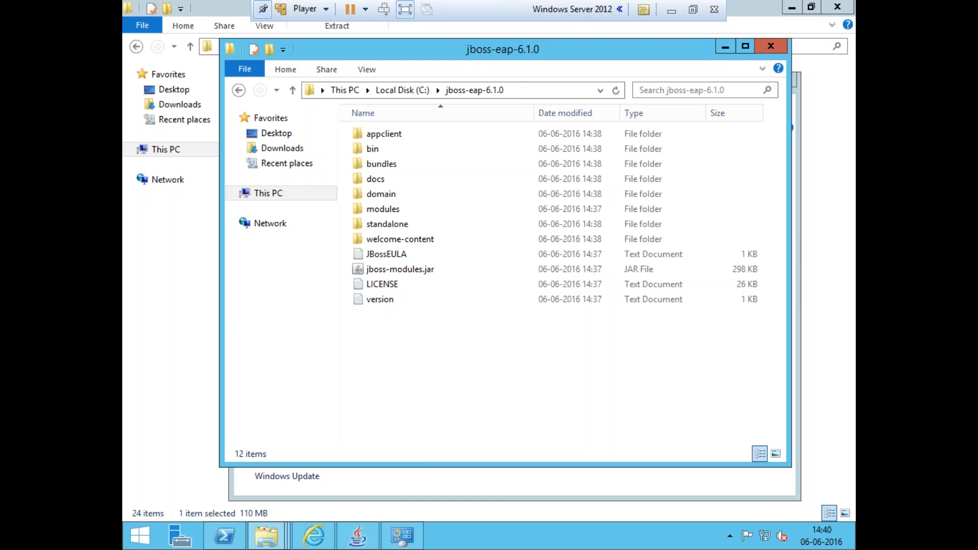
{"action": "left_click", "coordinate": [350, 540]}
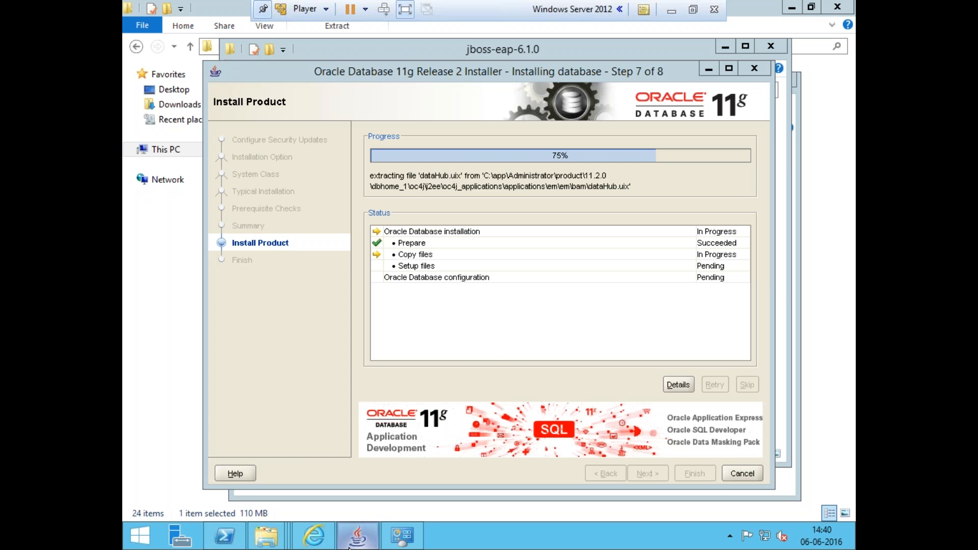
{"action": "left_click", "coordinate": [350, 545]}
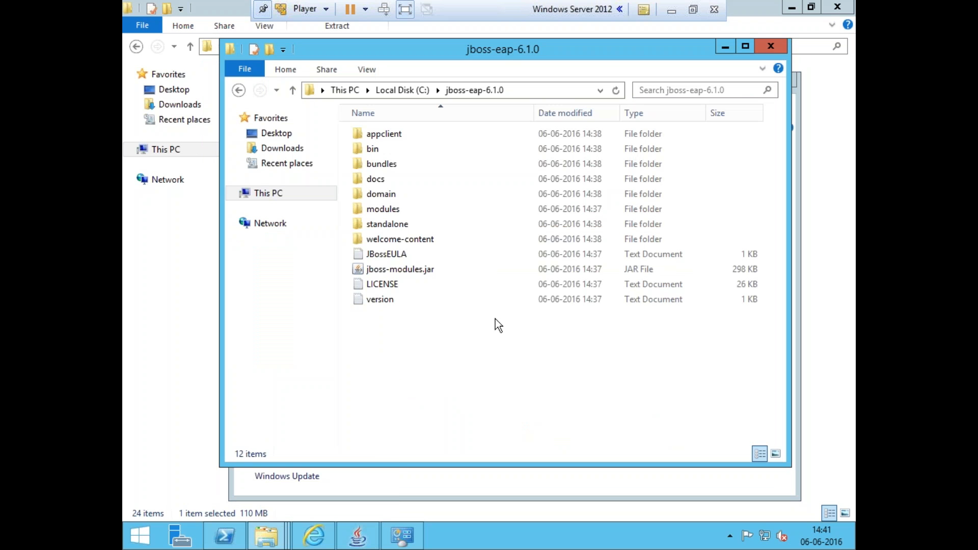
Copy the StartJboss batch file from E:\Softwares onto the desktop
{"action": "left_click", "coordinate": [278, 521]}
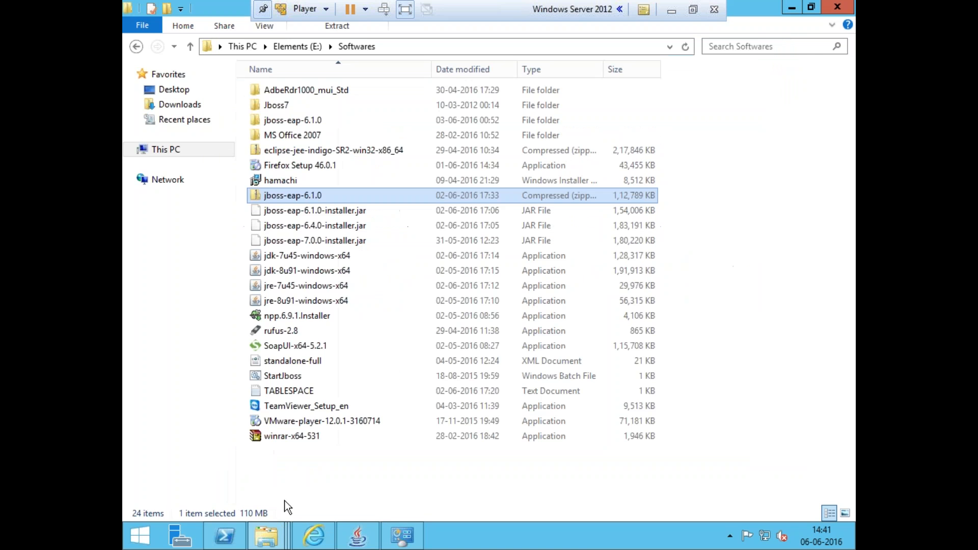
{"action": "left_click", "coordinate": [331, 363]}
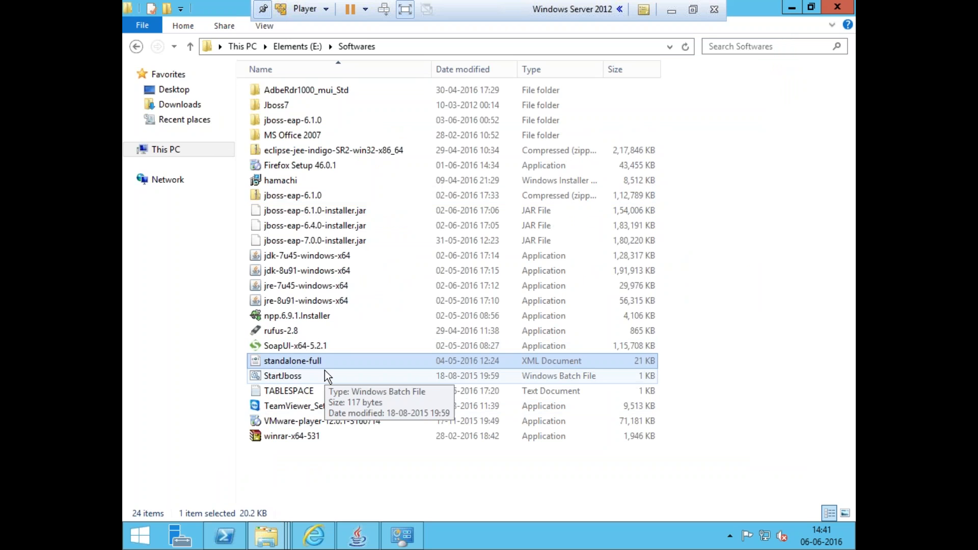
{"action": "left_click", "coordinate": [325, 371]}
{"action": "right_click", "coordinate": [325, 371]}
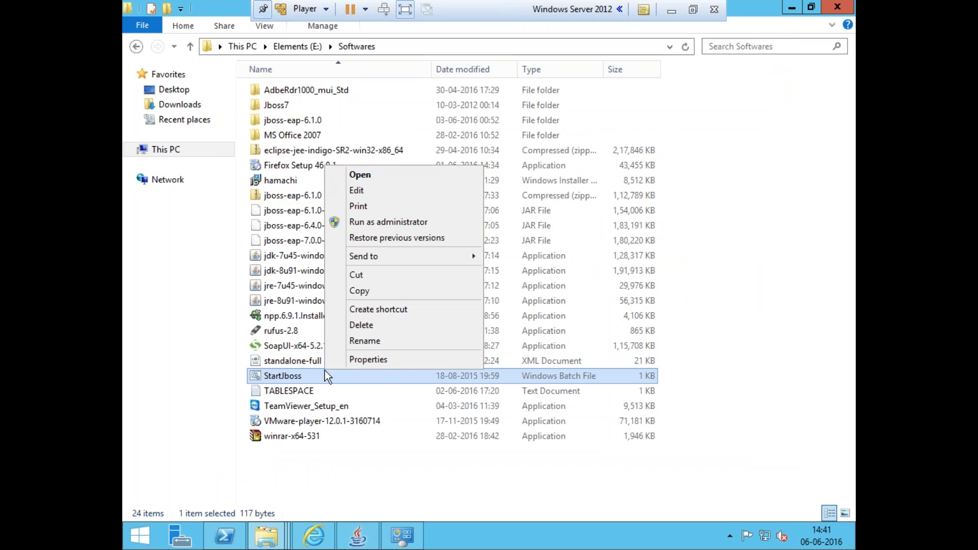
{"action": "left_click", "coordinate": [362, 292]}
{"action": "key", "text": "super+d"}
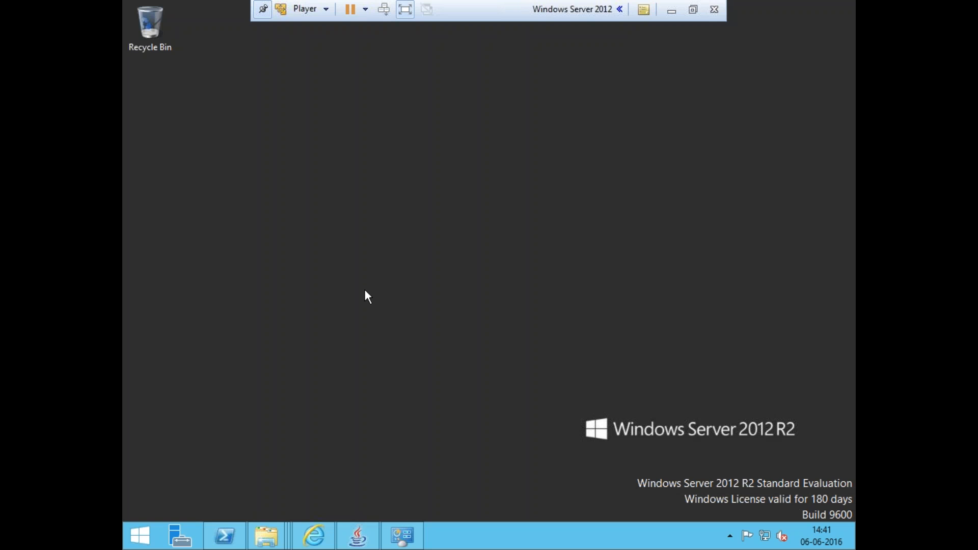
{"action": "key", "text": "ctrl+v"}
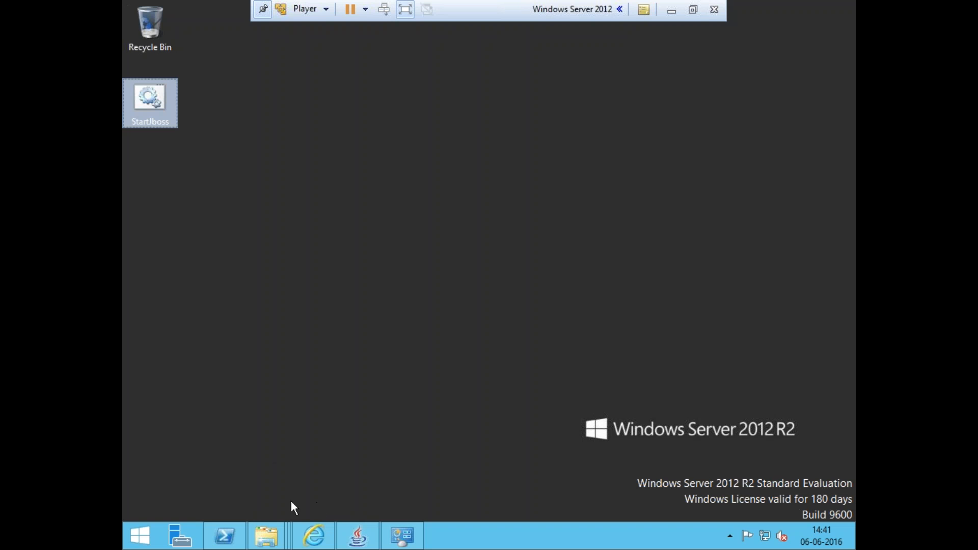
Open the desktop StartJboss file for editing and select the C:\jboss-eap-6.1.0 path in its cd line
{"action": "left_click", "coordinate": [360, 534]}
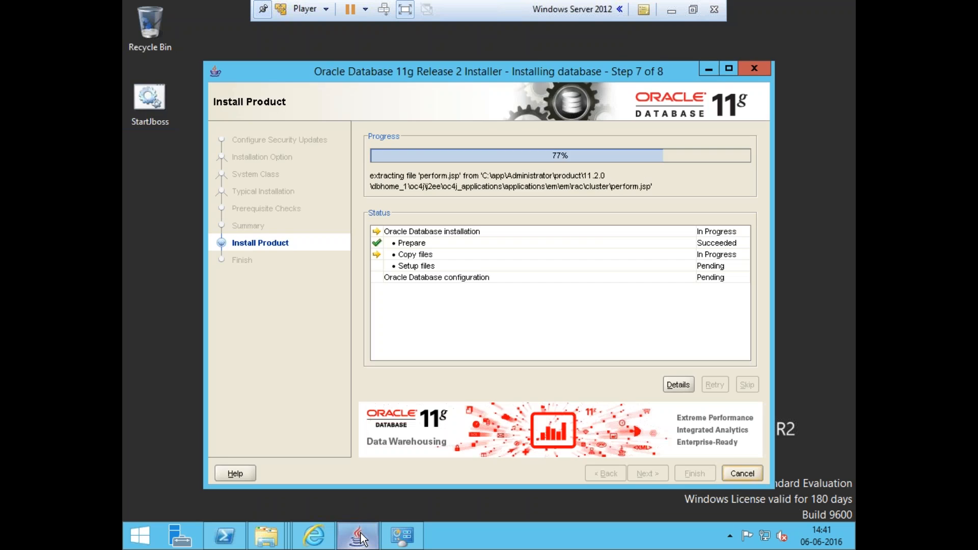
{"action": "left_click", "coordinate": [360, 535]}
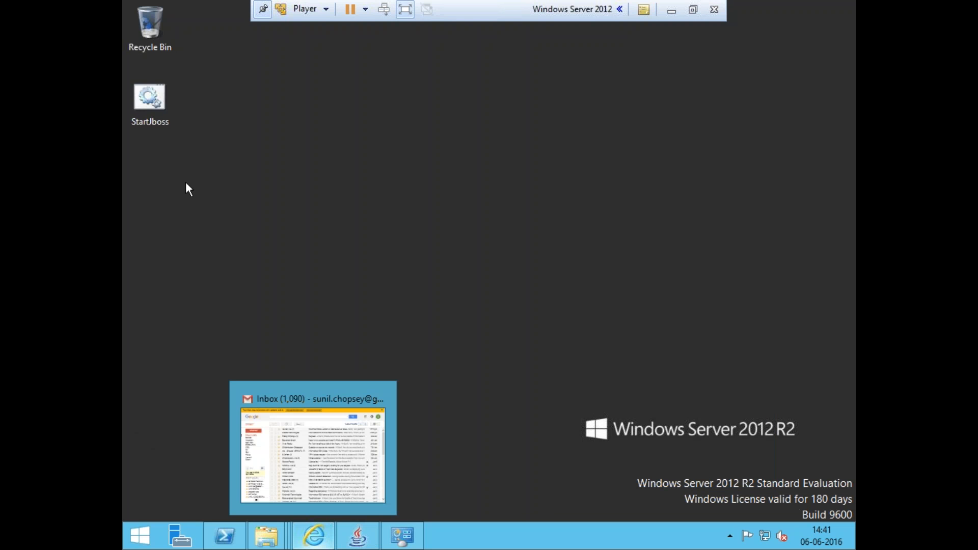
{"action": "right_click", "coordinate": [154, 105]}
{"action": "left_click", "coordinate": [186, 128]}
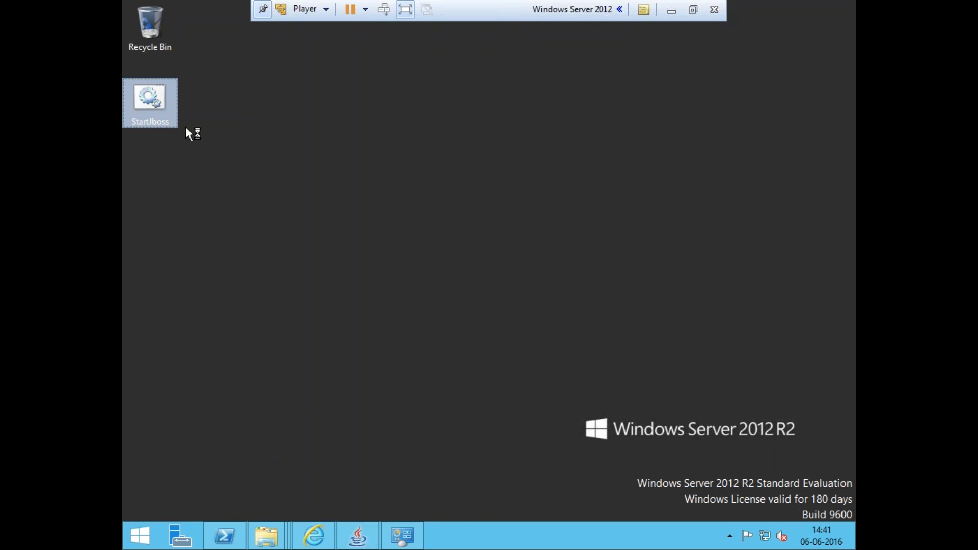
{"action": "left_click", "coordinate": [274, 156]}
{"action": "mouse_move", "coordinate": [274, 156]}
{"action": "left_mouse_down"}
{"action": "mouse_move", "coordinate": [373, 156]}
{"action": "mouse_move", "coordinate": [262, 157]}
{"action": "left_mouse_up"}
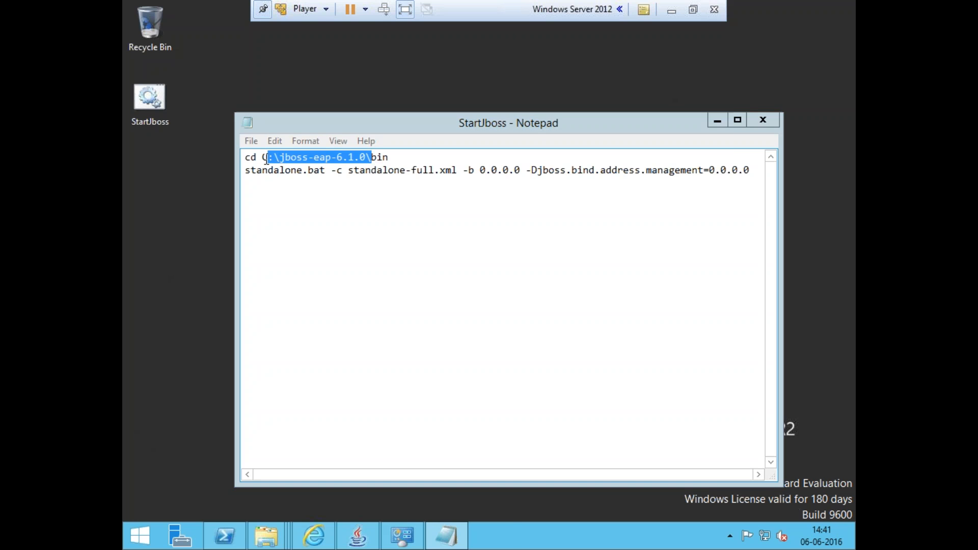
{"action": "left_click", "coordinate": [241, 125]}
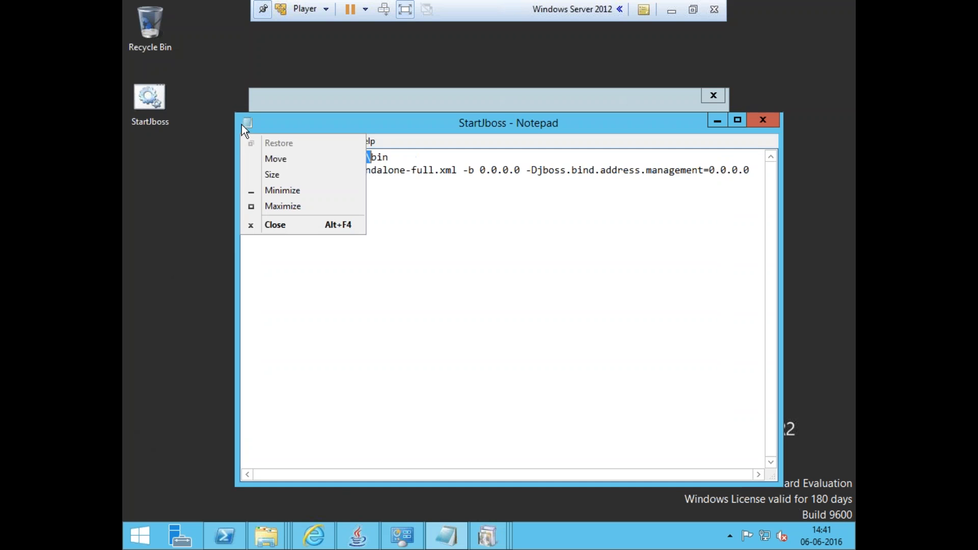
{"action": "left_click", "coordinate": [395, 202]}
{"action": "left_click_drag", "start_coordinate": [367, 157], "coordinate": [266, 155]}
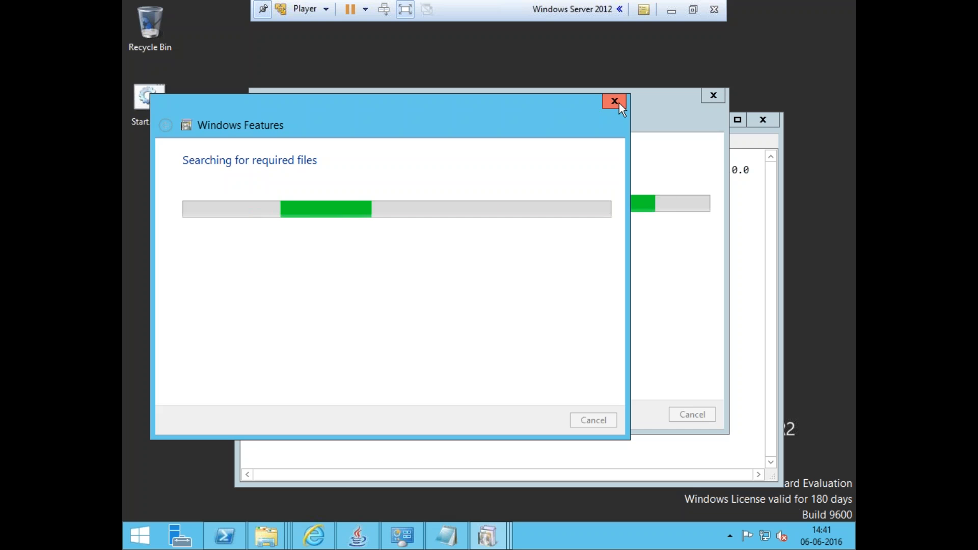
{"action": "left_click", "coordinate": [757, 237]}
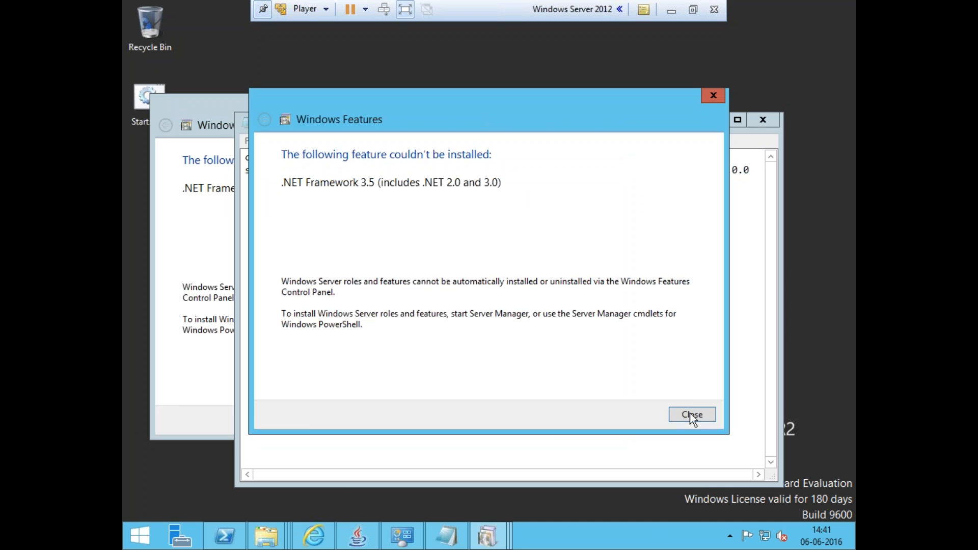
{"action": "left_click", "coordinate": [721, 93]}
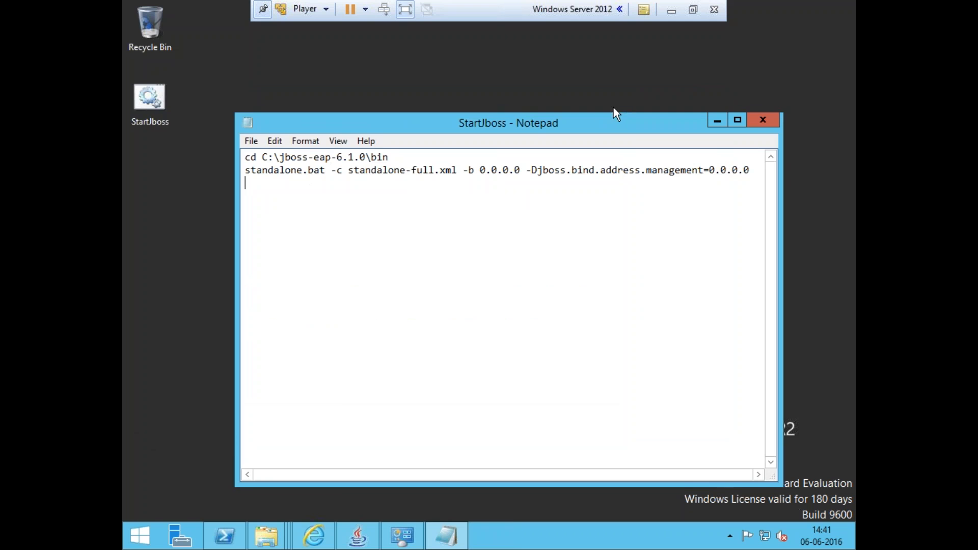
Replace the cd path in StartJboss with the copied C:\jboss-eap-6.1.0 folder path and close the editor
{"action": "left_click_drag", "start_coordinate": [366, 158], "coordinate": [265, 148]}
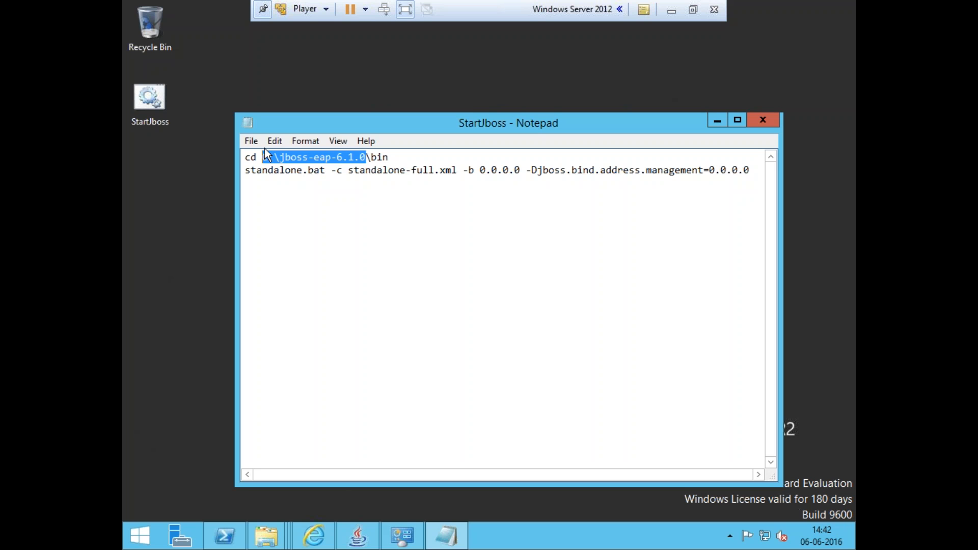
{"action": "left_click", "coordinate": [277, 544]}
{"action": "left_click", "coordinate": [499, 459]}
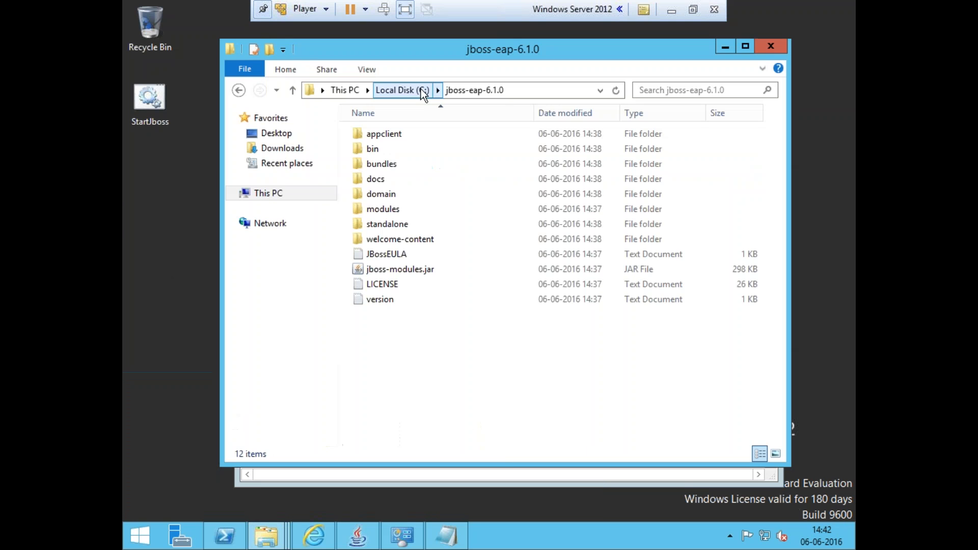
{"action": "left_click", "coordinate": [517, 93]}
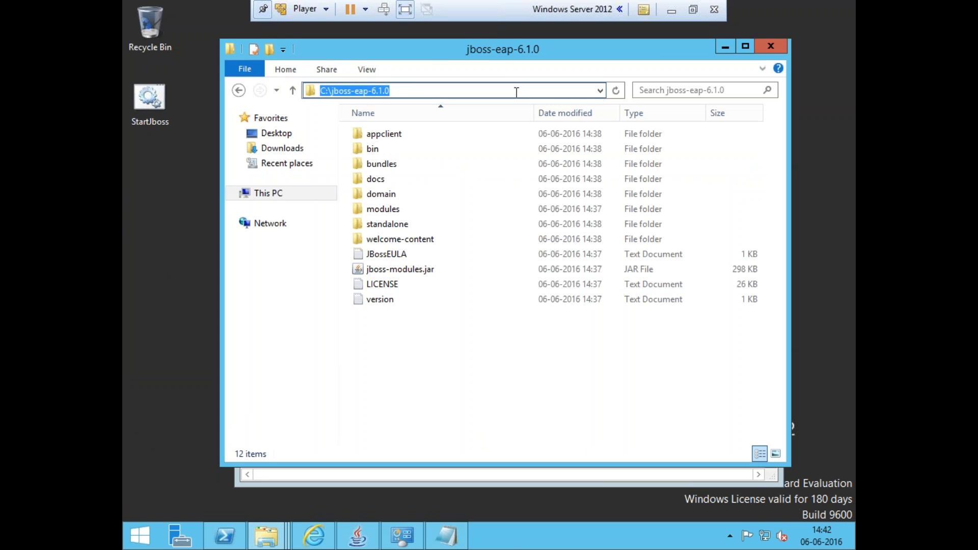
{"action": "left_click", "coordinate": [435, 532]}
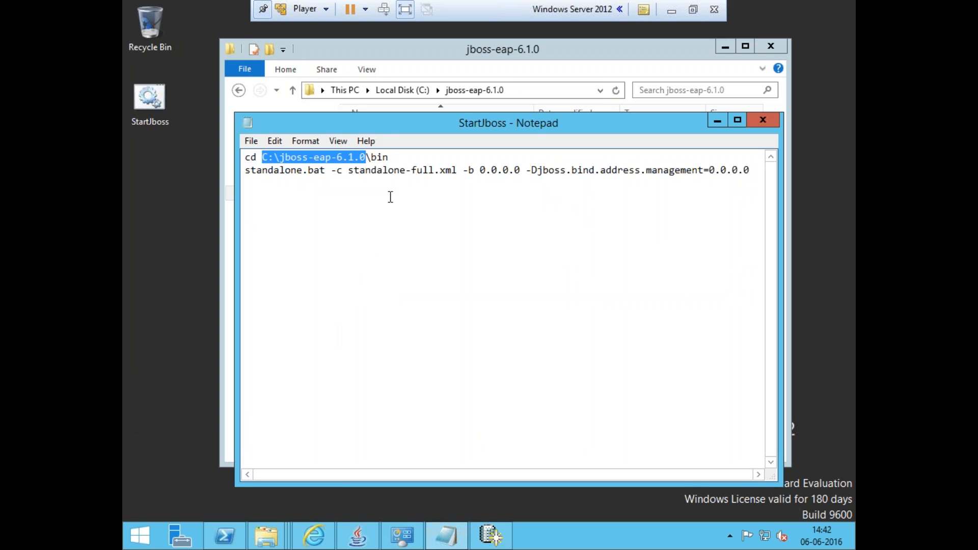
{"action": "key", "text": "ctrl+v"}
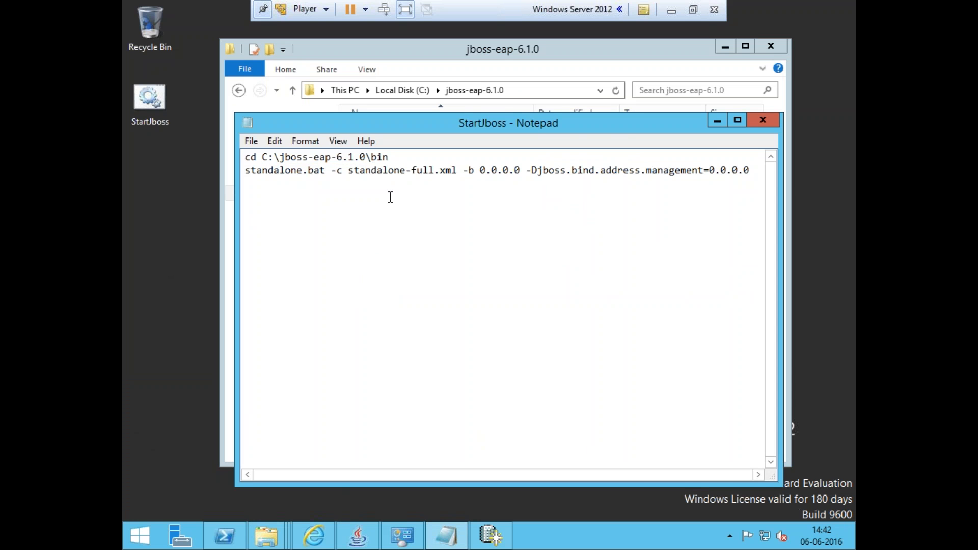
{"action": "key", "text": "alt+F4"}
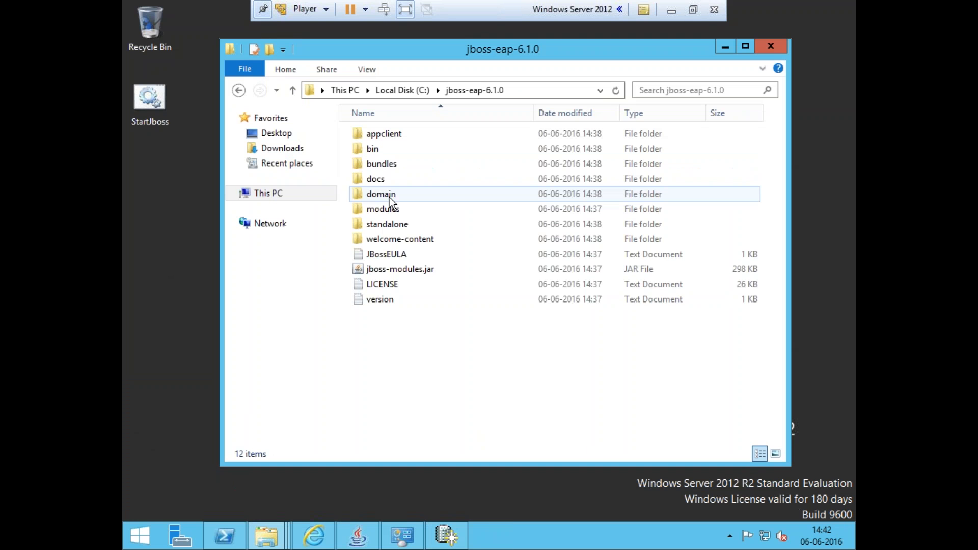
Check the progress of the running Oracle Database installation and configuration
{"action": "left_click", "coordinate": [436, 543]}
{"action": "left_click", "coordinate": [365, 546]}
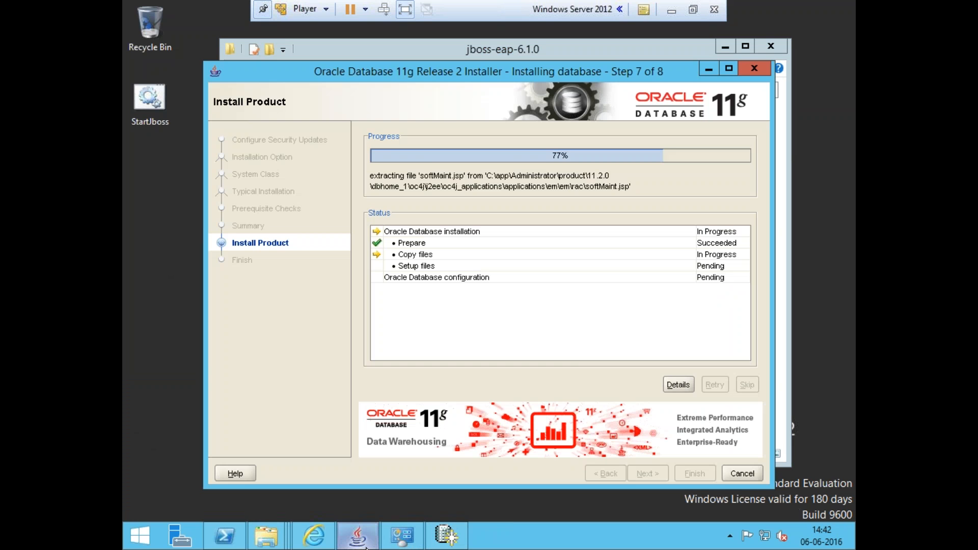
{"action": "left_click", "coordinate": [364, 546]}
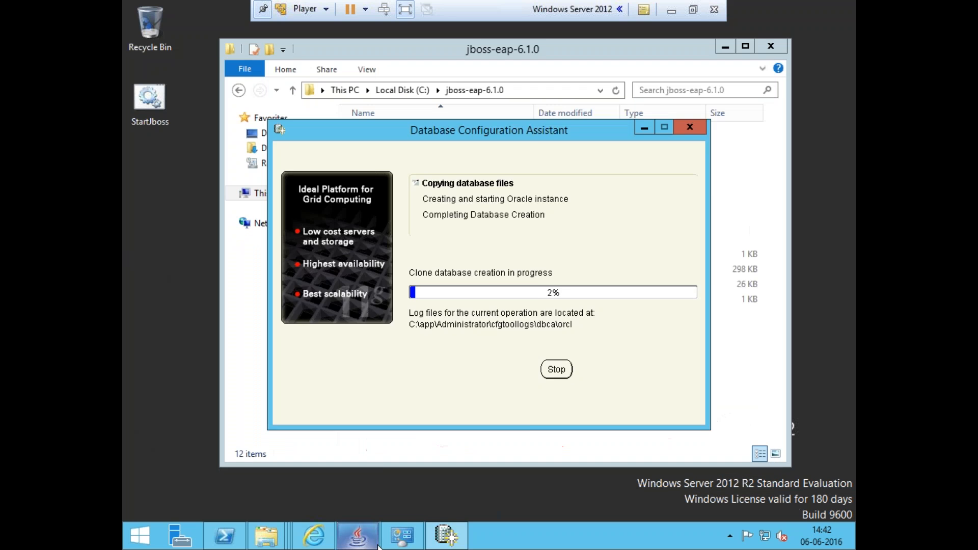
{"action": "left_click", "coordinate": [463, 542]}
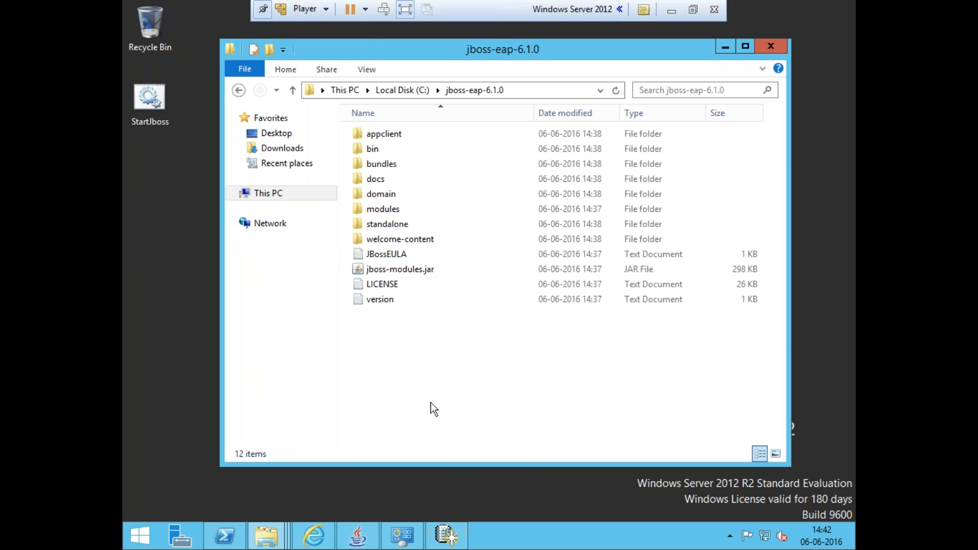
Copy the C:\jboss-eap-6.1.0 folder path from the explorer address bar
{"action": "left_click", "coordinate": [536, 92]}
{"action": "left_click", "coordinate": [439, 349]}
{"action": "left_click", "coordinate": [538, 91]}
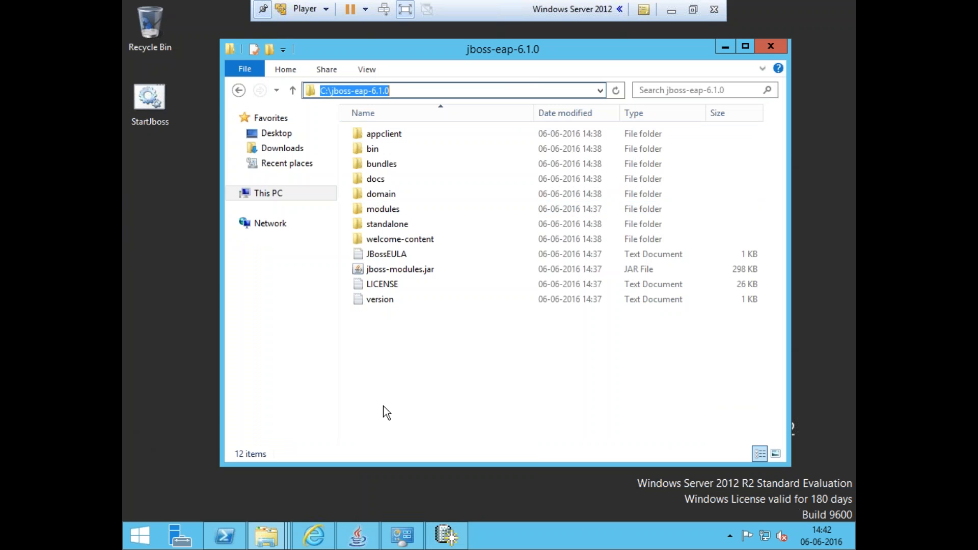
{"action": "left_click", "coordinate": [224, 535]}
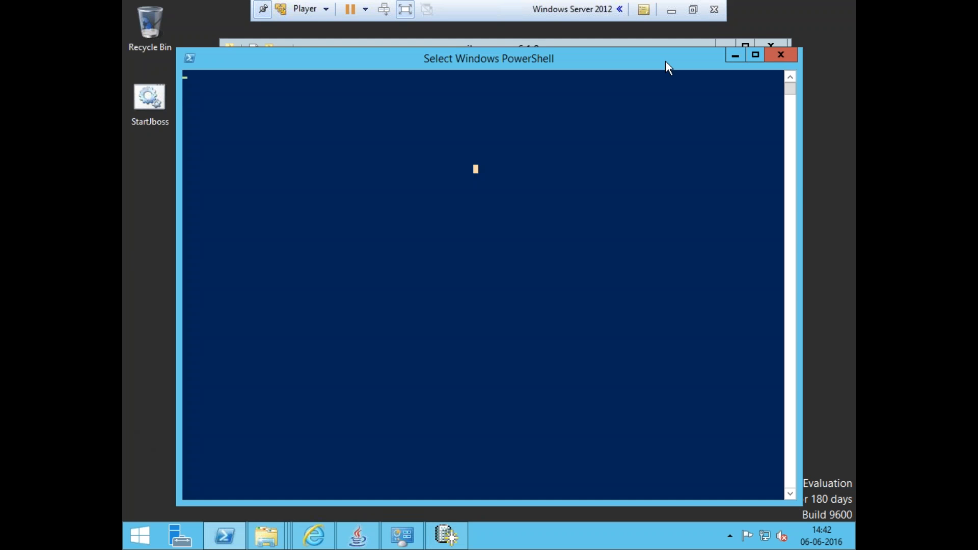
{"action": "left_click", "coordinate": [594, 190]}
{"action": "right_click", "coordinate": [594, 190]}
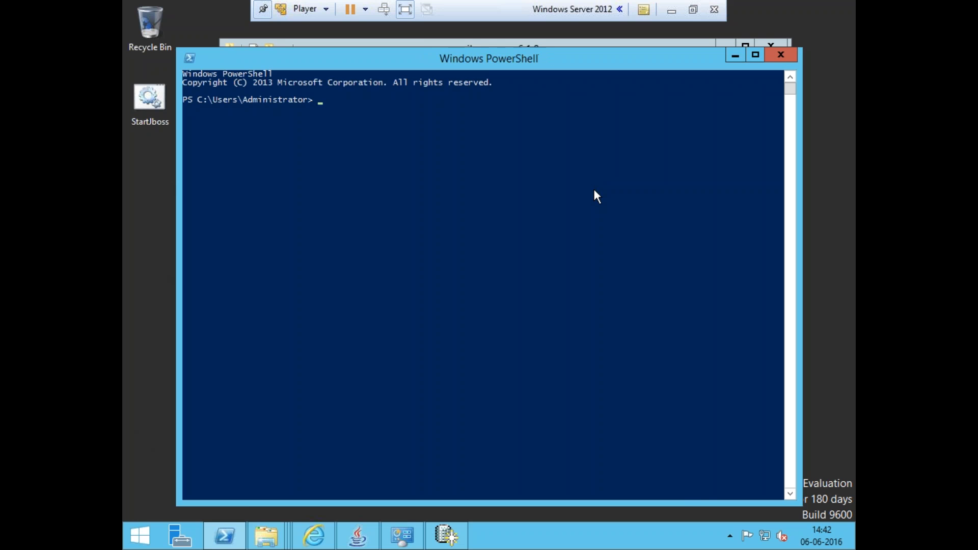
{"action": "left_click", "coordinate": [795, 55]}
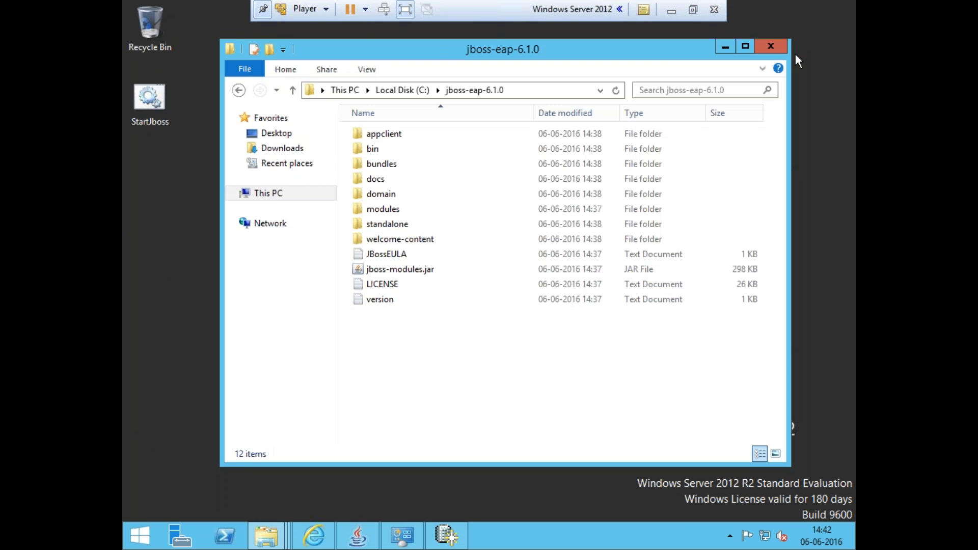
{"action": "left_click", "coordinate": [240, 541]}
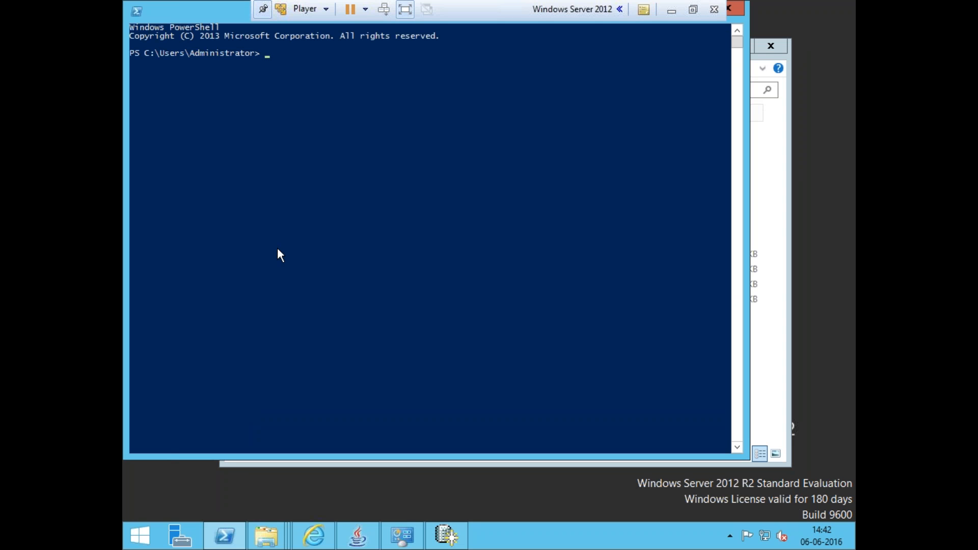
{"action": "left_click_drag", "start_coordinate": [179, 11], "coordinate": [239, 128]}
{"action": "left_click", "coordinate": [257, 258]}
{"action": "right_click", "coordinate": [258, 258]}
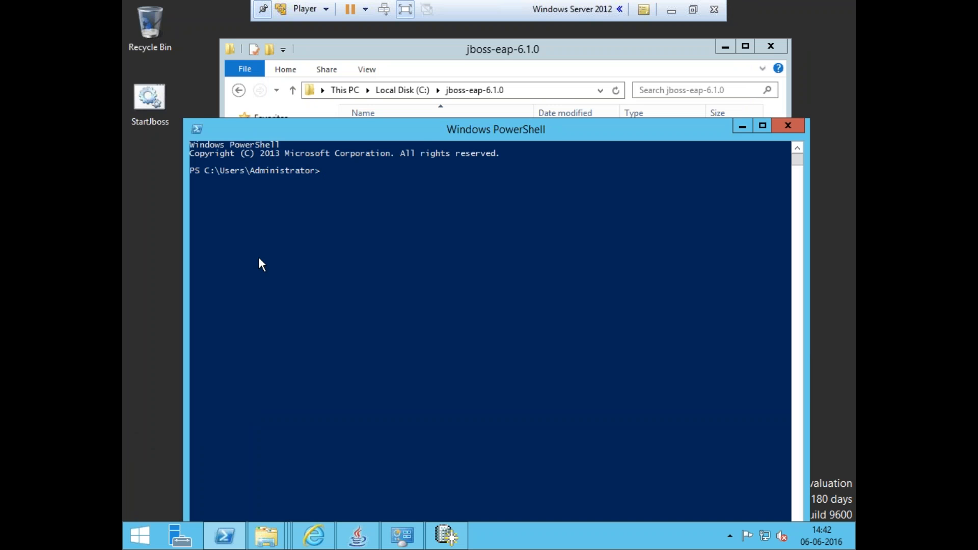
{"action": "left_click", "coordinate": [797, 122]}
Search for cmd from the Start screen and open a Command Prompt
{"action": "left_click", "coordinate": [124, 547]}
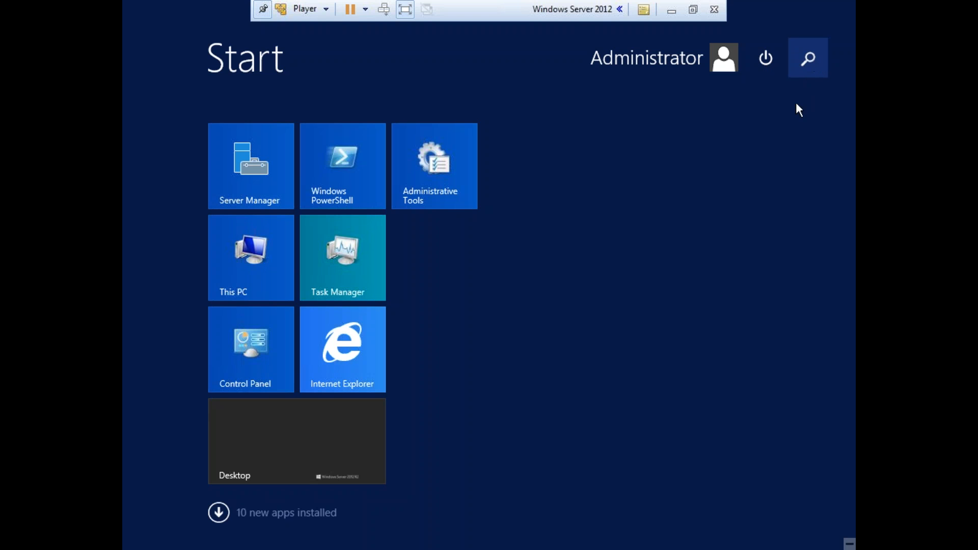
{"action": "left_click", "coordinate": [799, 65]}
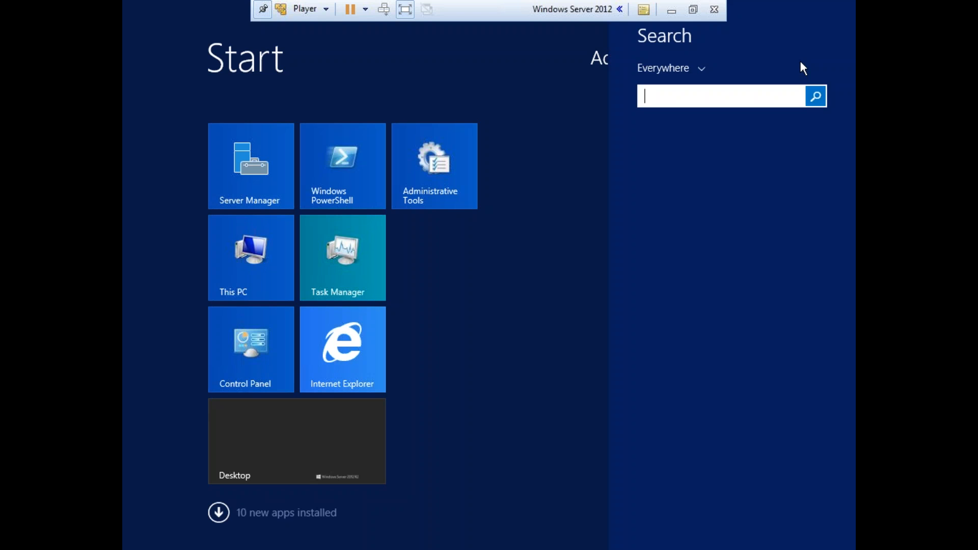
{"action": "left_click", "coordinate": [743, 99]}
{"action": "left_click", "coordinate": [743, 98]}
{"action": "type", "text": "cmd"}
{"action": "key", "text": "Return"}
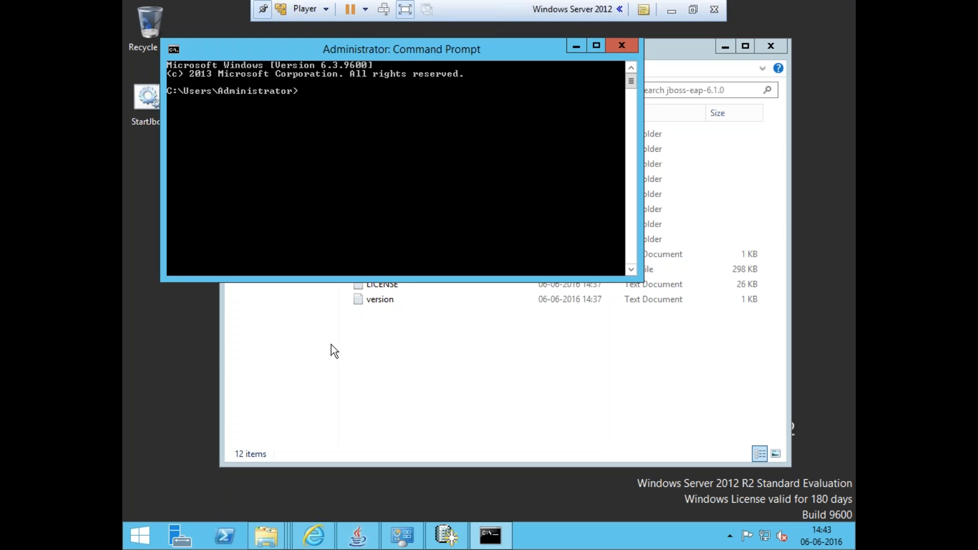
Change the Command Prompt directory to the pasted C:\jboss-eap-6.1.0 path
{"action": "left_click_drag", "start_coordinate": [322, 54], "coordinate": [365, 109]}
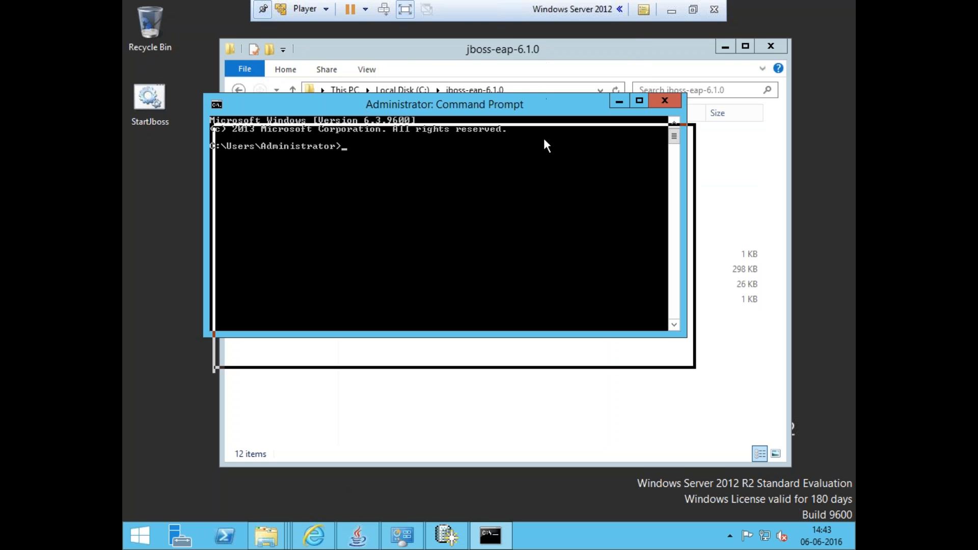
{"action": "left_click", "coordinate": [534, 88]}
{"action": "key", "text": "super+c"}
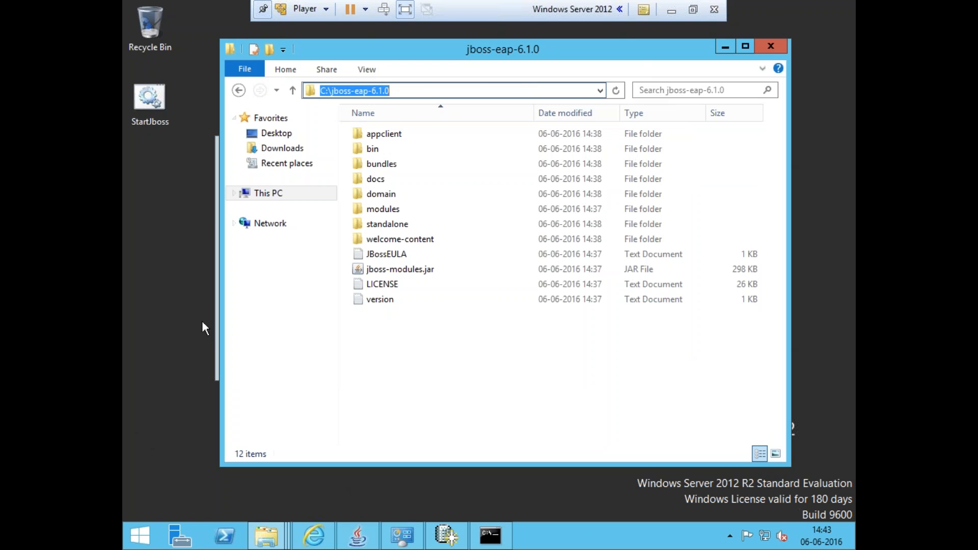
{"action": "left_click", "coordinate": [216, 345]}
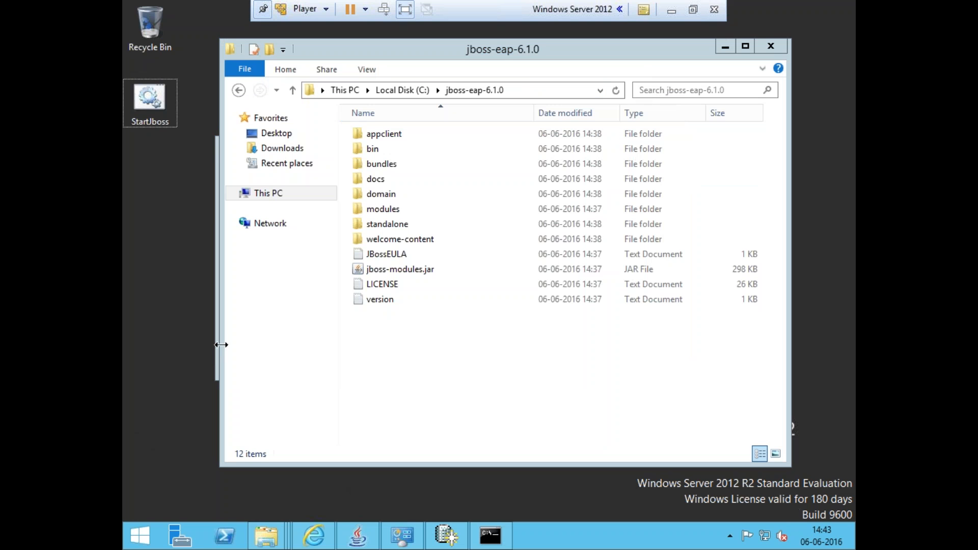
{"action": "type", "text": "cd"}
{"action": "right_click", "coordinate": [403, 262]}
{"action": "left_click", "coordinate": [434, 303]}
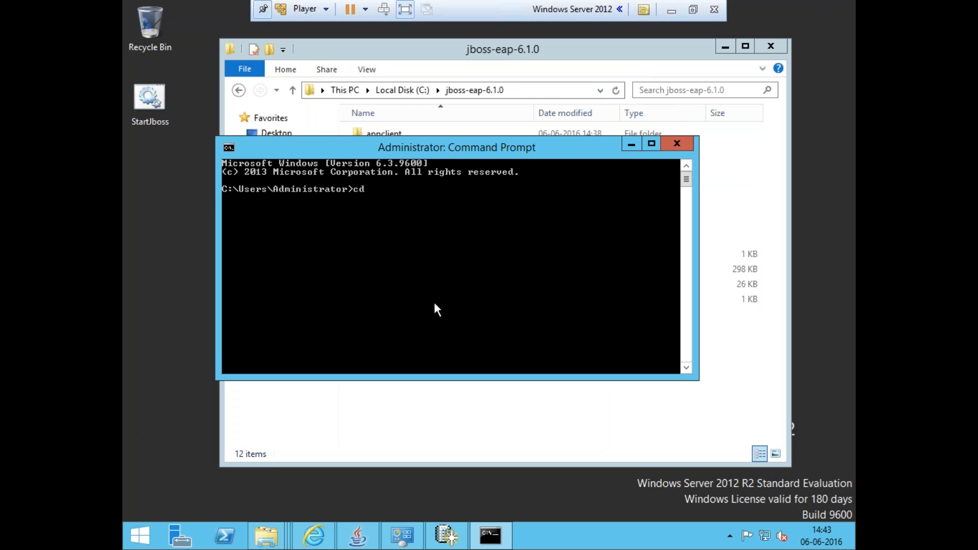
{"action": "key", "text": "Return"}
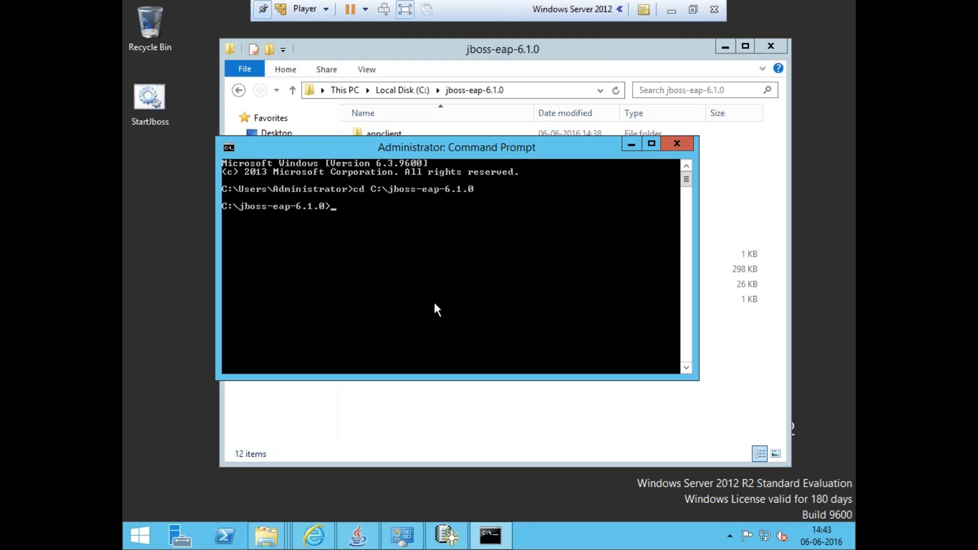
Change into the bin folder and run add-user.bat
{"action": "type", "text": "cd bin"}
{"action": "key", "text": "Return"}
{"action": "type", "text": "a"}
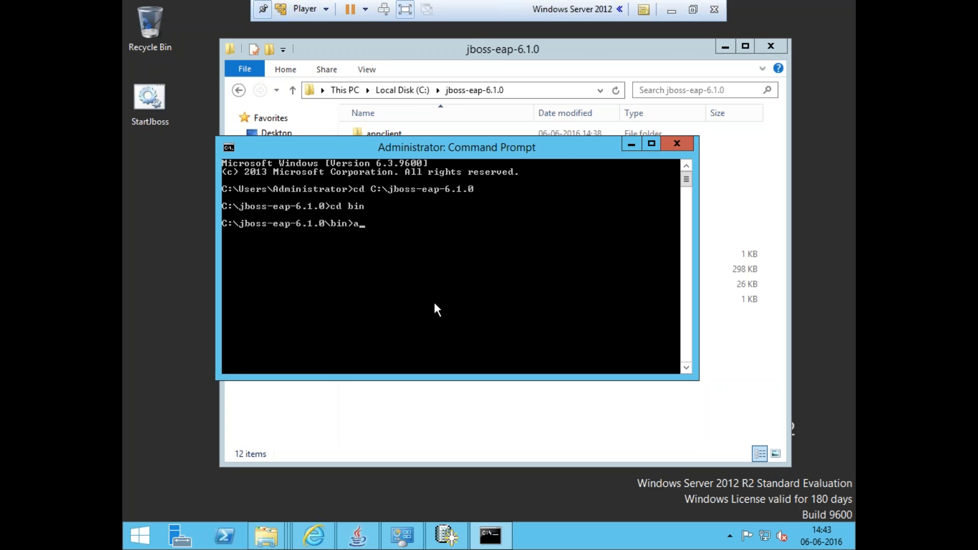
{"action": "type", "text": "dd-user.bat"}
{"action": "key", "text": "Return"}
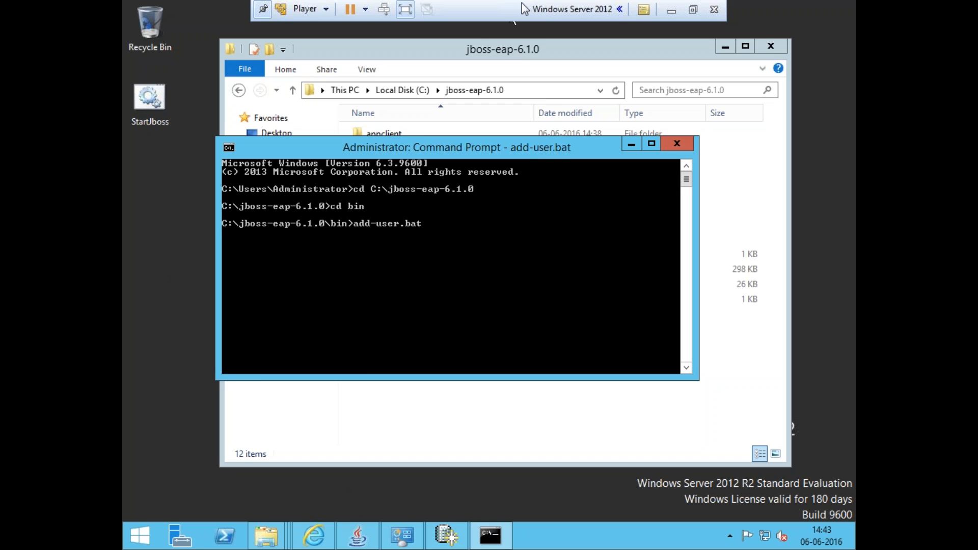
Open the bin folder in the explorer to locate the add-user batch file, then return to the Command Prompt
{"action": "left_click", "coordinate": [524, 47]}
{"action": "left_click", "coordinate": [398, 148]}
{"action": "double_click", "coordinate": [399, 148]}
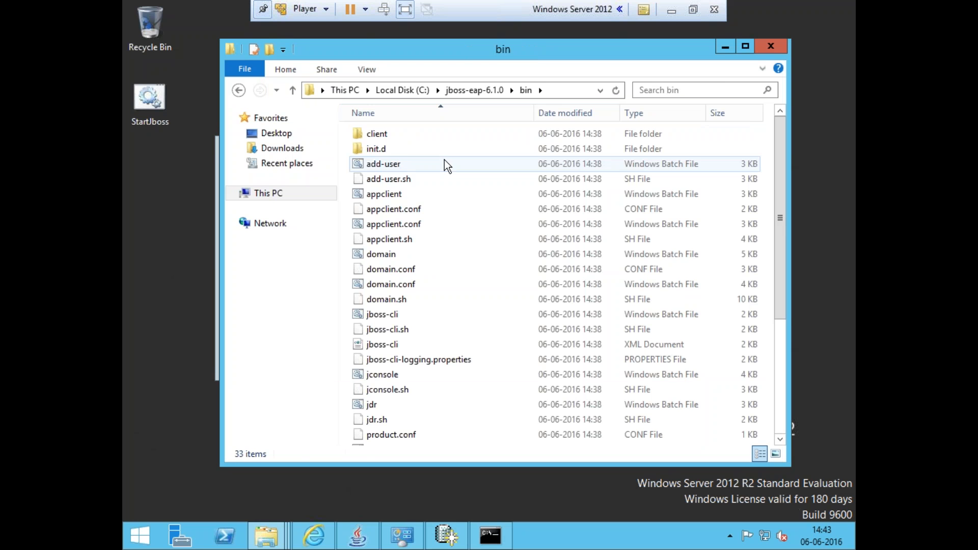
{"action": "left_click", "coordinate": [382, 165]}
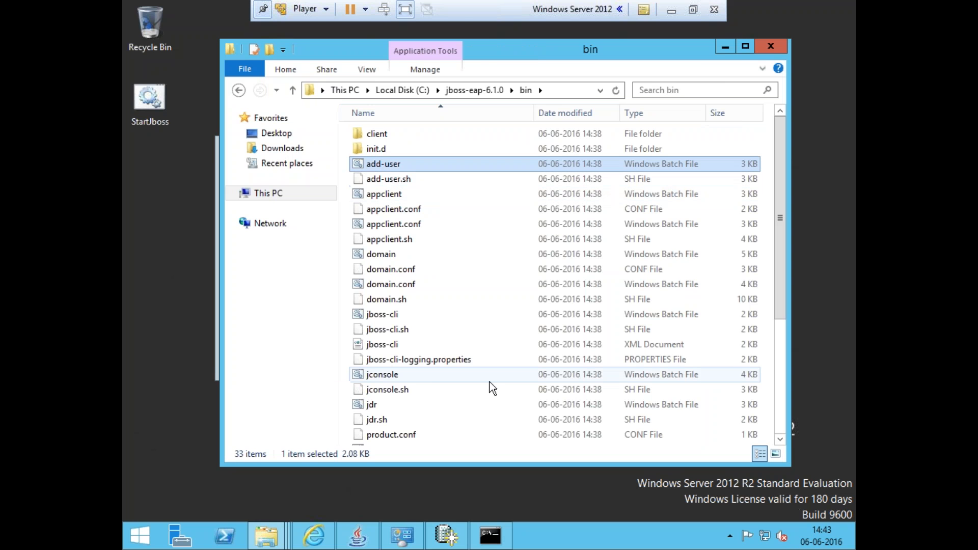
{"action": "left_click", "coordinate": [490, 535]}
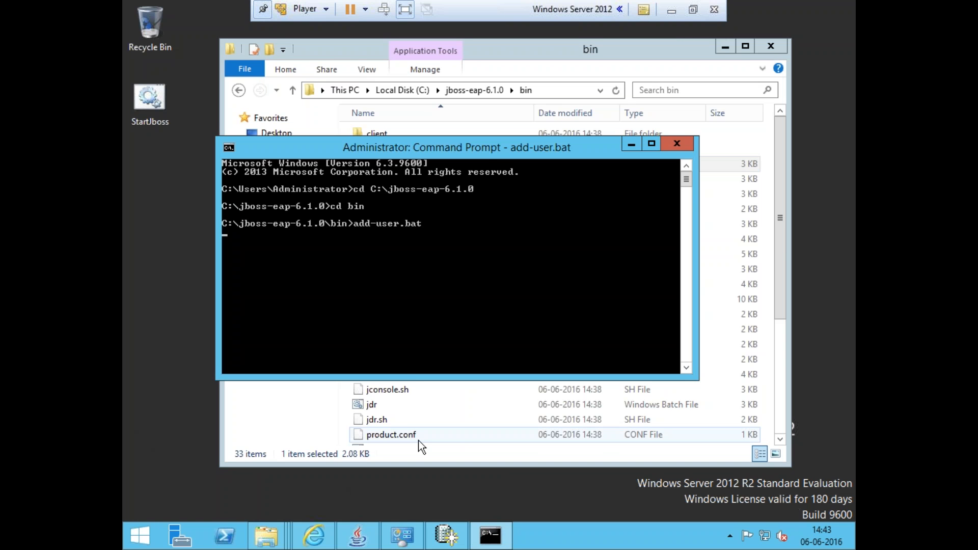
{"action": "left_click", "coordinate": [444, 534]}
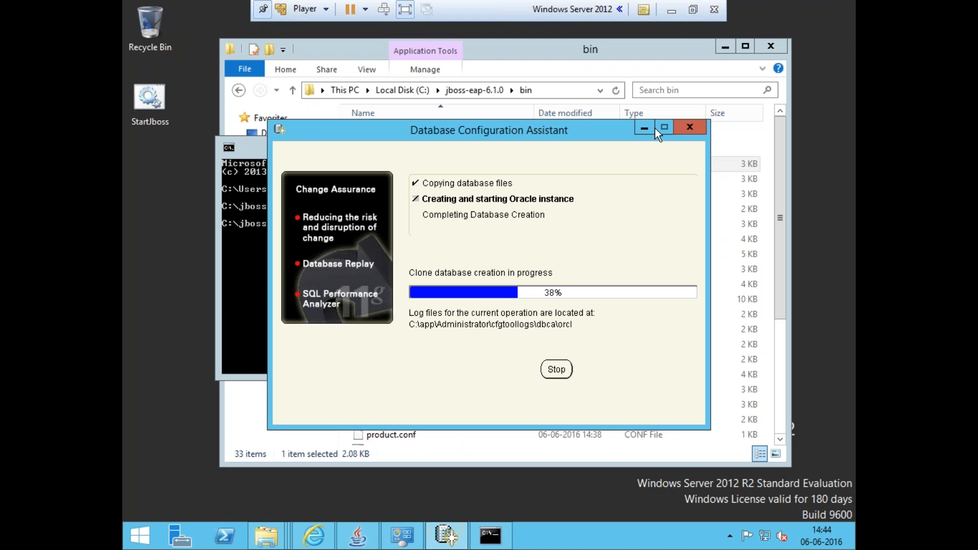
{"action": "left_click", "coordinate": [646, 128]}
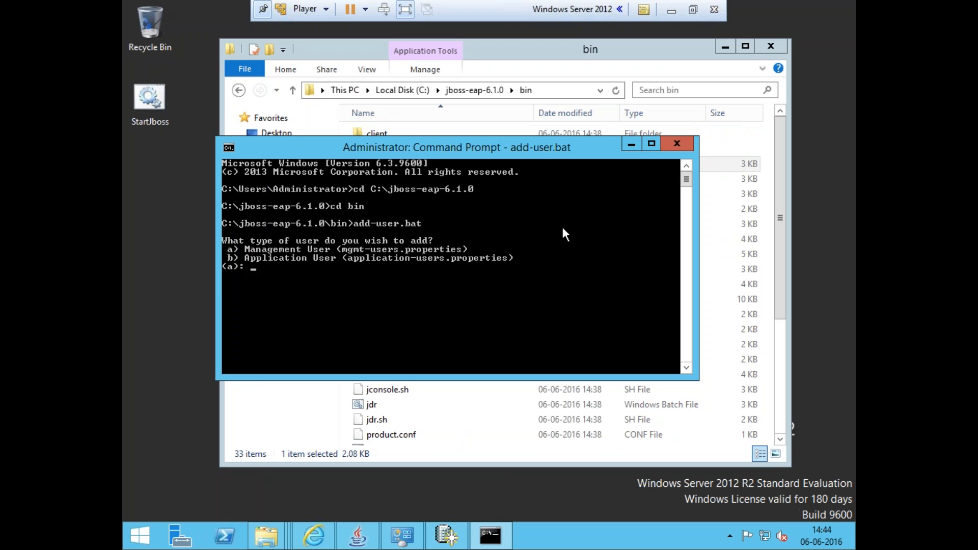
Add a Management User in the default ManagementRealm with username admin, answering yes to the easy-to-guess warning
{"action": "key", "text": "Return"}
{"action": "key", "text": "Return"}
{"action": "type", "text": "admin"}
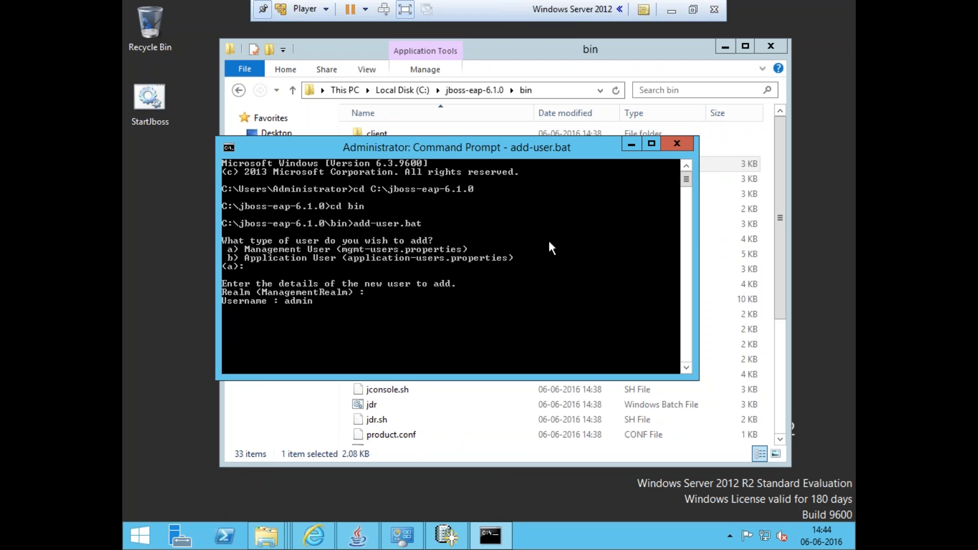
{"action": "key", "text": "Return"}
{"action": "type", "text": "yes/no? ye"}
{"action": "key", "text": "Return"}
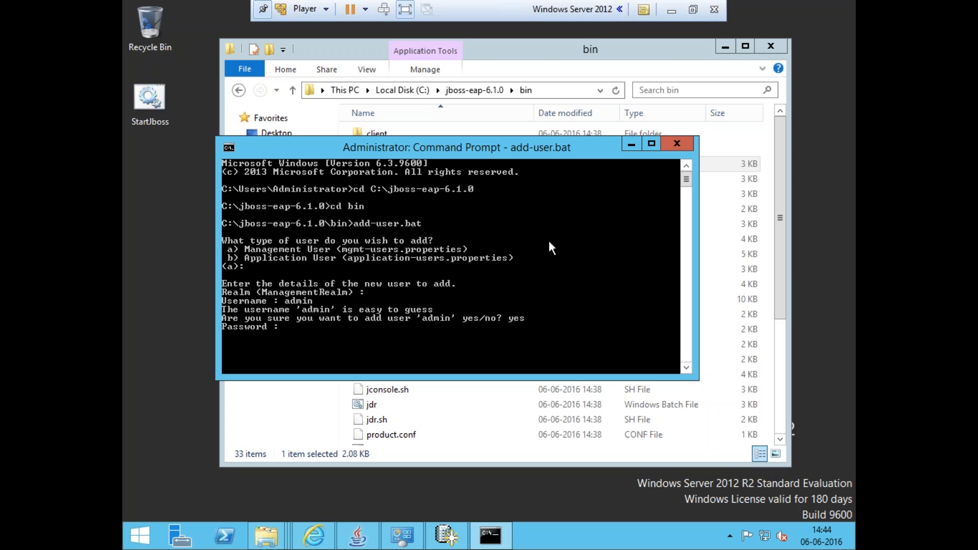
Enter and re-enter the admin user's password, then answer yes to the confirmation and AS process prompts
{"action": "key", "text": "Return"}
{"action": "key", "text": "Return"}
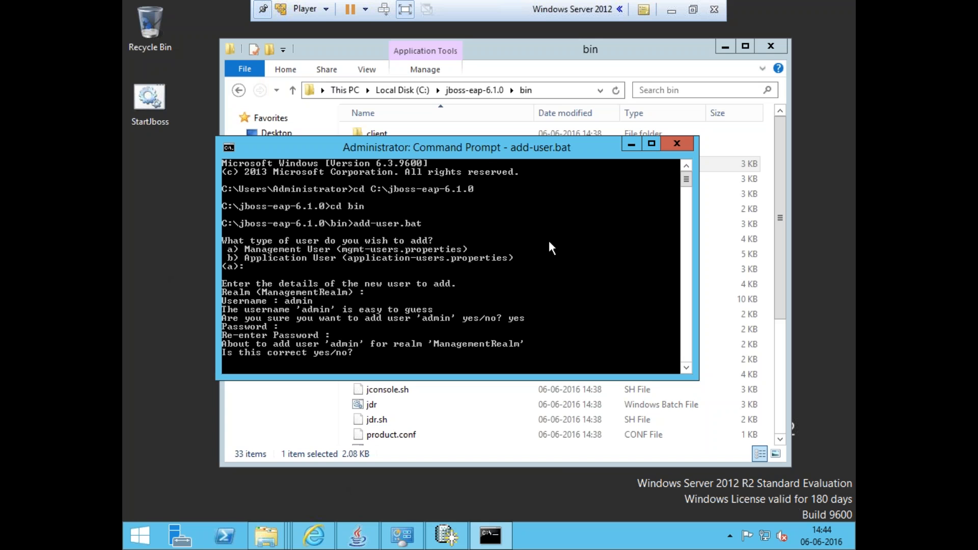
{"action": "type", "text": "yes/no? yes"}
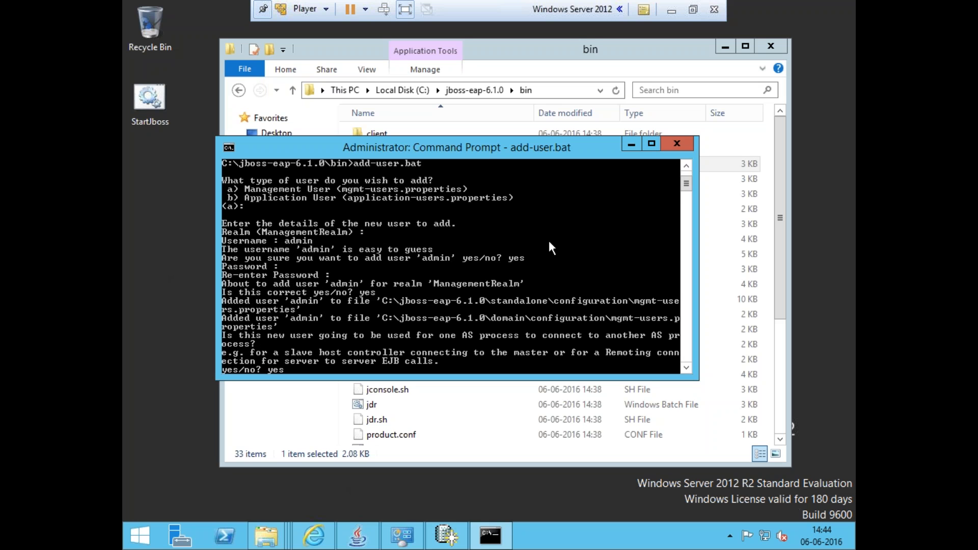
{"action": "key", "text": "Return"}
Exit the Command Prompt and open the standalone configuration folder inside jboss-eap-6.1.0
{"action": "key", "text": "Return"}
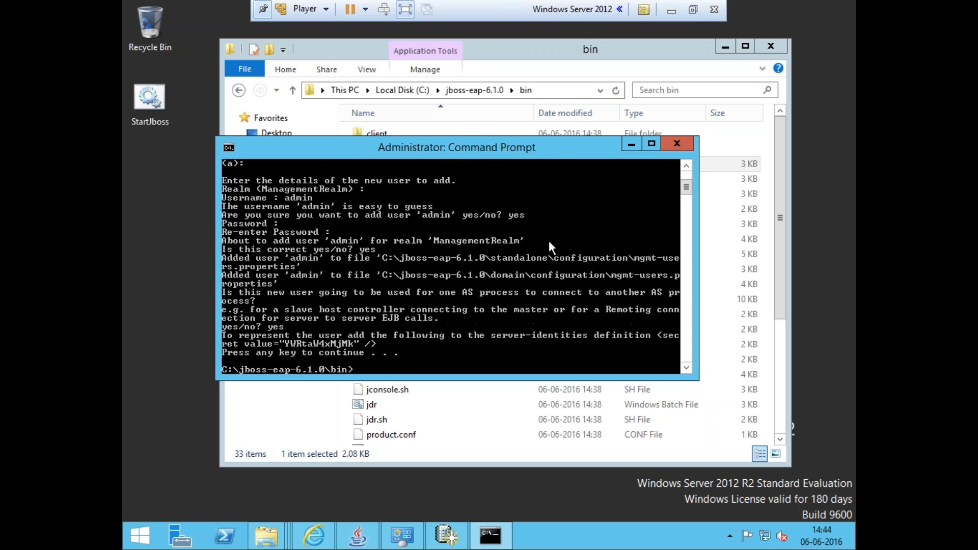
{"action": "type", "text": "exit"}
{"action": "key", "text": "Return"}
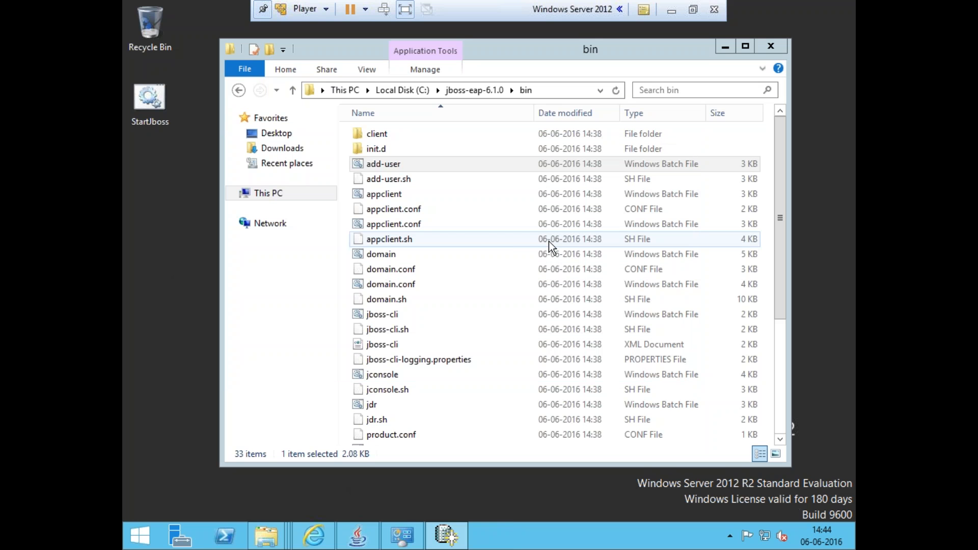
{"action": "left_click", "coordinate": [147, 100]}
{"action": "left_click", "coordinate": [433, 258]}
{"action": "key", "text": "Home"}
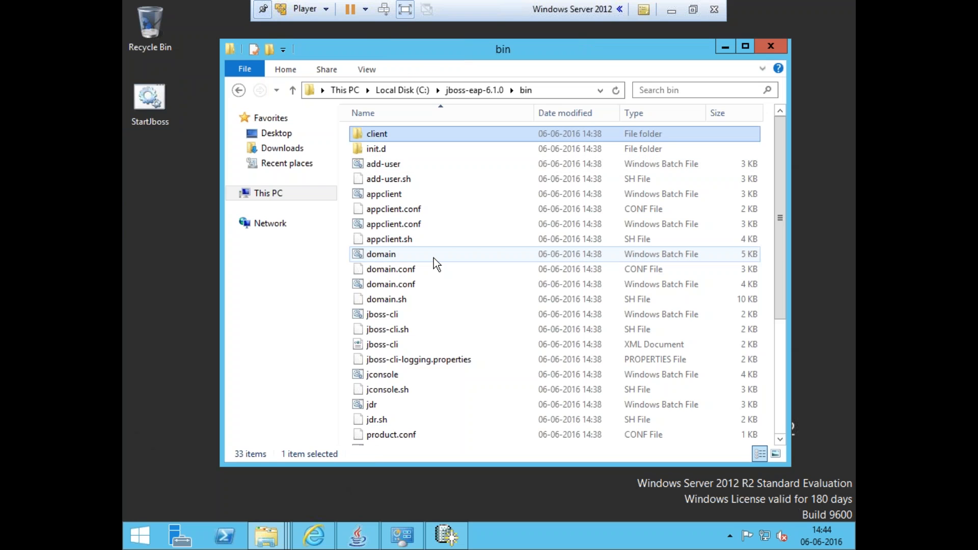
{"action": "key", "text": "BackSpace"}
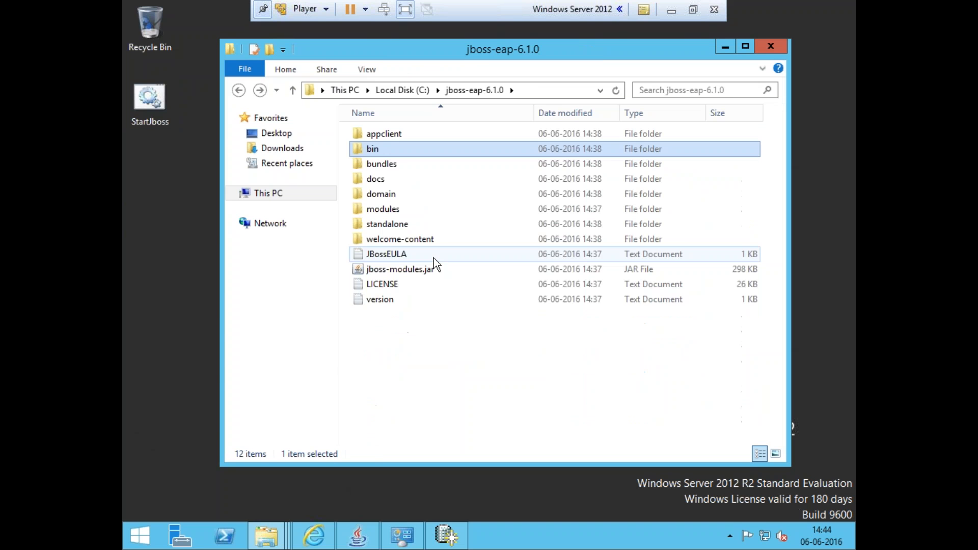
{"action": "double_click", "coordinate": [388, 224]}
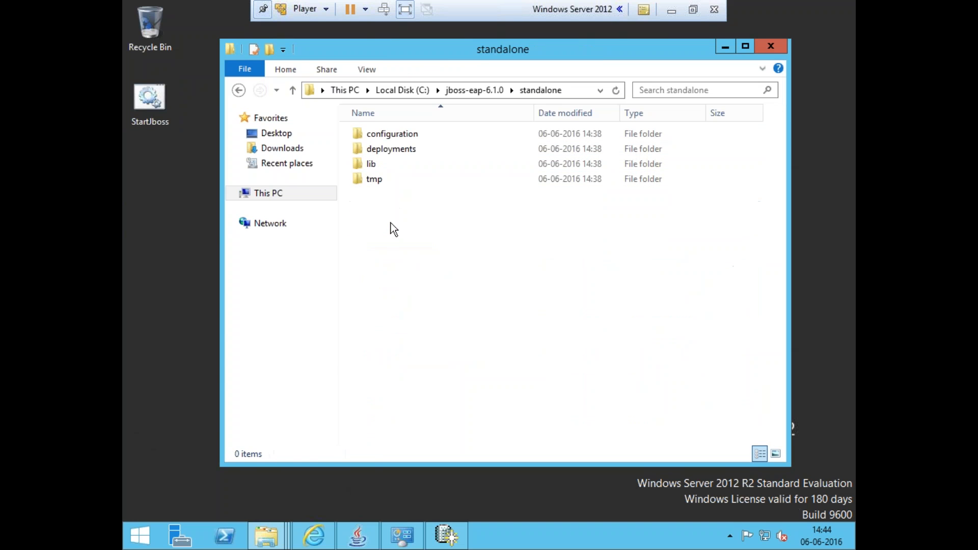
{"action": "double_click", "coordinate": [390, 134]}
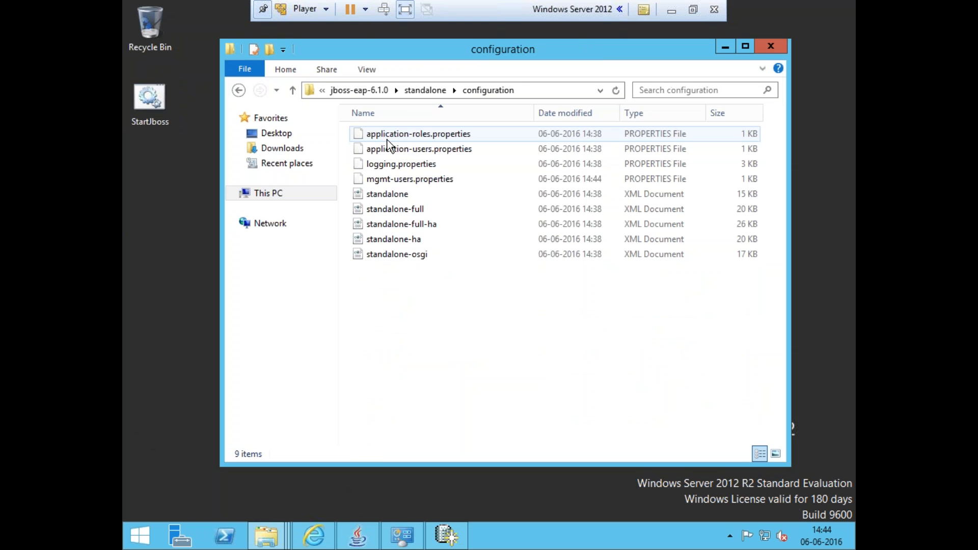
Open standalone-full for editing in Notepad and search it for applicationrealm
{"action": "left_click", "coordinate": [398, 210]}
{"action": "right_click", "coordinate": [397, 210]}
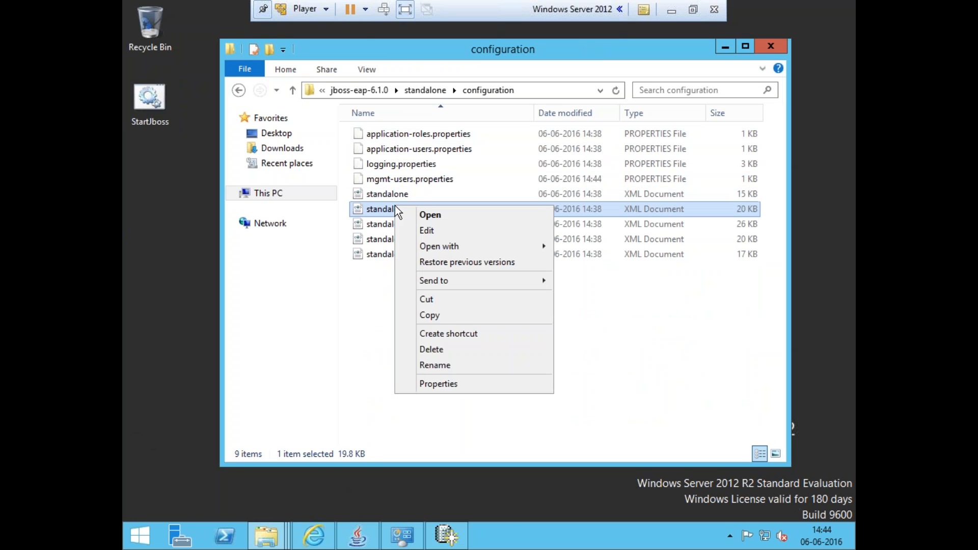
{"action": "left_click", "coordinate": [430, 232]}
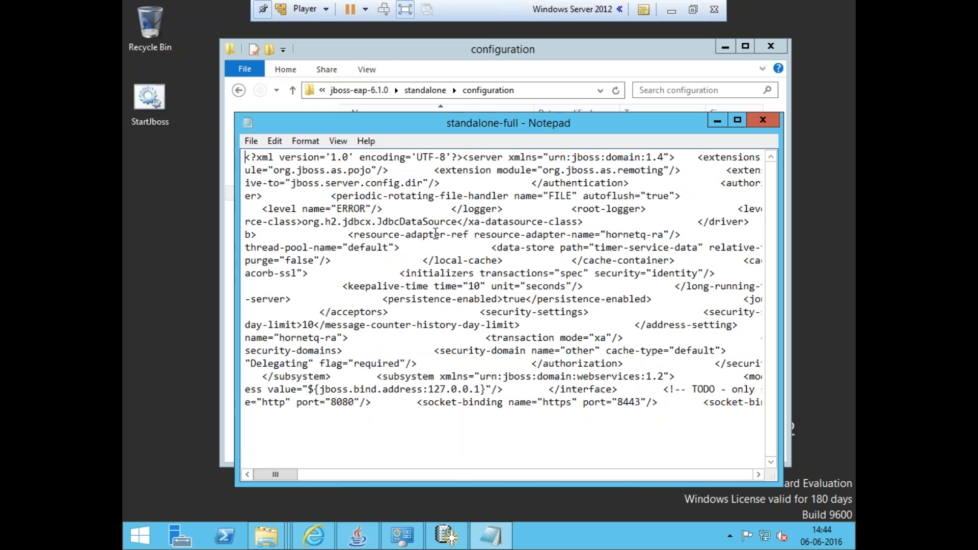
{"action": "key", "text": "ctrl+f"}
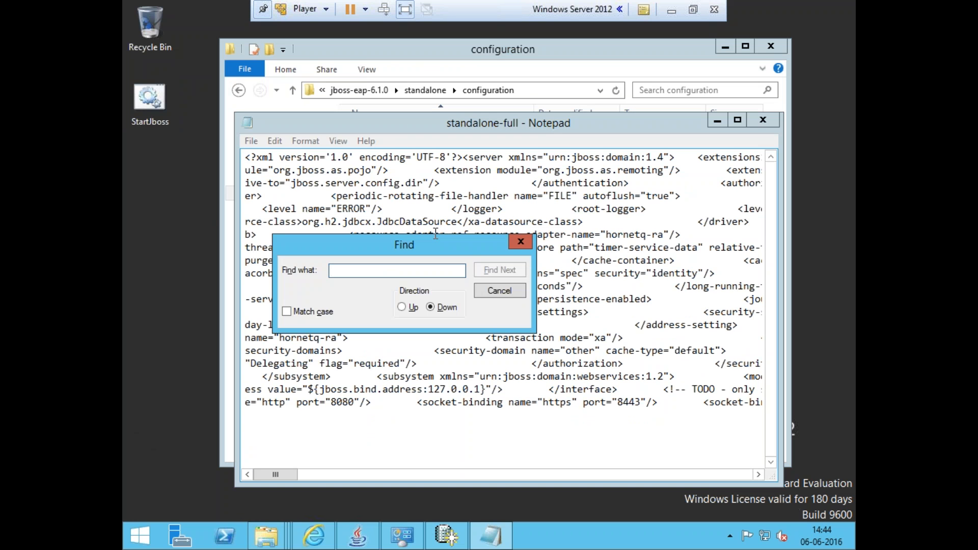
{"action": "type", "text": "a"}
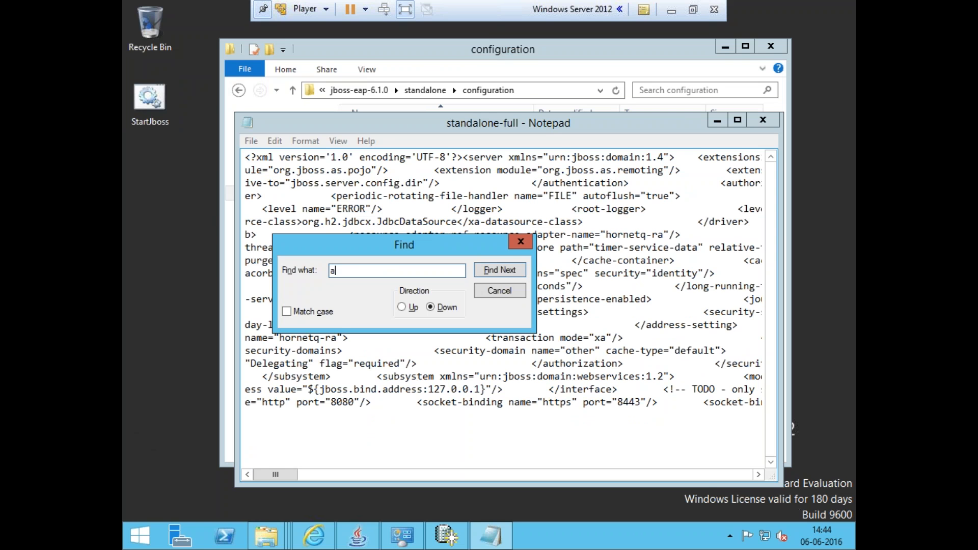
{"action": "type", "text": "pplicationrealm"}
{"action": "key", "text": "Return"}
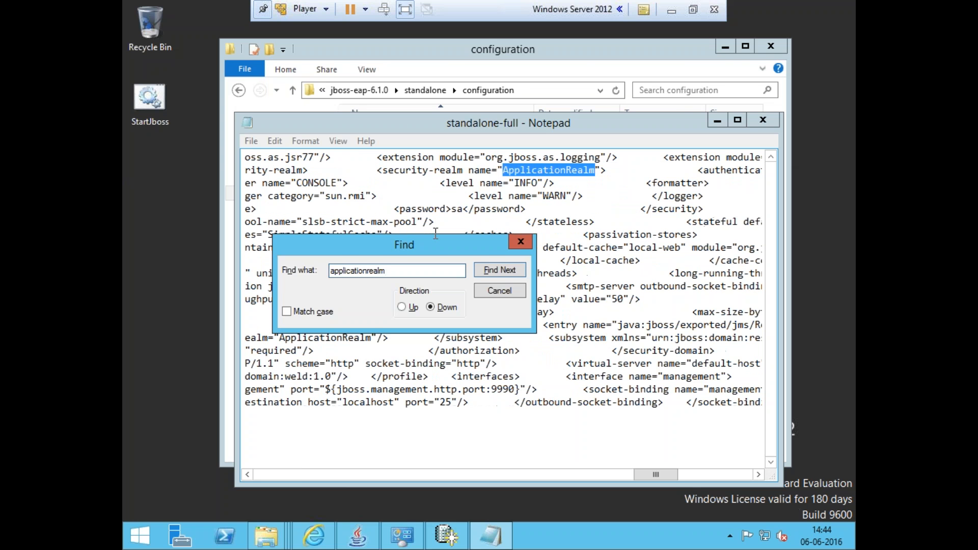
Make a backup copy of standalone-full in the configuration folder
{"action": "key", "text": "Escape"}
{"action": "left_click_drag", "start_coordinate": [411, 121], "coordinate": [406, 258]}
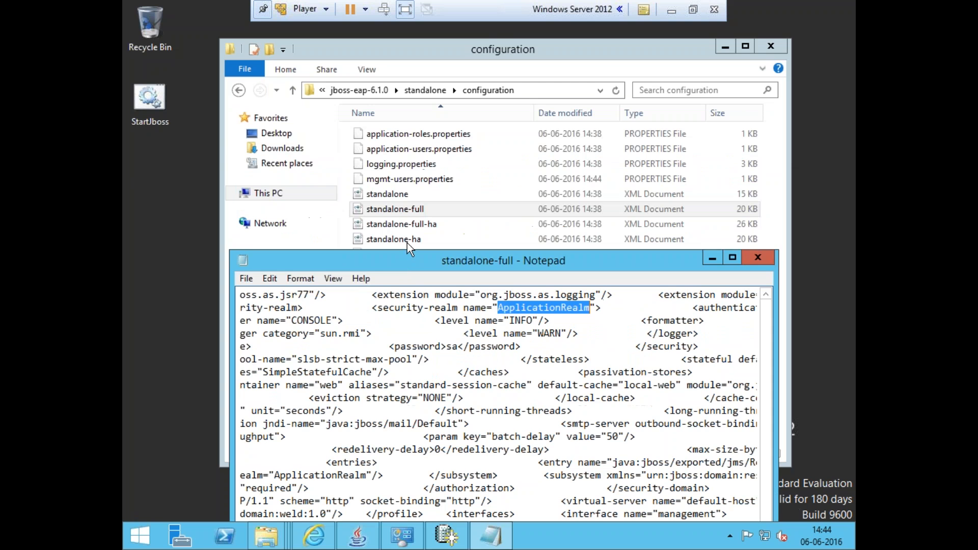
{"action": "left_click", "coordinate": [430, 209]}
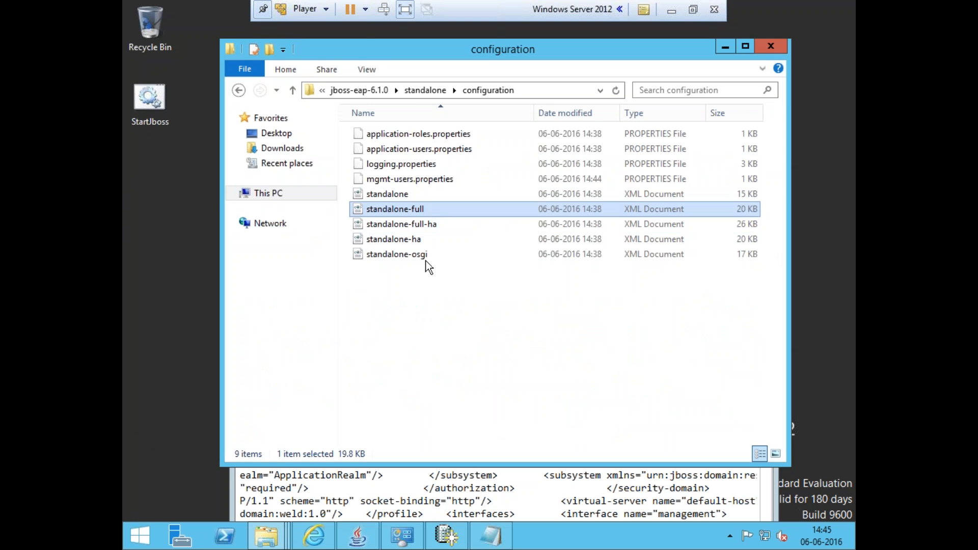
{"action": "key", "text": "ctrl+c"}
{"action": "key", "text": "ctrl+v"}
Find the next occurrence of applicationrealm in standalone-full, on the remoting connector
{"action": "left_click", "coordinate": [403, 482]}
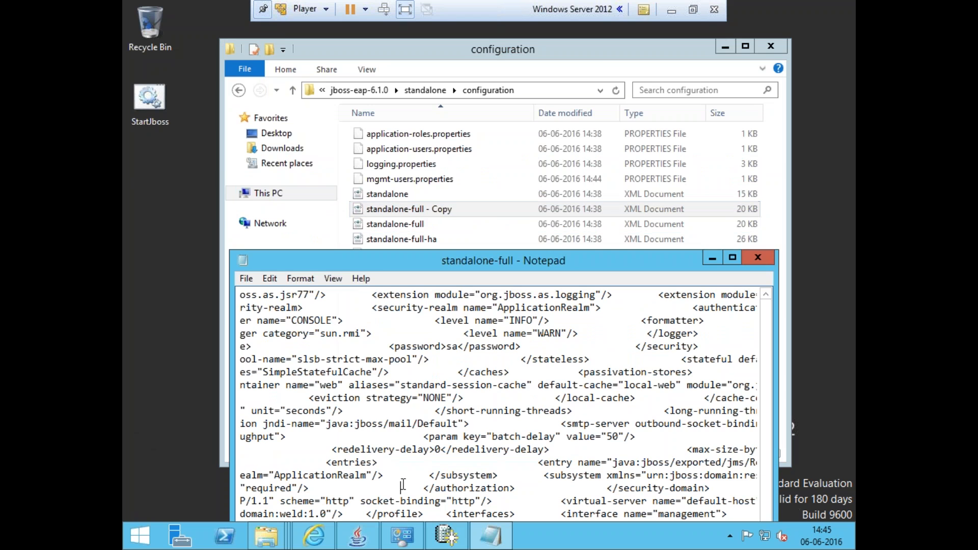
{"action": "left_click_drag", "start_coordinate": [398, 267], "coordinate": [415, 45]}
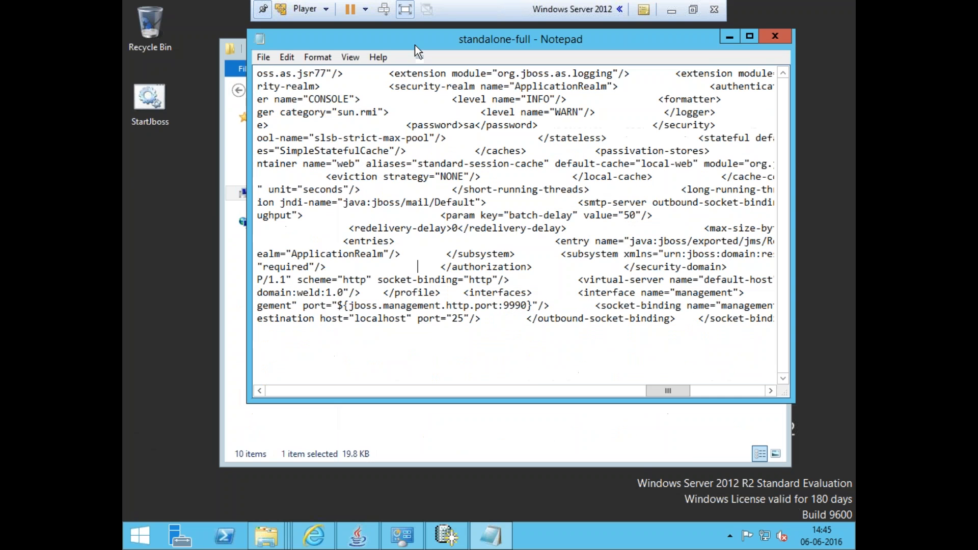
{"action": "key", "text": "ctrl+f"}
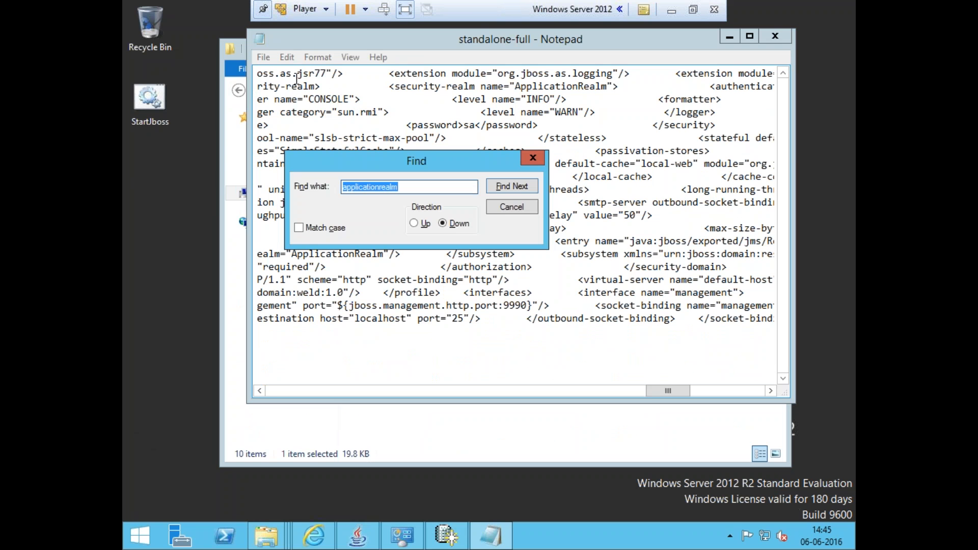
{"action": "key", "text": "Return"}
{"action": "key", "text": "Return"}
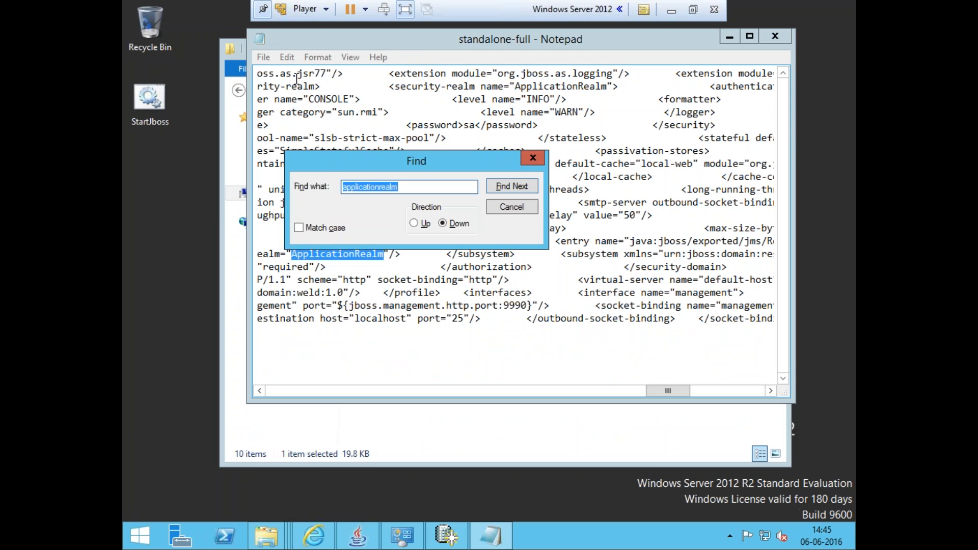
{"action": "left_click_drag", "start_coordinate": [659, 390], "coordinate": [636, 392]}
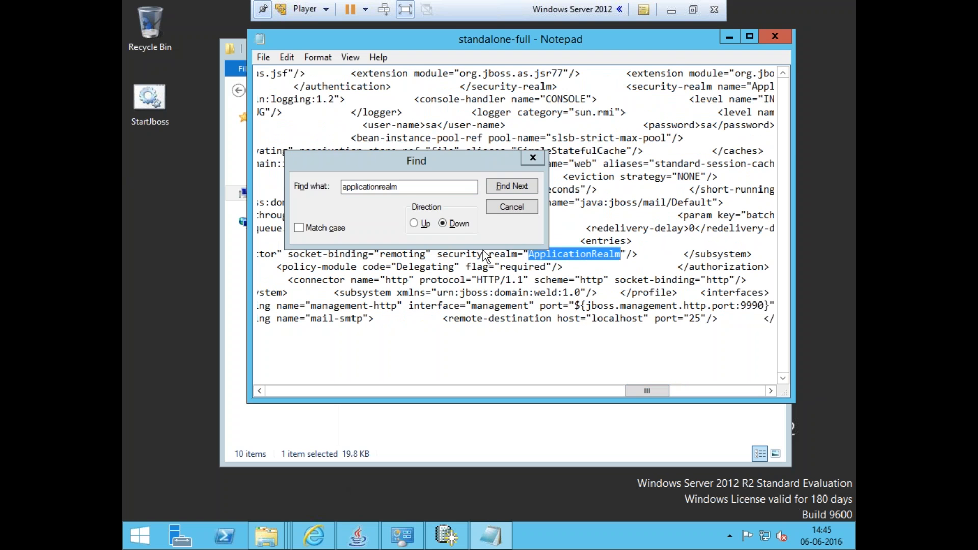
{"action": "left_click", "coordinate": [533, 161]}
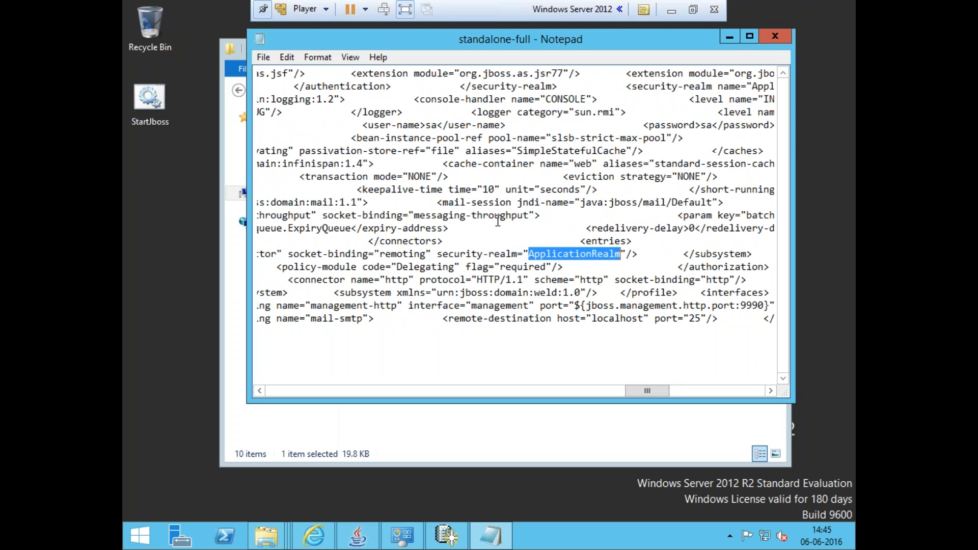
Delete the remoting connector's security-realm="ApplicationRealm" attribute, then save and close the file
{"action": "left_click", "coordinate": [432, 255]}
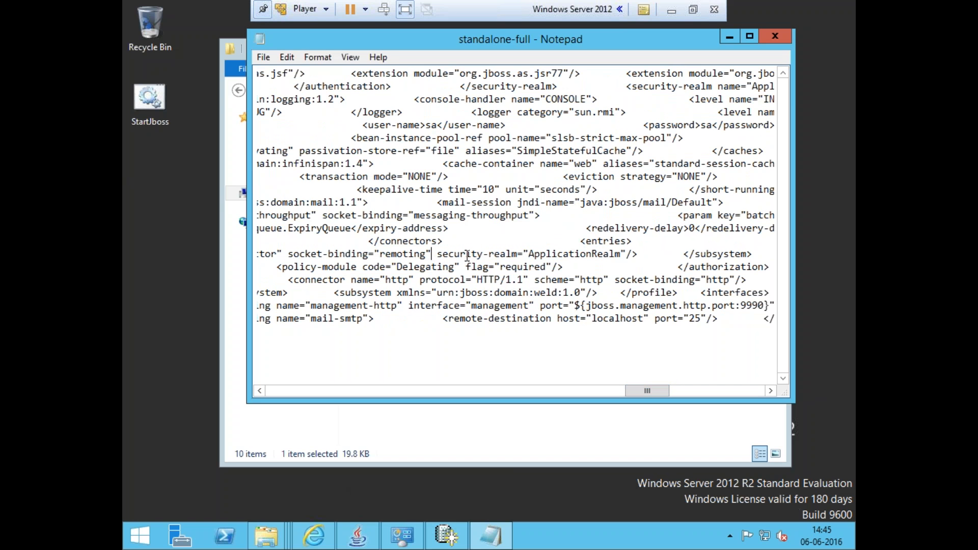
{"action": "left_click", "coordinate": [625, 253], "text": "shift"}
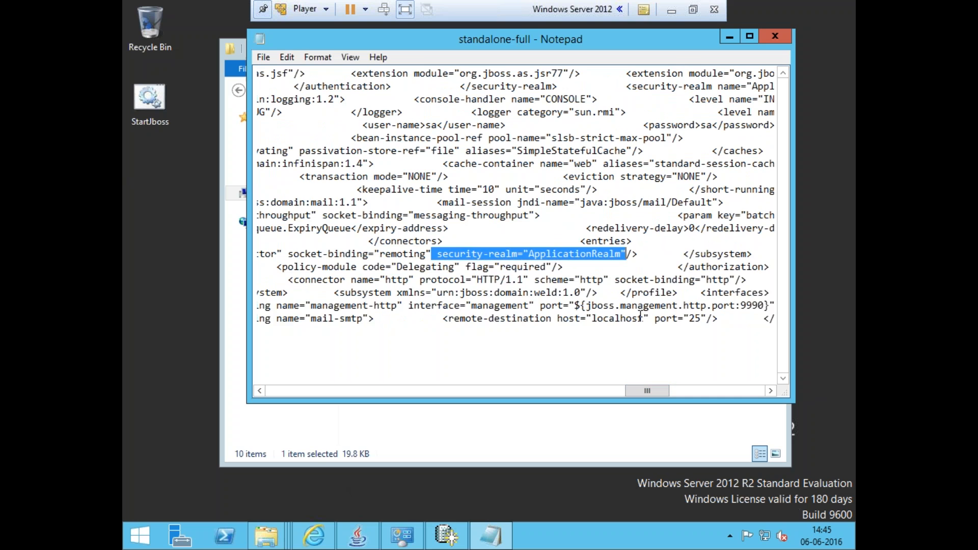
{"action": "key", "text": "Delete"}
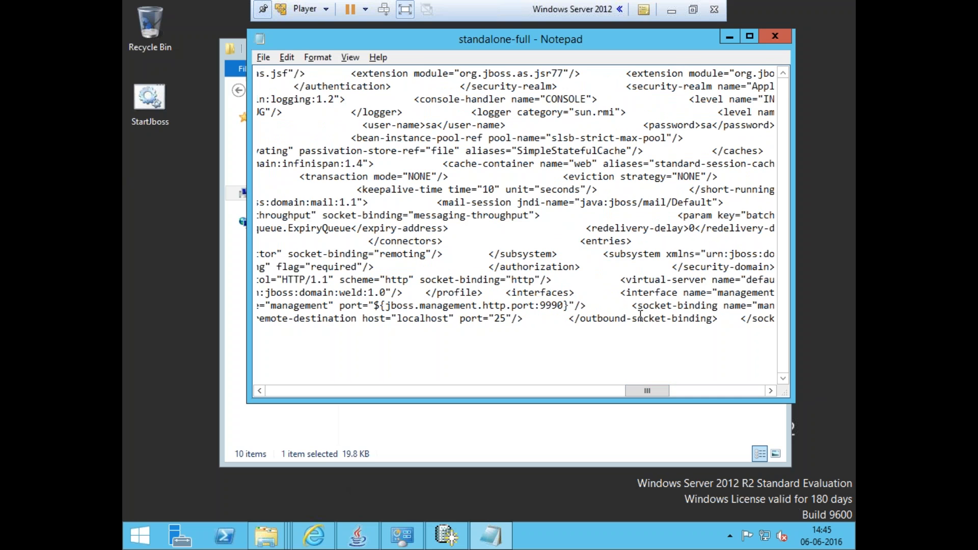
{"action": "key", "text": "ctrl+s"}
{"action": "key", "text": "alt+F4"}
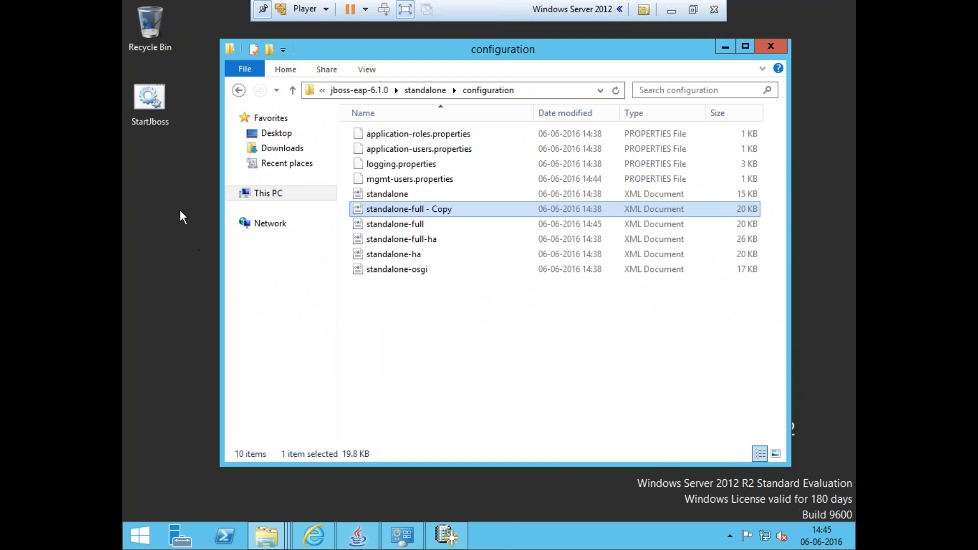
Review the StartJboss batch file in Notepad, close it, and run StartJboss to start the JBoss server
{"action": "left_click", "coordinate": [154, 115]}
{"action": "right_click", "coordinate": [155, 115]}
{"action": "left_click", "coordinate": [180, 136]}
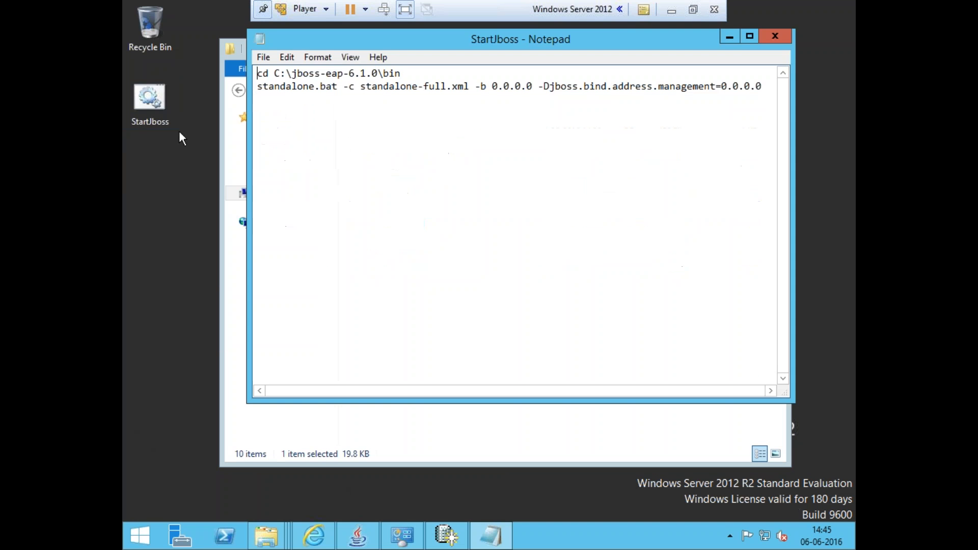
{"action": "left_click", "coordinate": [393, 149]}
{"action": "left_click", "coordinate": [774, 36]}
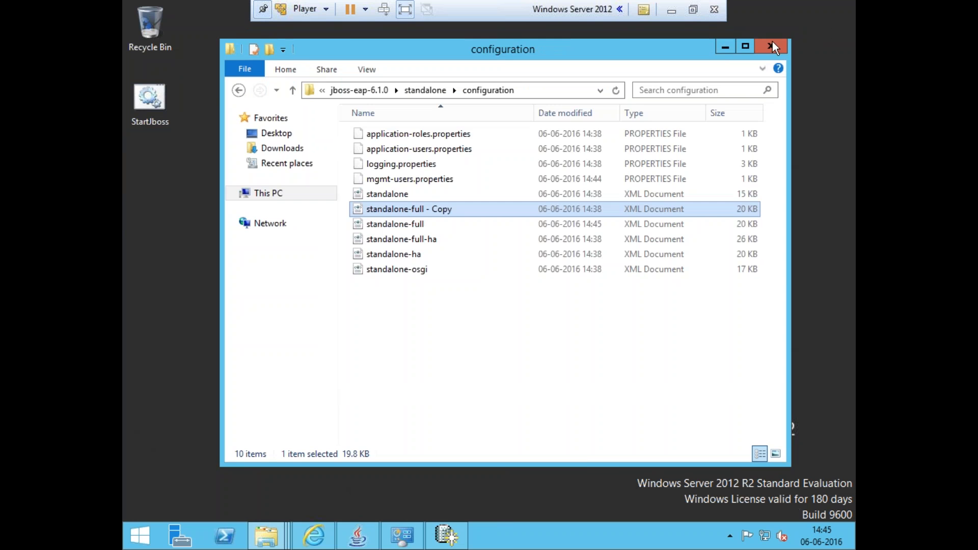
{"action": "left_click", "coordinate": [723, 41]}
{"action": "double_click", "coordinate": [146, 102]}
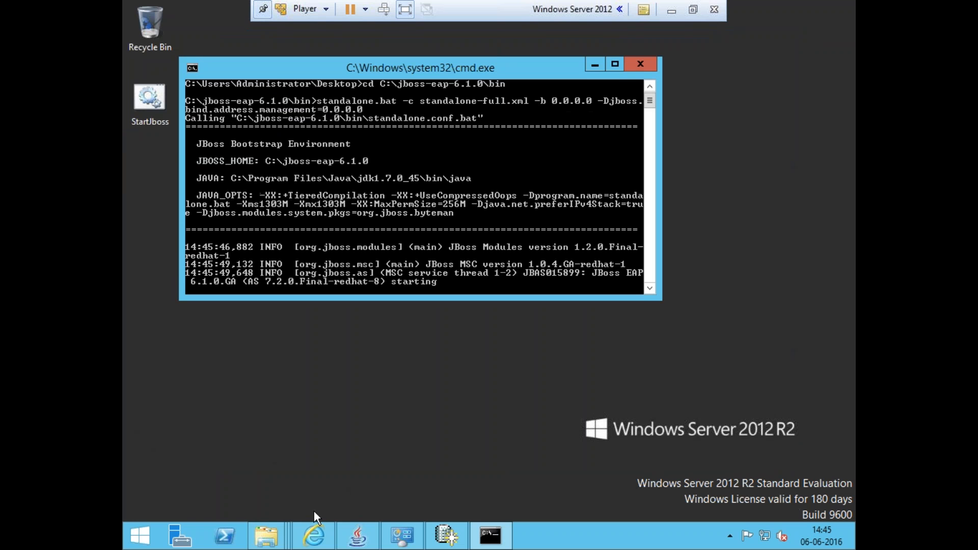
Open a new Internet Explorer tab and enlarge the JBoss console window to watch the startup
{"action": "left_click", "coordinate": [314, 533]}
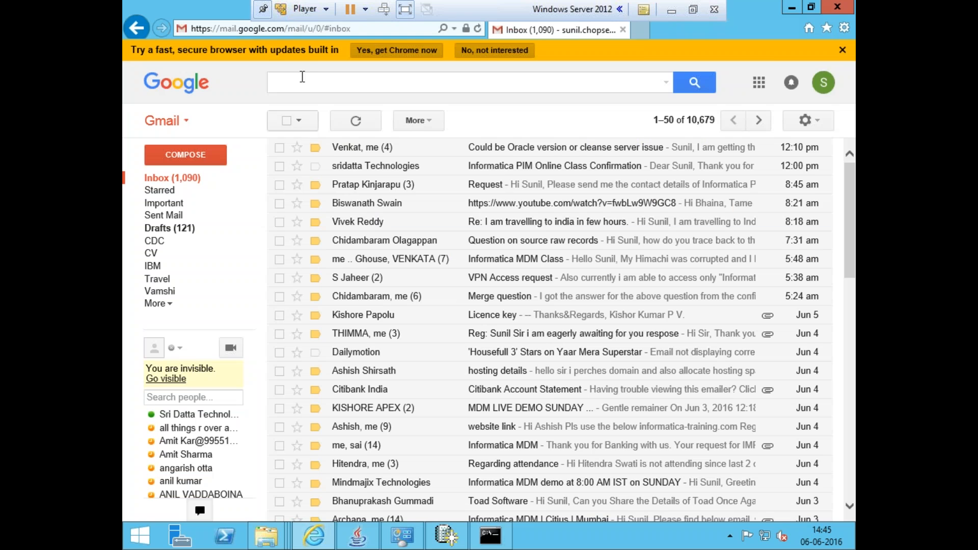
{"action": "key", "text": "ctrl+t"}
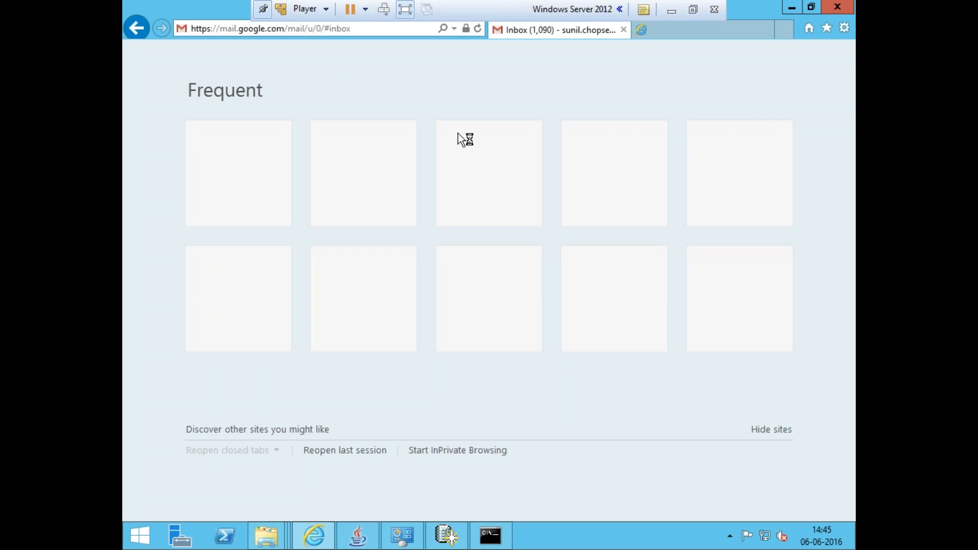
{"action": "left_click", "coordinate": [504, 542]}
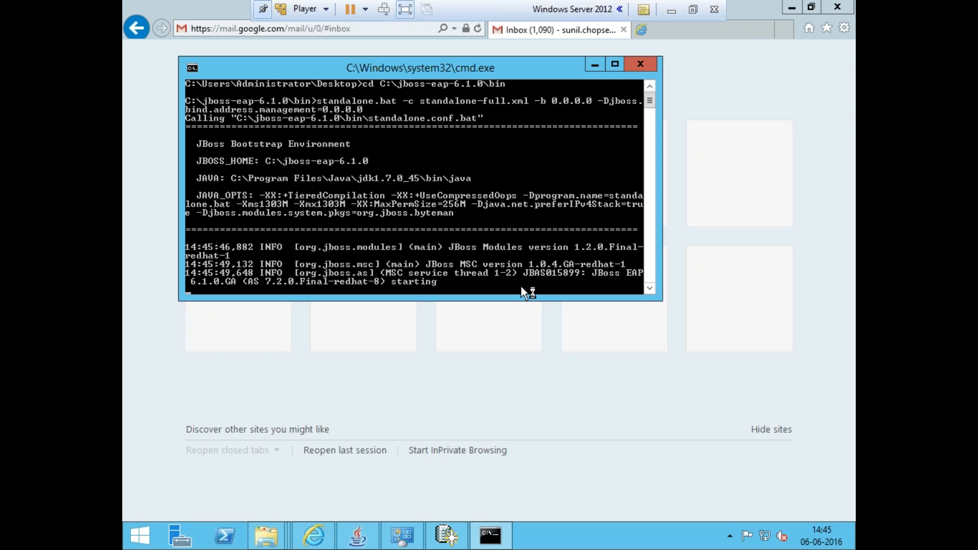
{"action": "left_click_drag", "start_coordinate": [518, 298], "coordinate": [519, 394]}
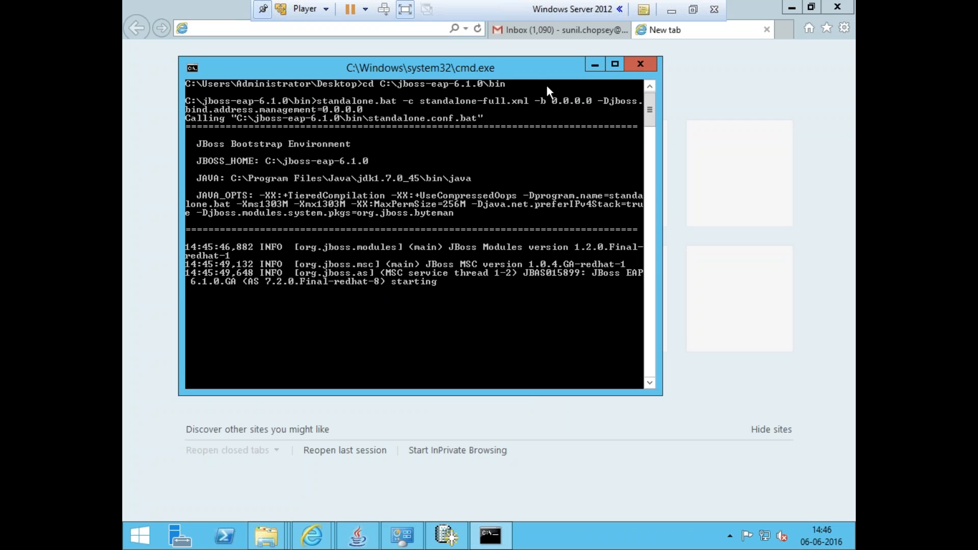
{"action": "left_click_drag", "start_coordinate": [531, 72], "coordinate": [612, 117]}
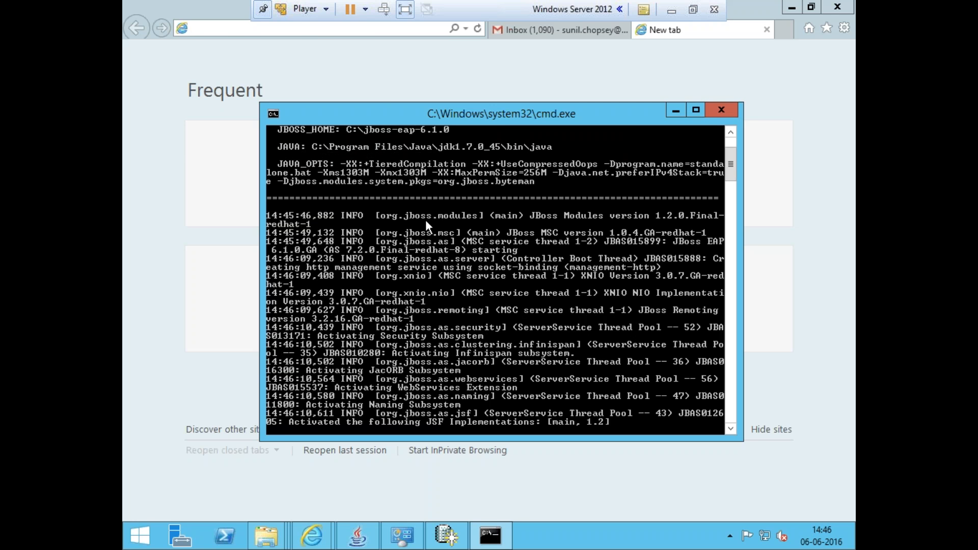
{"action": "left_click", "coordinate": [318, 32]}
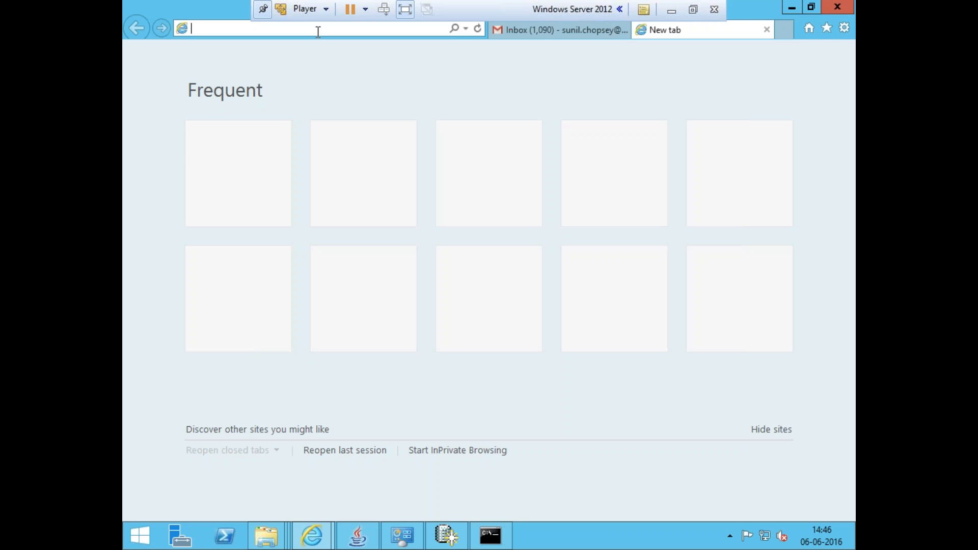
{"action": "type", "text": "http://"}
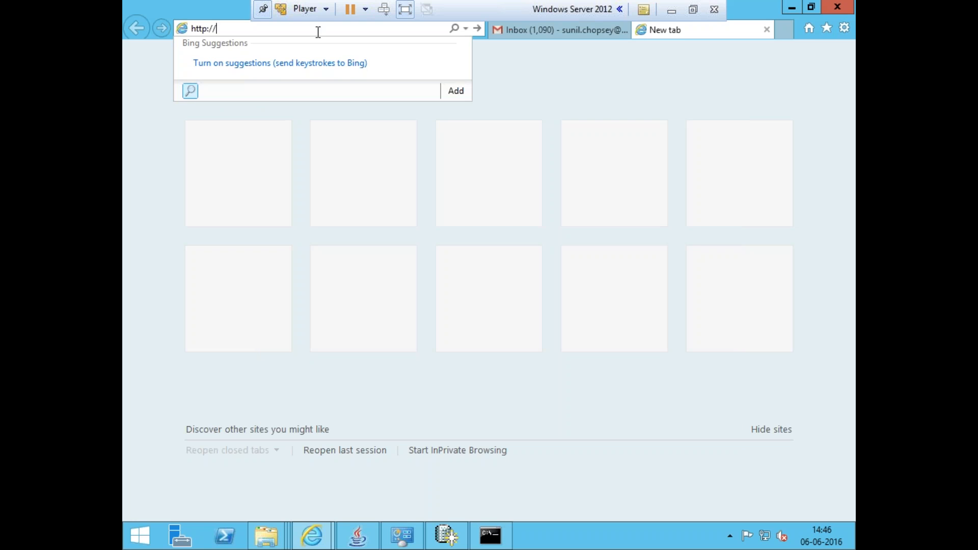
{"action": "type", "text": "localhost:9990/console"}
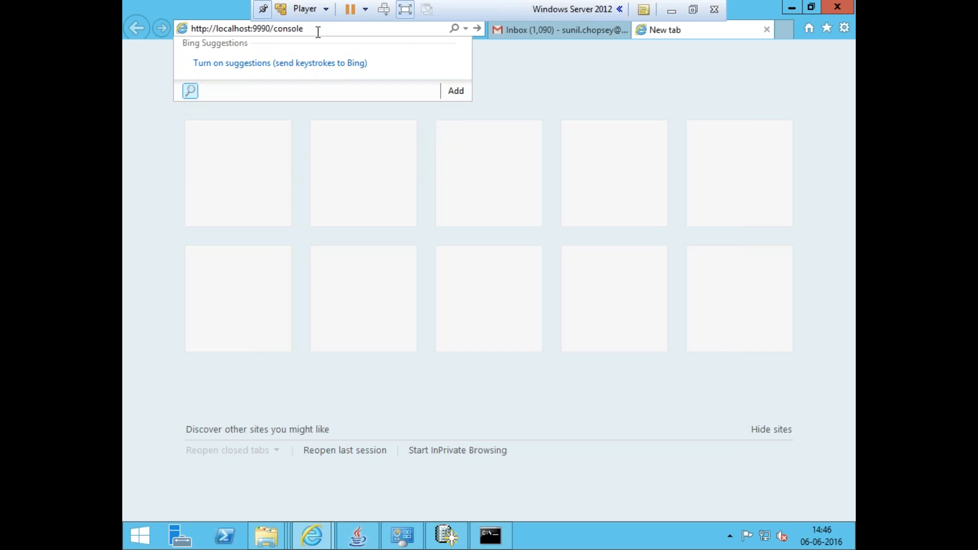
{"action": "key", "text": "Return"}
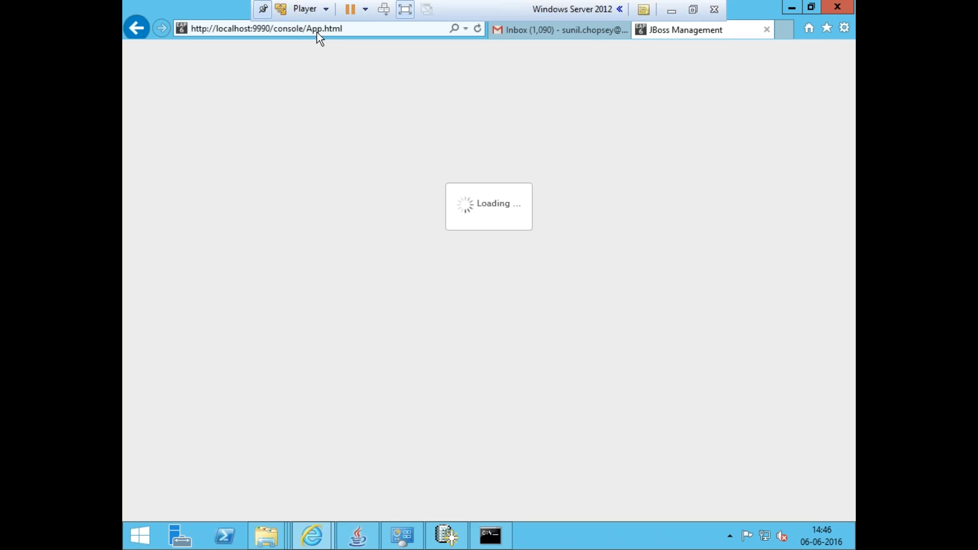
{"action": "left_click", "coordinate": [497, 544]}
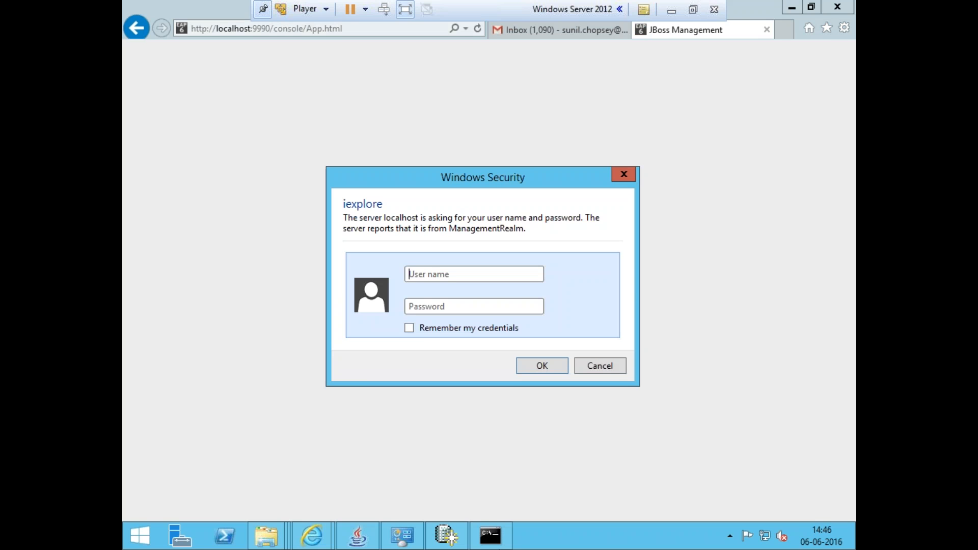
Log in to the JBoss management console as admin with the management user's password
{"action": "left_click", "coordinate": [439, 275]}
{"action": "type", "text": "admin"}
{"action": "key", "text": "Tab"}
{"action": "type", "text": "•••••••••"}
{"action": "left_click", "coordinate": [537, 372]}
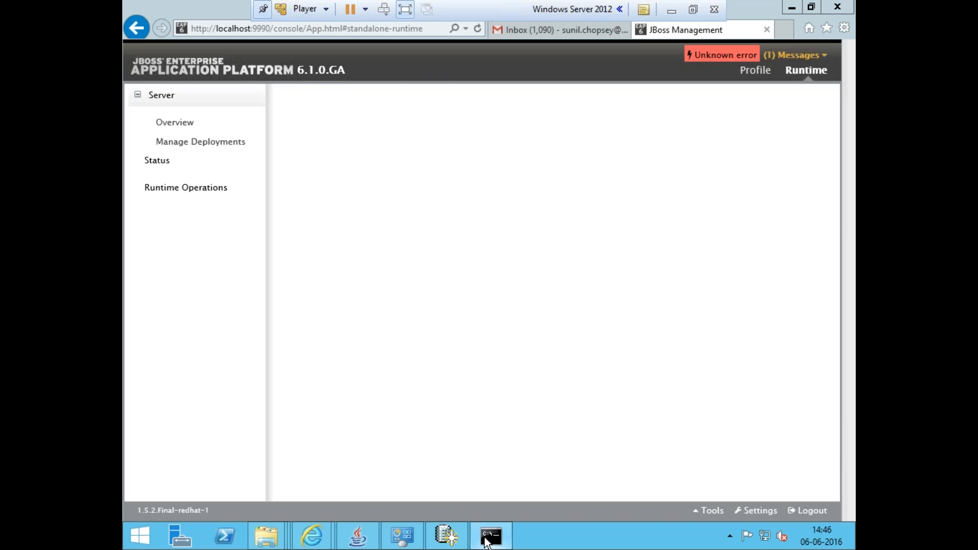
Check the JBoss server window, then browse the console's Manage Deployments and server Overview pages
{"action": "left_click", "coordinate": [486, 540]}
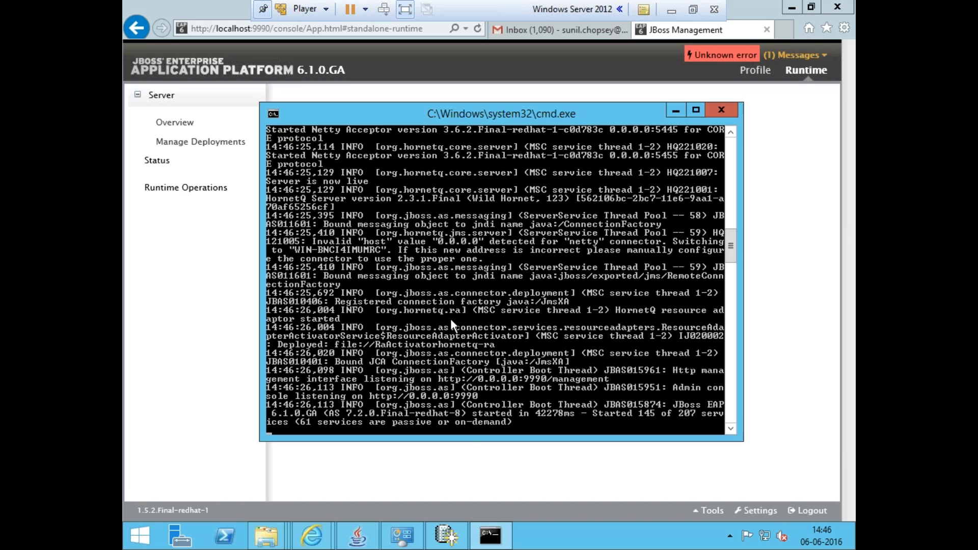
{"action": "left_click", "coordinate": [478, 452]}
{"action": "left_click", "coordinate": [189, 146]}
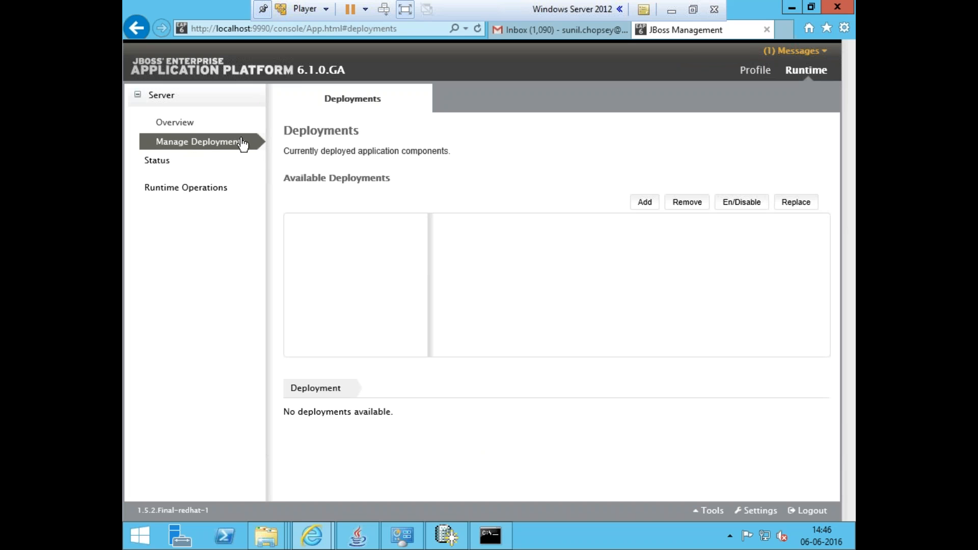
{"action": "left_click", "coordinate": [193, 125]}
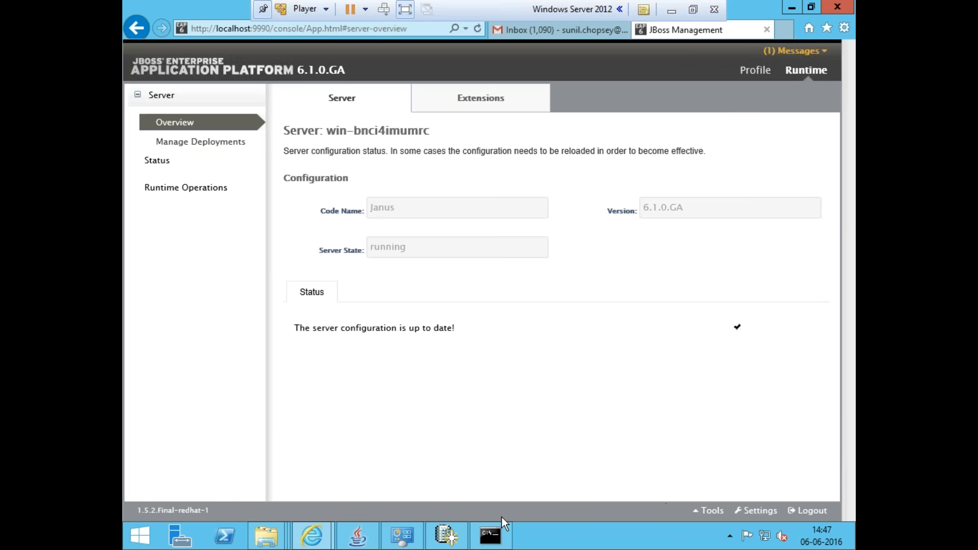
Scroll through the JBoss server log and check the Oracle database creation progress
{"action": "left_click", "coordinate": [497, 540]}
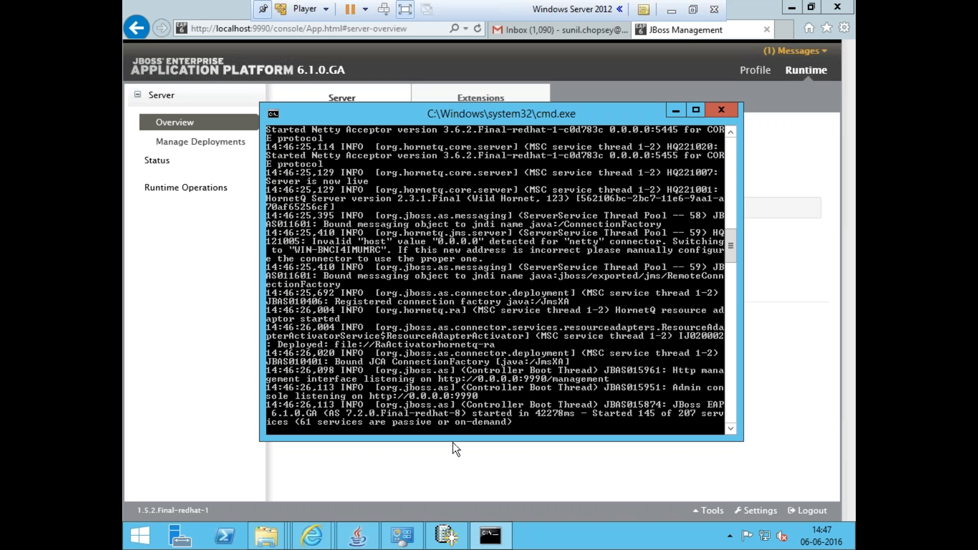
{"action": "left_click_drag", "start_coordinate": [518, 440], "coordinate": [518, 474]}
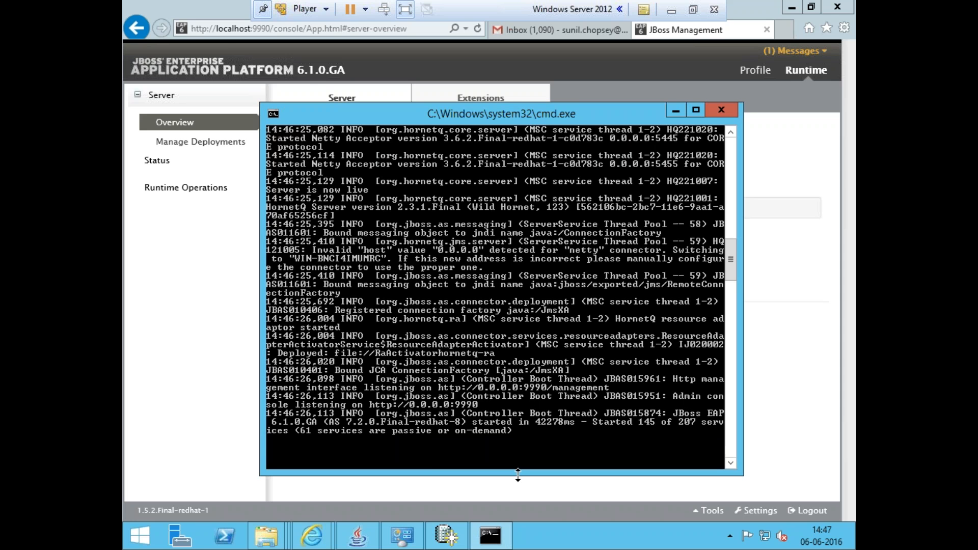
{"action": "left_click", "coordinate": [438, 533]}
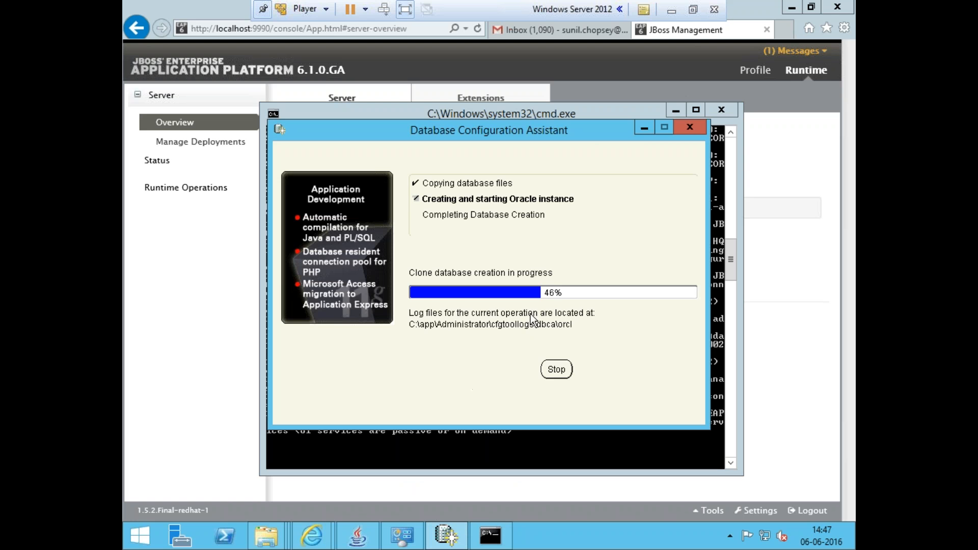
{"action": "left_click", "coordinate": [643, 129]}
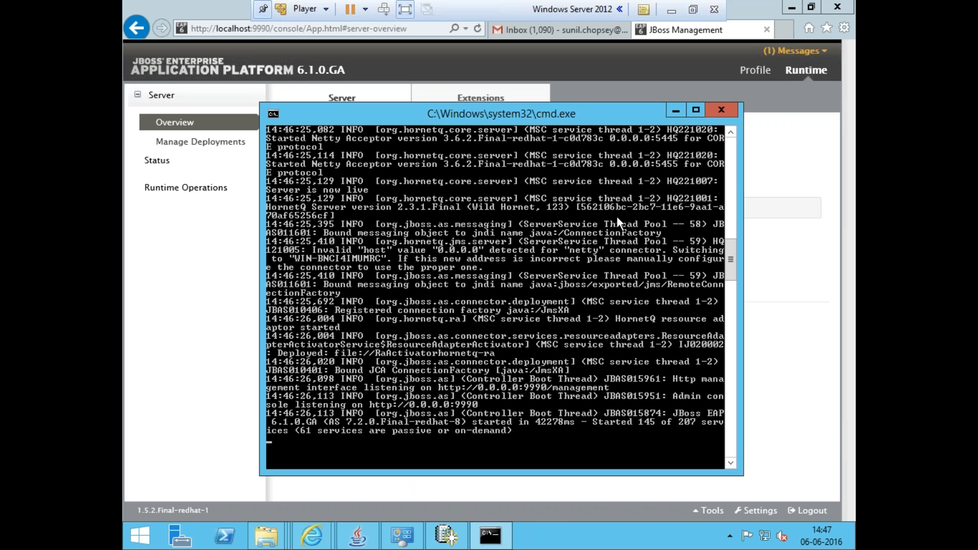
Reload the management console page and select Runtime Operations
{"action": "left_click", "coordinate": [790, 255]}
{"action": "left_click", "coordinate": [392, 29]}
{"action": "key", "text": "Return"}
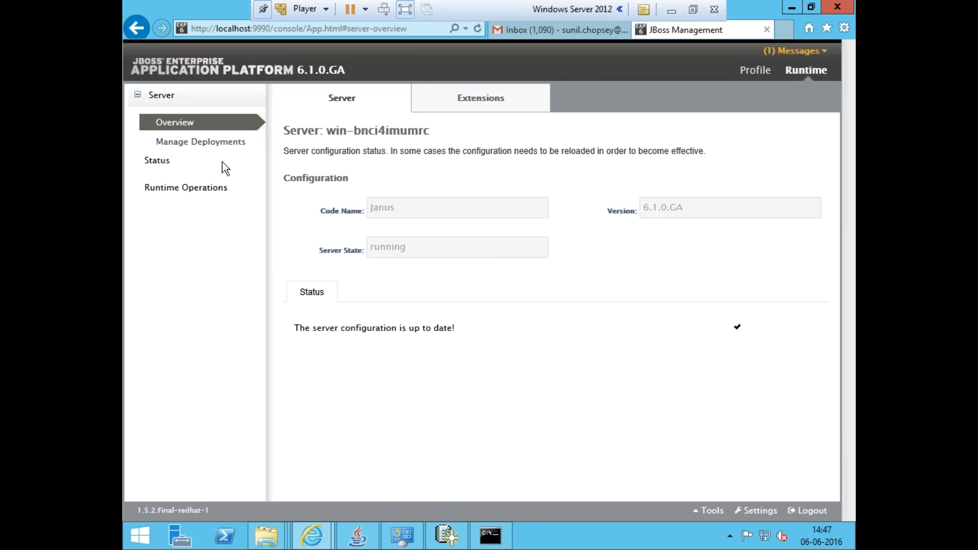
{"action": "left_click", "coordinate": [214, 187]}
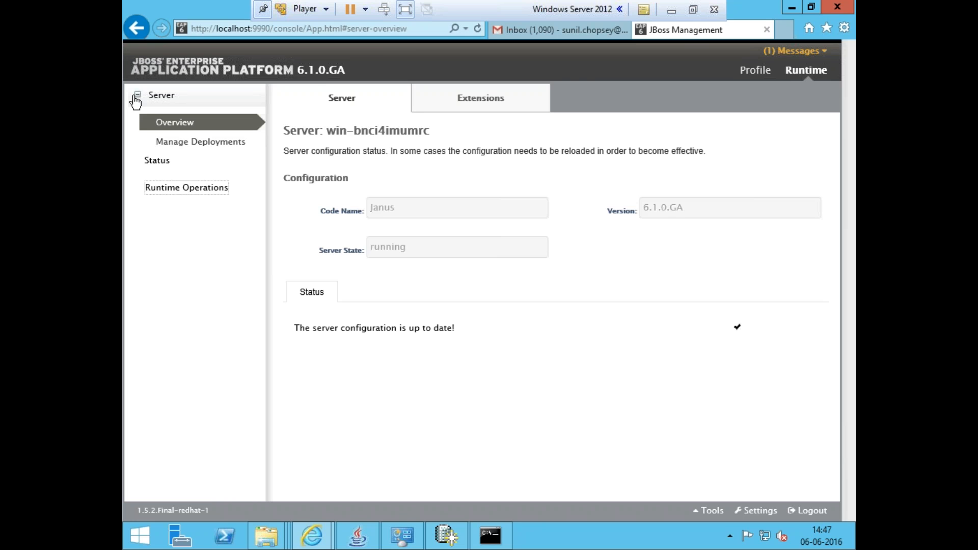
{"action": "left_click", "coordinate": [489, 539]}
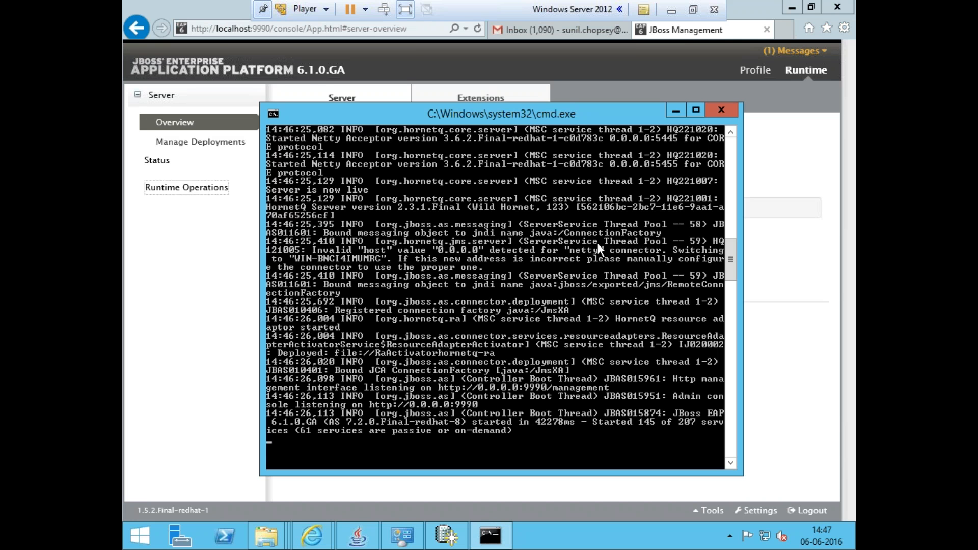
{"action": "left_click", "coordinate": [671, 10]}
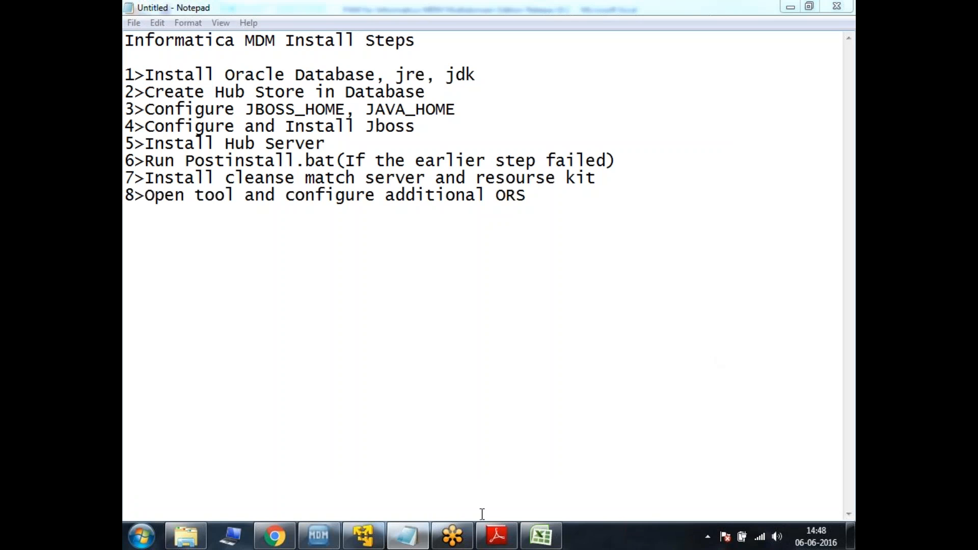
{"action": "left_click", "coordinate": [363, 534]}
Reload the console from its address and open the JMS Destinations status page under Subsystems
{"action": "left_click", "coordinate": [285, 29]}
{"action": "left_click", "coordinate": [298, 29]}
{"action": "left_click_drag", "start_coordinate": [309, 29], "coordinate": [428, 30]}
{"action": "key", "text": "BackSpace"}
{"action": "key", "text": "Return"}
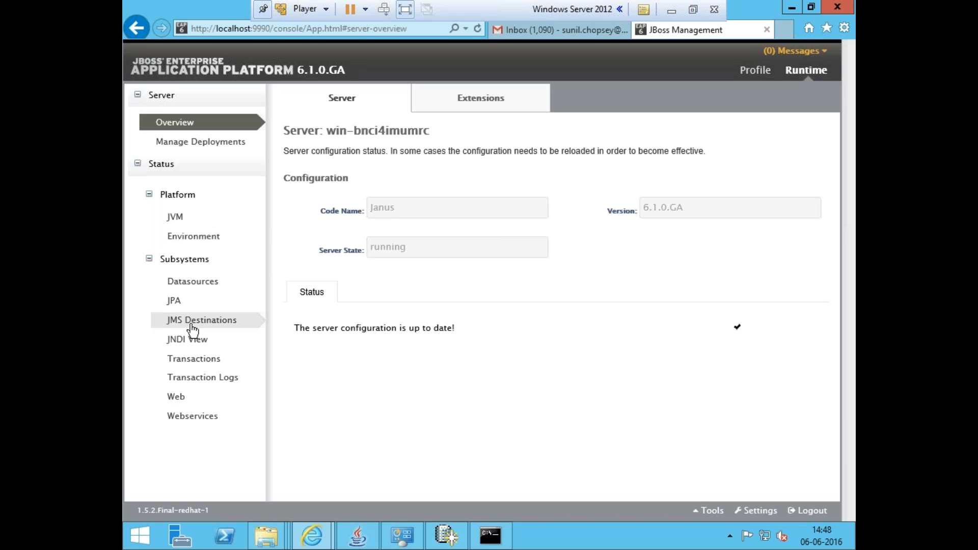
{"action": "left_click", "coordinate": [224, 304]}
{"action": "left_click", "coordinate": [226, 321]}
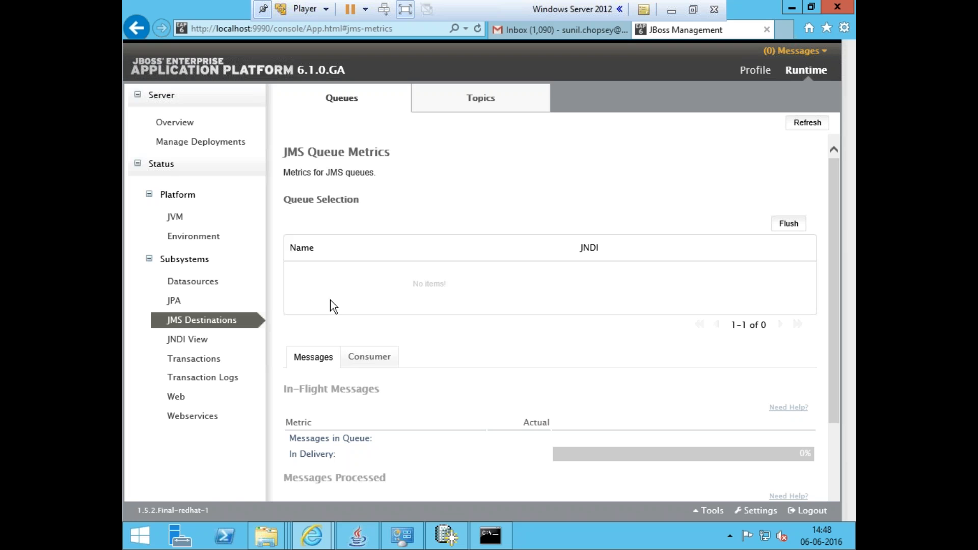
{"action": "left_click", "coordinate": [444, 534]}
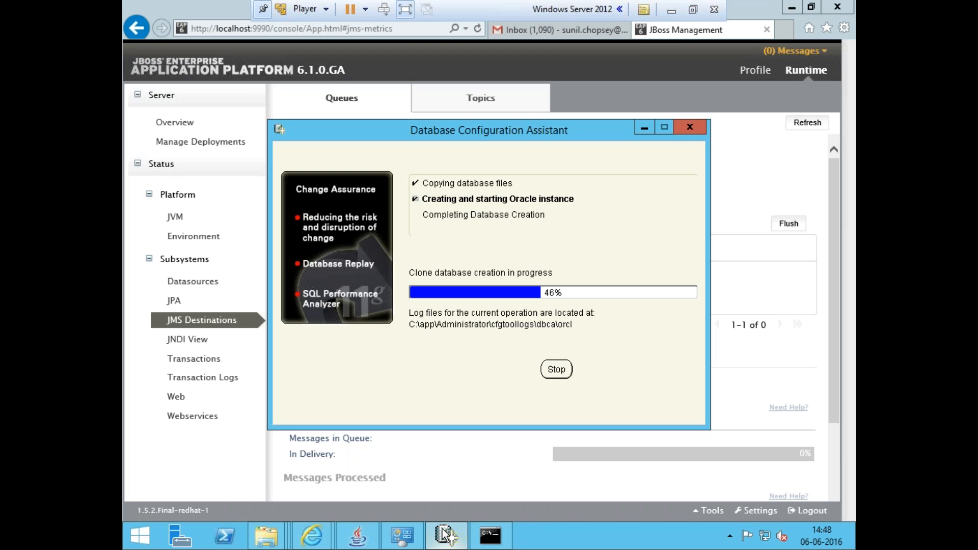
{"action": "left_click", "coordinate": [445, 534]}
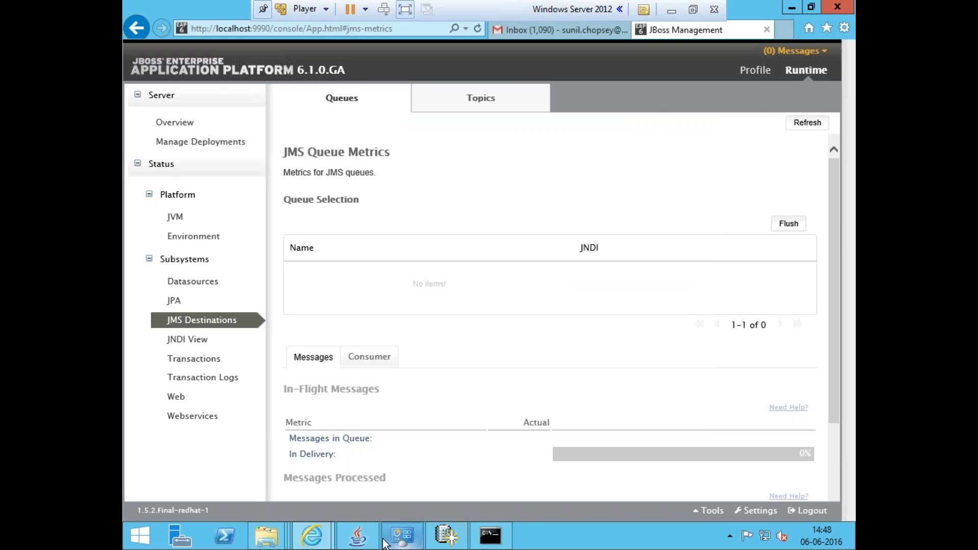
{"action": "left_click", "coordinate": [402, 538]}
{"action": "left_click", "coordinate": [358, 535]}
{"action": "left_click", "coordinate": [669, 12]}
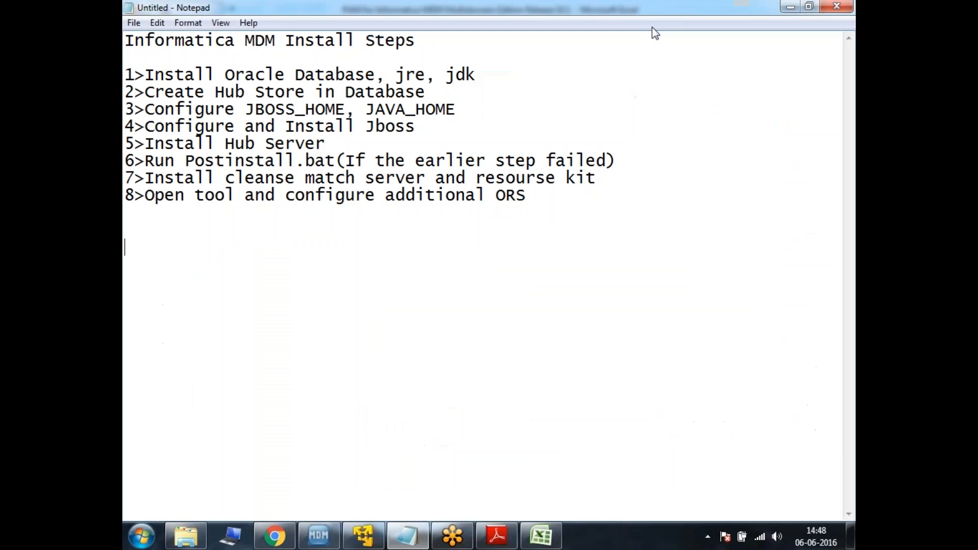
Reorder the install step list so Configure and Install Jboss is step 2 and Create Hub Store in Database is step 4
{"action": "left_click_drag", "start_coordinate": [145, 75], "coordinate": [476, 75]}
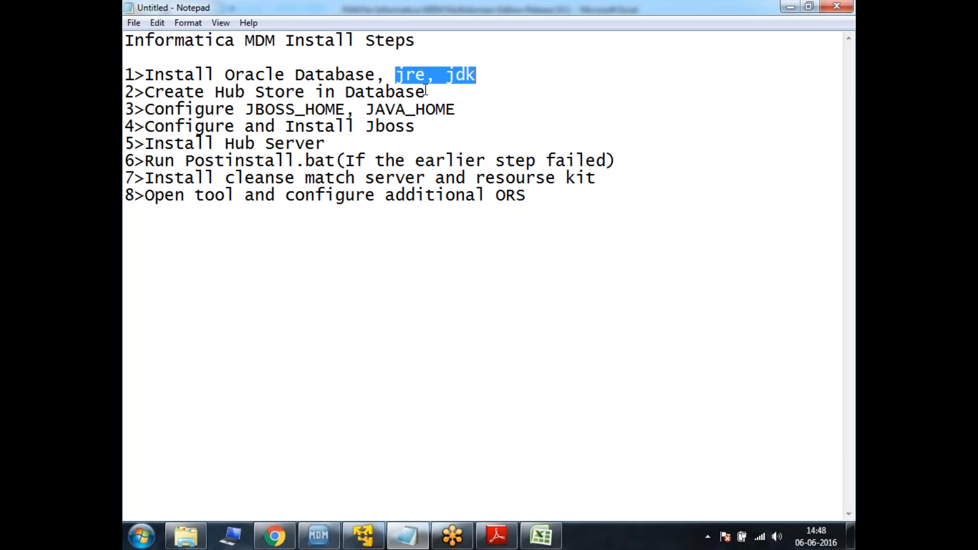
{"action": "left_click_drag", "start_coordinate": [416, 127], "coordinate": [146, 130]}
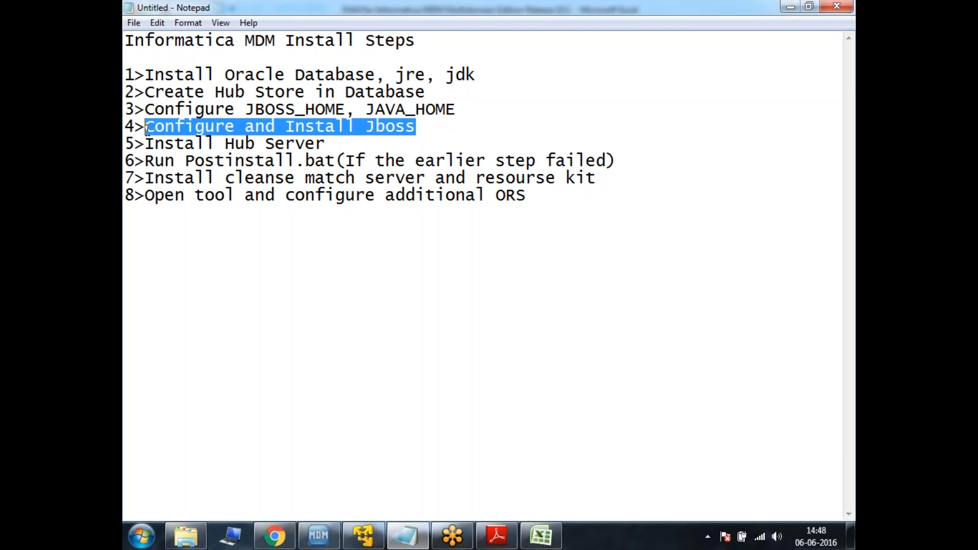
{"action": "key", "text": "ctrl+x"}
{"action": "left_click", "coordinate": [145, 93]}
{"action": "key", "text": "Return"}
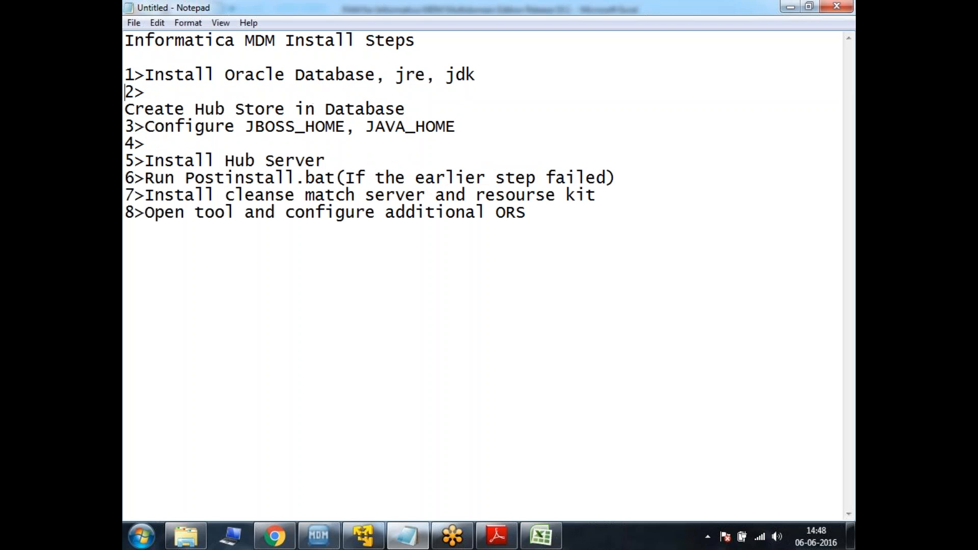
{"action": "key", "text": "End"}
{"action": "key", "text": "ctrl+v"}
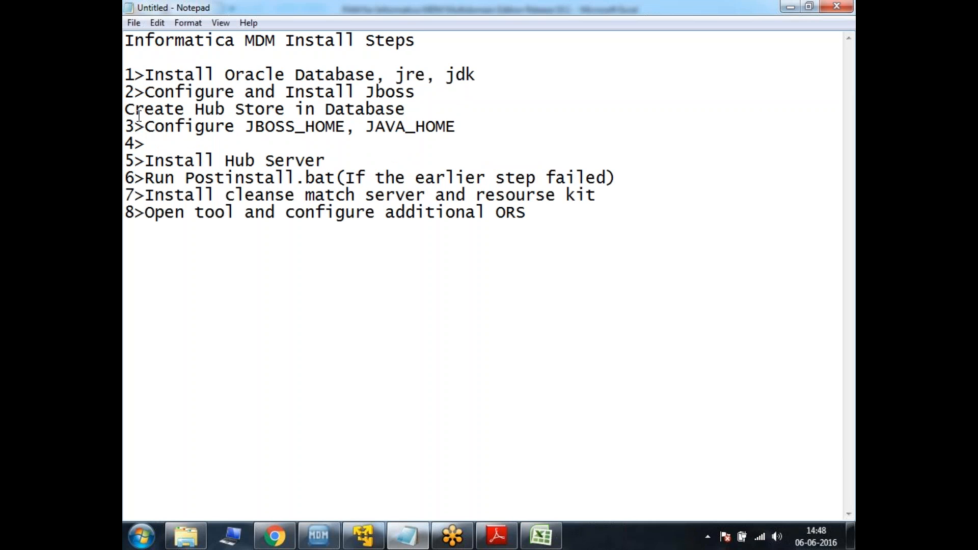
{"action": "left_click_drag", "start_coordinate": [148, 128], "coordinate": [469, 120]}
{"action": "key", "text": "ctrl+x"}
{"action": "left_click", "coordinate": [452, 109]}
{"action": "key", "text": "ctrl+v"}
{"action": "left_click_drag", "start_coordinate": [414, 109], "coordinate": [125, 110]}
{"action": "key", "text": "Delete"}
{"action": "left_click", "coordinate": [173, 143]}
{"action": "key", "text": "ctrl+v"}
{"action": "left_click_drag", "start_coordinate": [150, 126], "coordinate": [129, 123]}
{"action": "key", "text": "ctrl+v"}
{"action": "left_click", "coordinate": [131, 126]}
{"action": "key", "text": "BackSpace"}
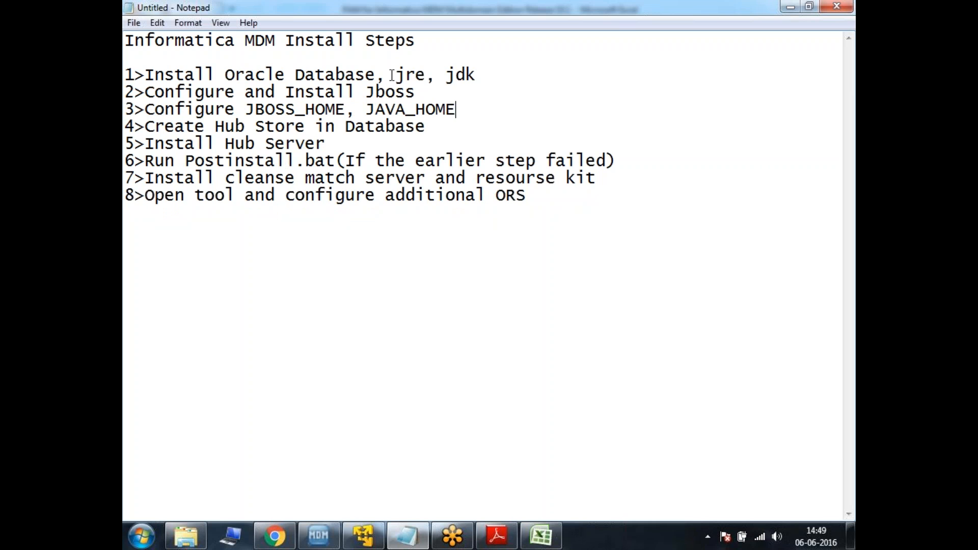
Review the Oracle Database, Jboss and JAVA_HOME items in the reordered step list
{"action": "left_click_drag", "start_coordinate": [438, 92], "coordinate": [215, 94]}
{"action": "left_click_drag", "start_coordinate": [458, 109], "coordinate": [365, 109]}
{"action": "left_click", "coordinate": [462, 80]}
{"action": "left_click_drag", "start_coordinate": [225, 75], "coordinate": [377, 73]}
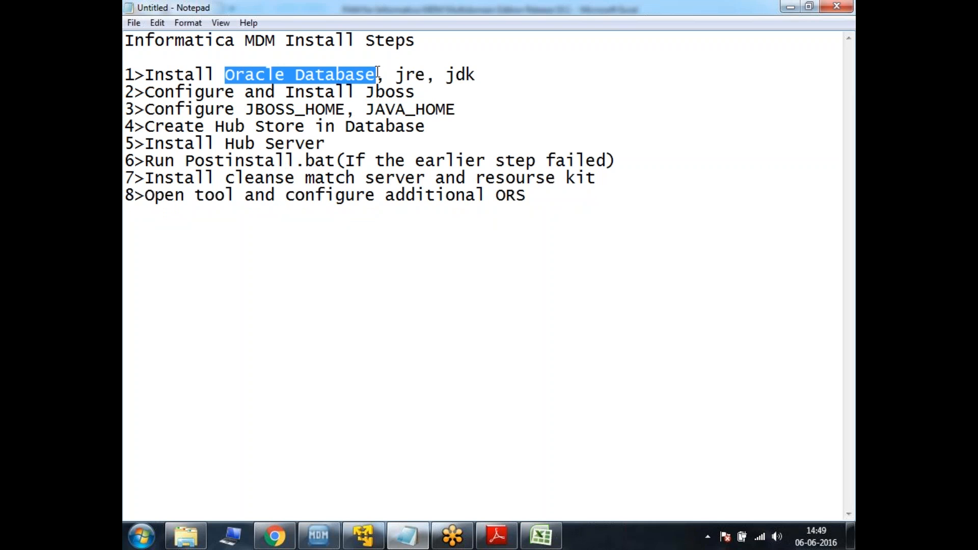
{"action": "left_click", "coordinate": [431, 126]}
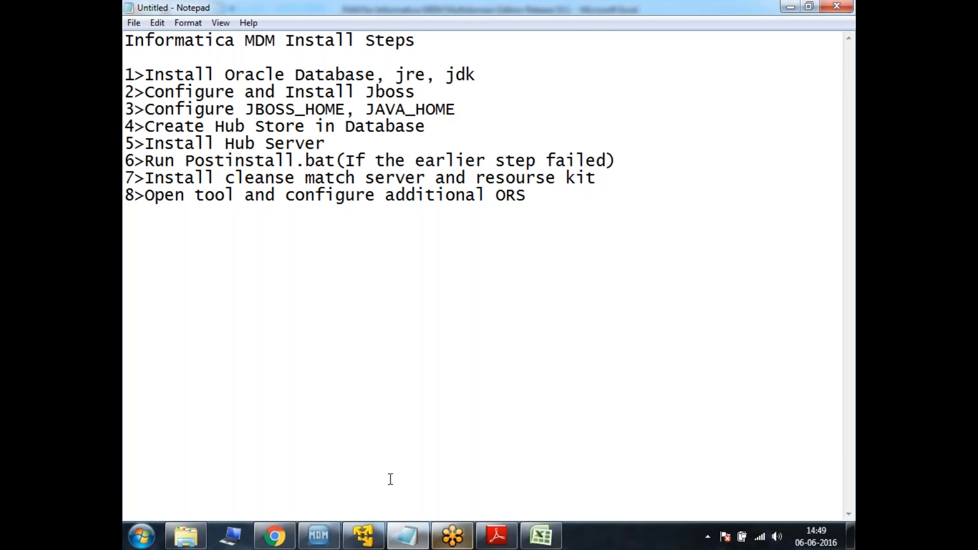
Check the database creation progress and review the Create Hub Store step in the list
{"action": "left_click", "coordinate": [363, 534]}
{"action": "left_click", "coordinate": [447, 539]}
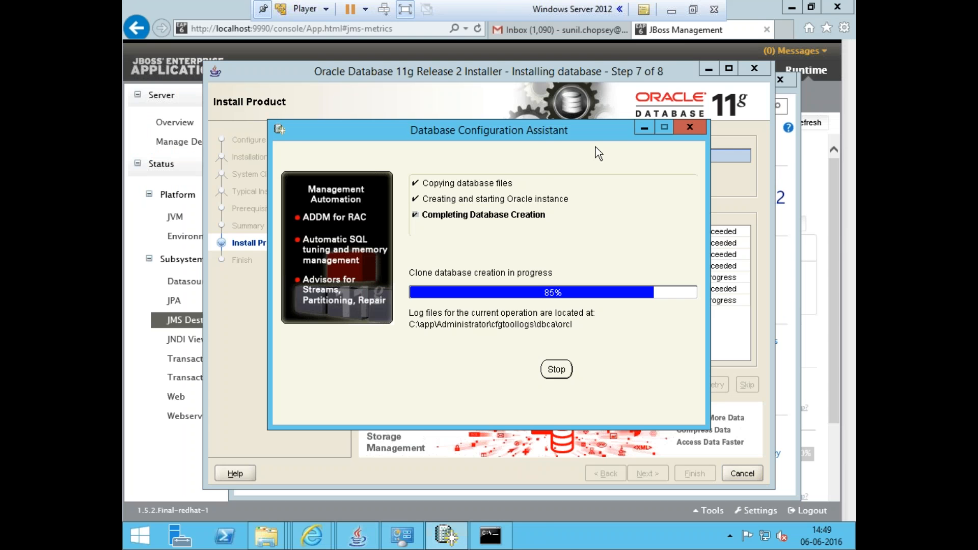
{"action": "left_click", "coordinate": [671, 10]}
{"action": "left_click", "coordinate": [437, 222]}
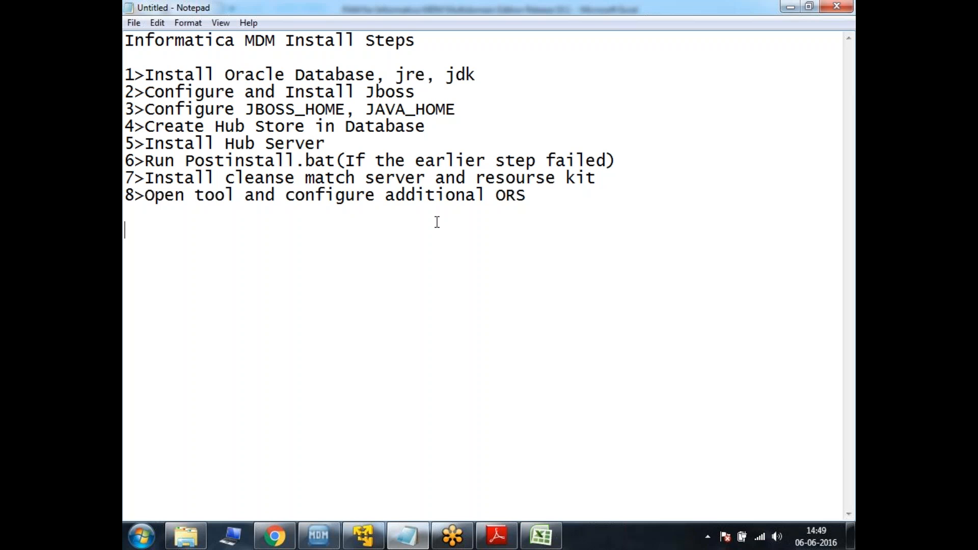
{"action": "left_click_drag", "start_coordinate": [215, 126], "coordinate": [326, 136]}
{"action": "left_click", "coordinate": [358, 141]}
{"action": "left_click", "coordinate": [357, 540]}
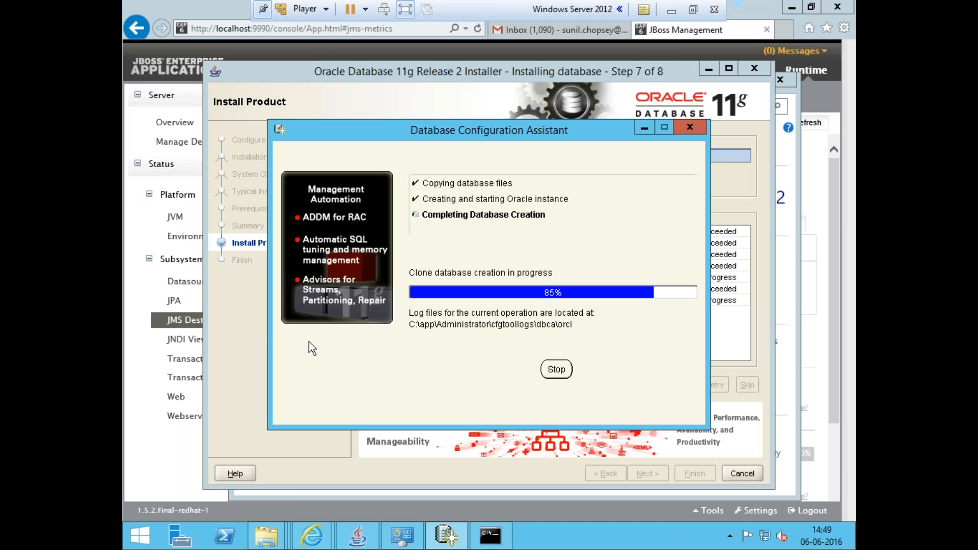
Browse to the Informatica MDM 10.1 database folder under Informatica_MDM_10.1GA_DATABASE_FILES and view its full path
{"action": "left_click", "coordinate": [265, 535]}
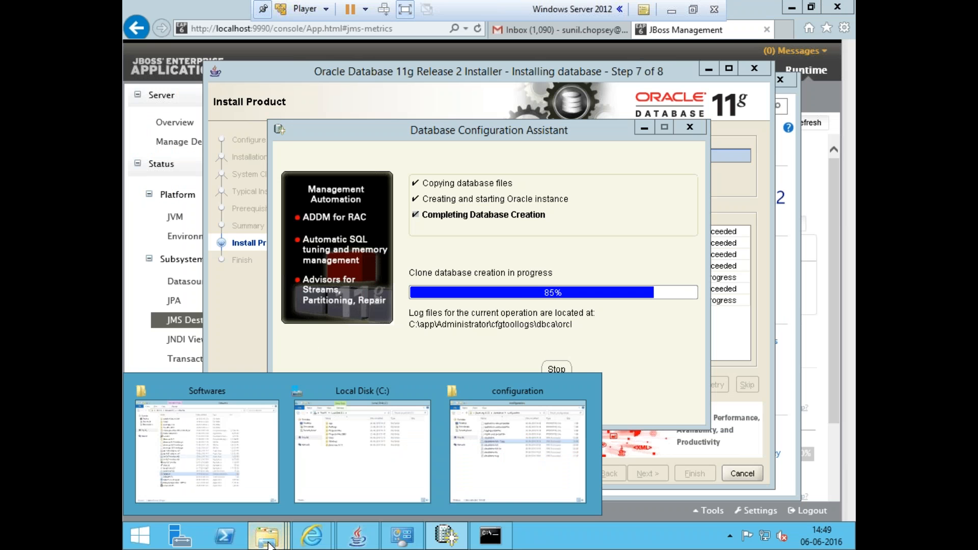
{"action": "left_click", "coordinate": [246, 464]}
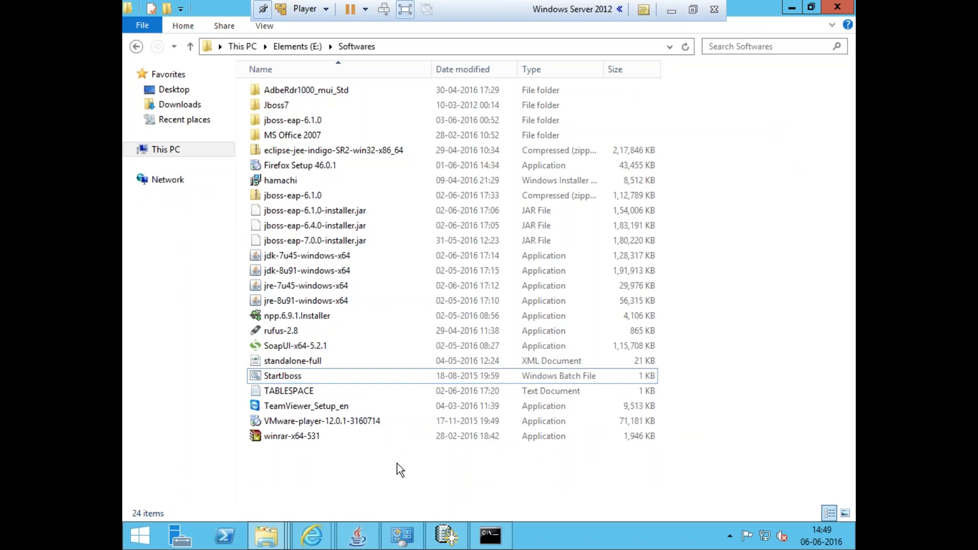
{"action": "key", "text": "BackSpace"}
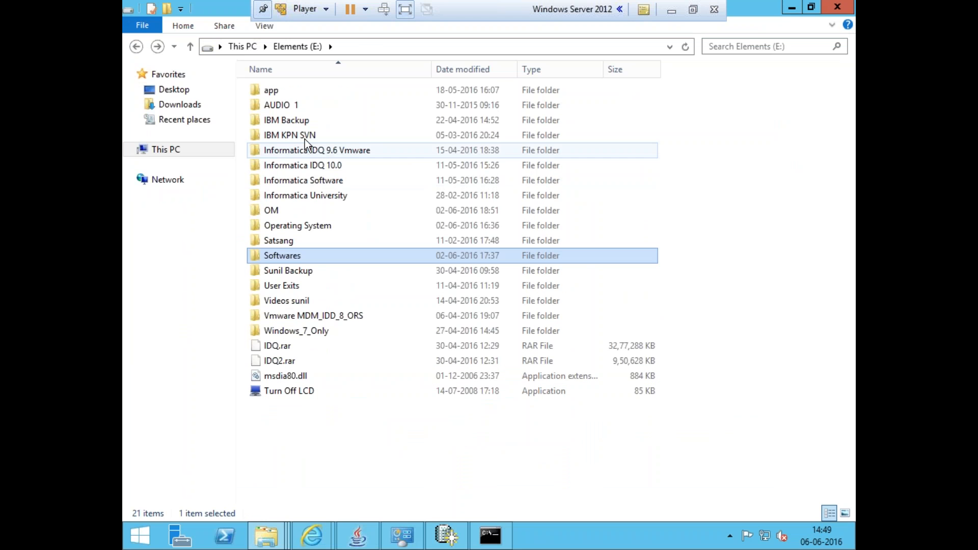
{"action": "double_click", "coordinate": [301, 181]}
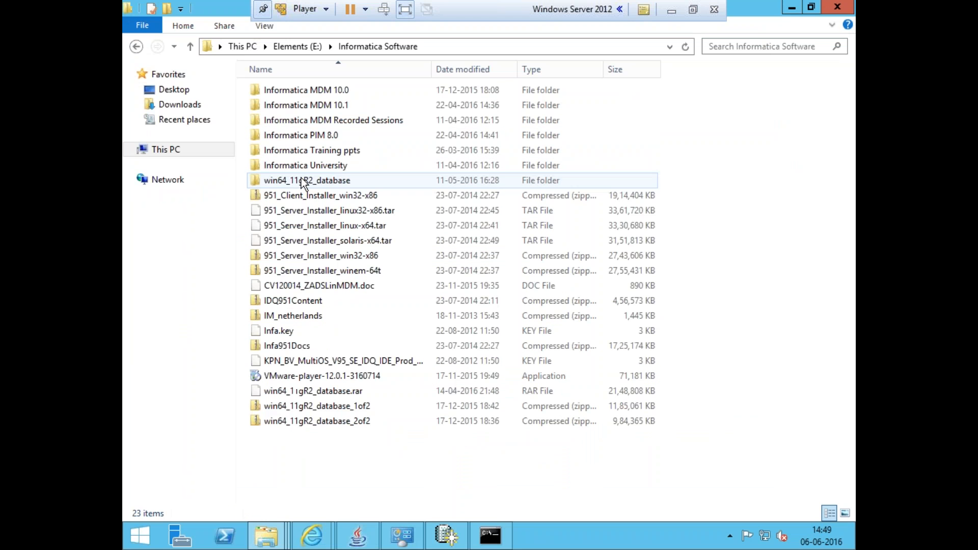
{"action": "double_click", "coordinate": [326, 105]}
{"action": "double_click", "coordinate": [392, 104]}
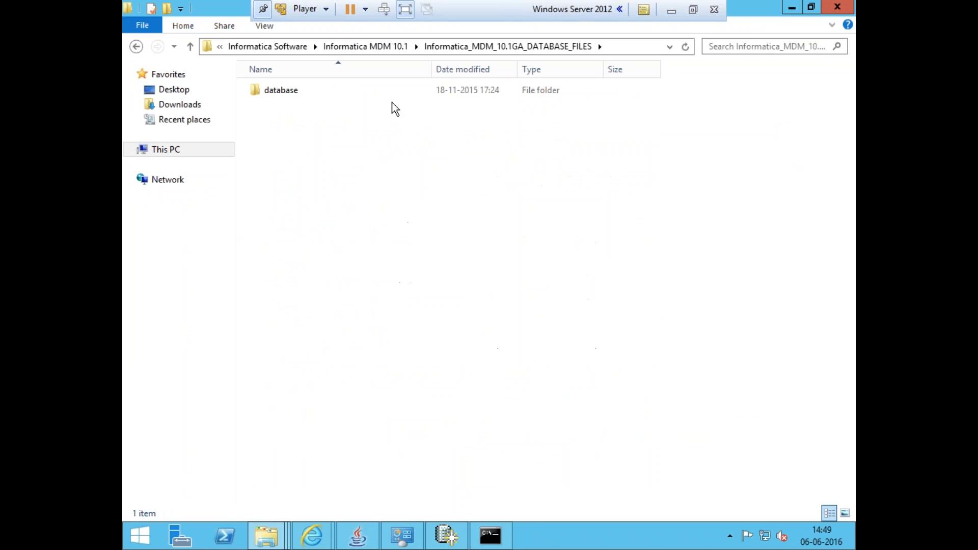
{"action": "double_click", "coordinate": [386, 98]}
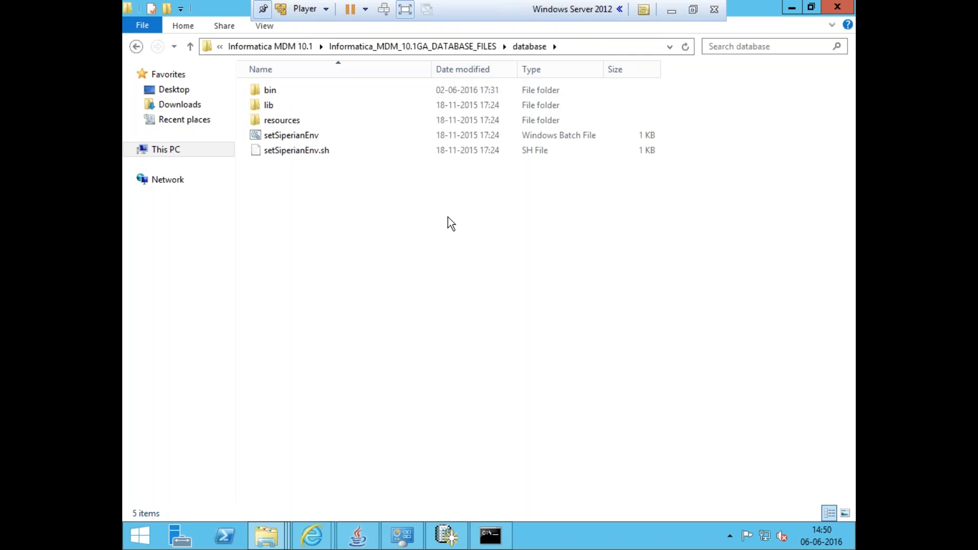
{"action": "left_click", "coordinate": [581, 48]}
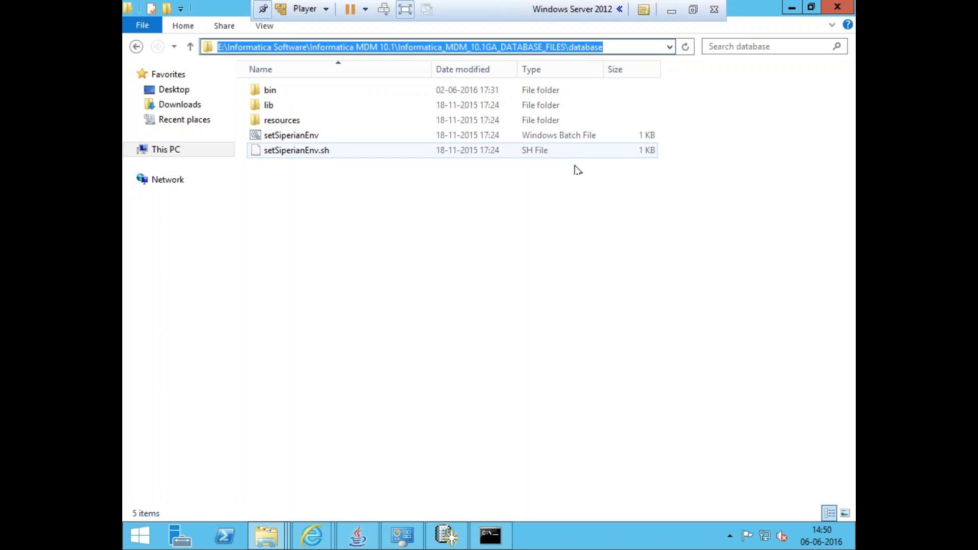
{"action": "left_click", "coordinate": [577, 212]}
{"action": "left_click", "coordinate": [448, 536]}
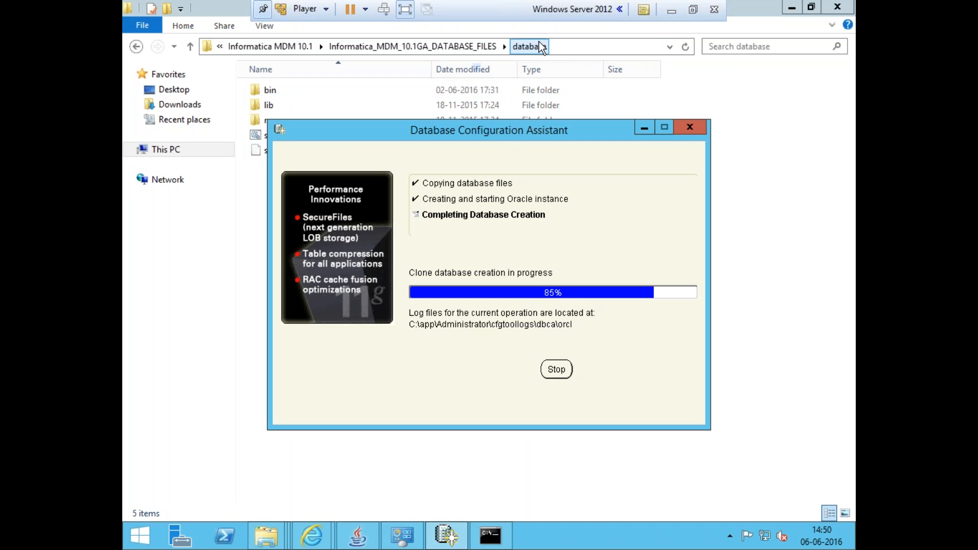
Check the progress of the clone database creation in the Database Configuration Assistant
{"action": "left_click", "coordinate": [561, 42]}
{"action": "left_click", "coordinate": [558, 284]}
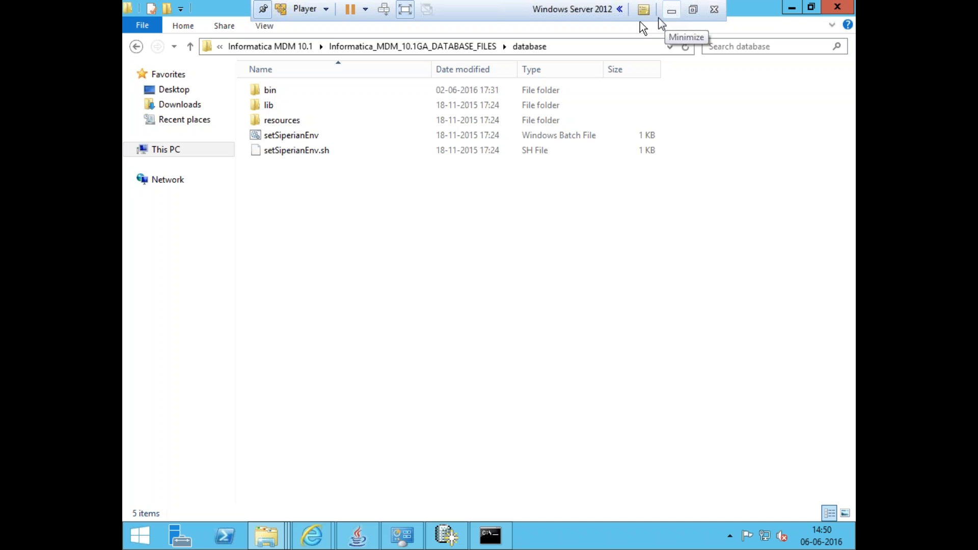
{"action": "left_click", "coordinate": [450, 541]}
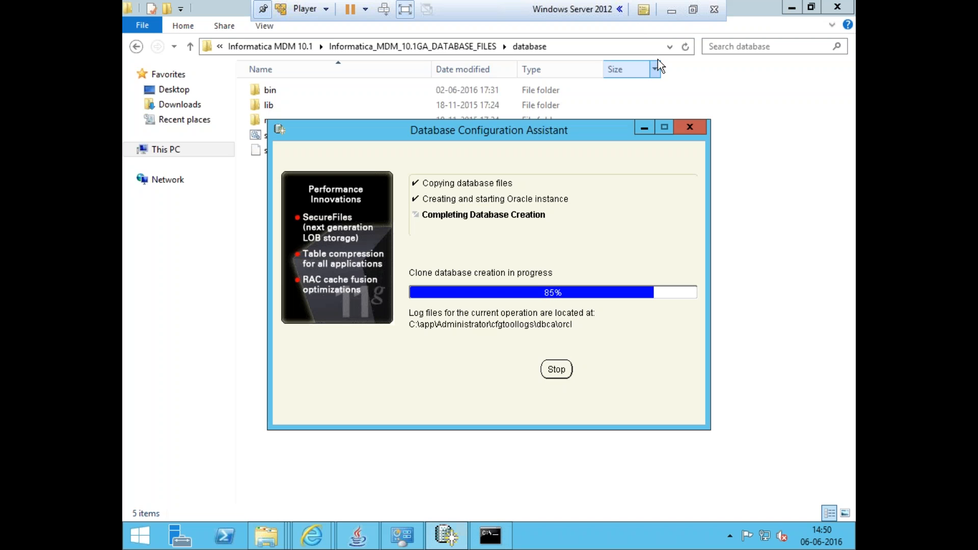
{"action": "left_click", "coordinate": [671, 9]}
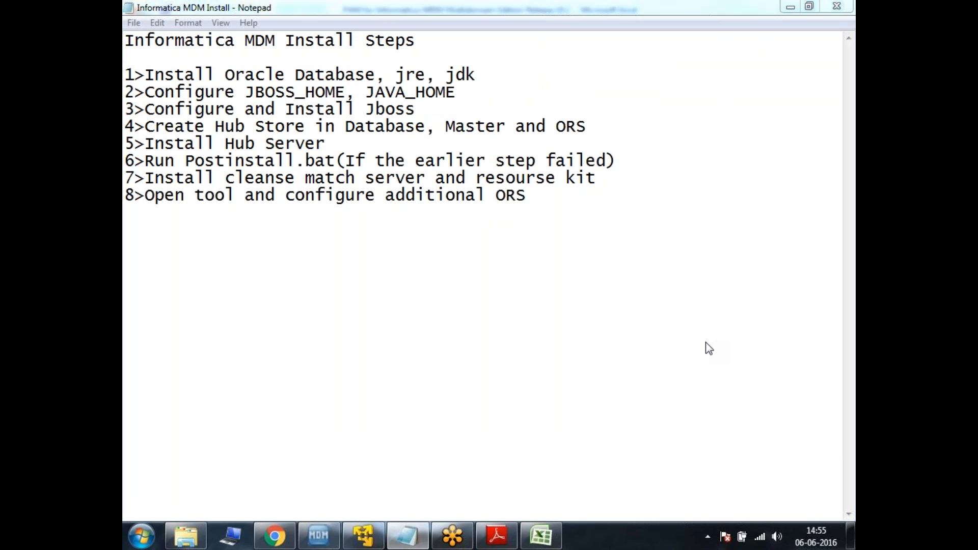
{"action": "left_click", "coordinate": [363, 534]}
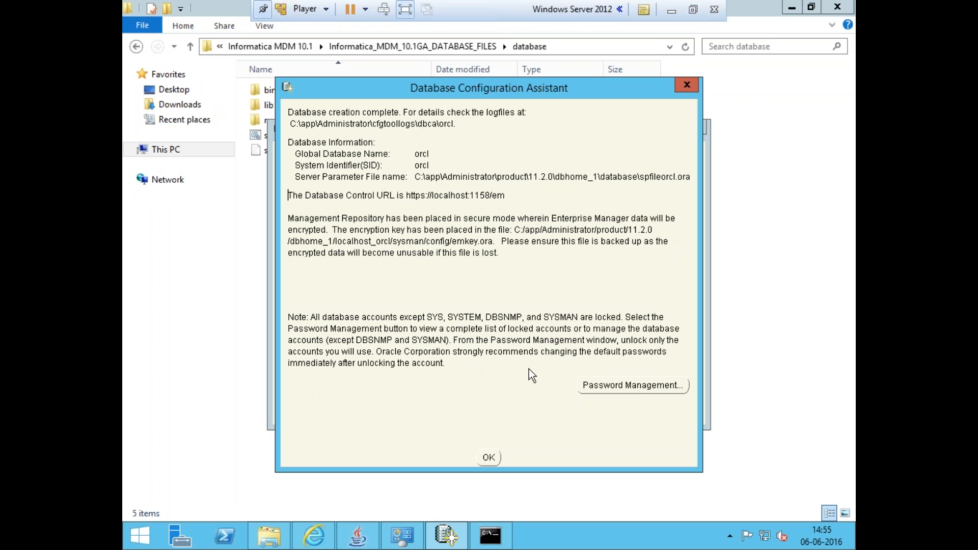
Acknowledge the database creation summary and close the Oracle Database 11g installer
{"action": "left_click", "coordinate": [489, 458]}
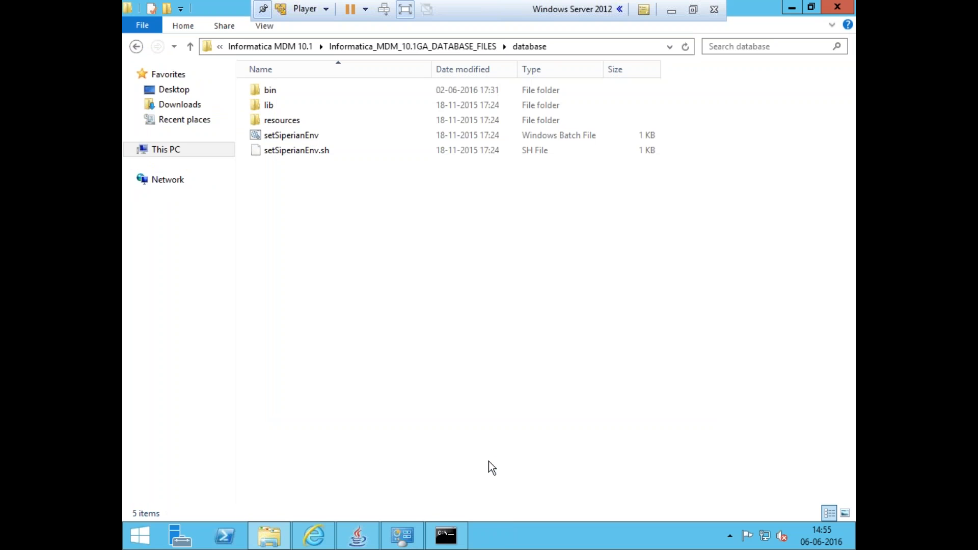
{"action": "left_click", "coordinate": [359, 533]}
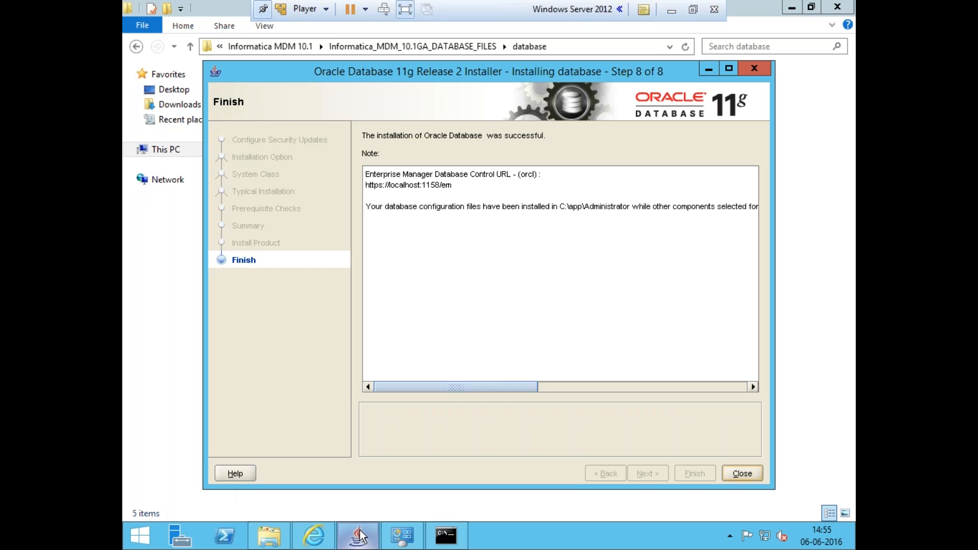
{"action": "left_click", "coordinate": [759, 475]}
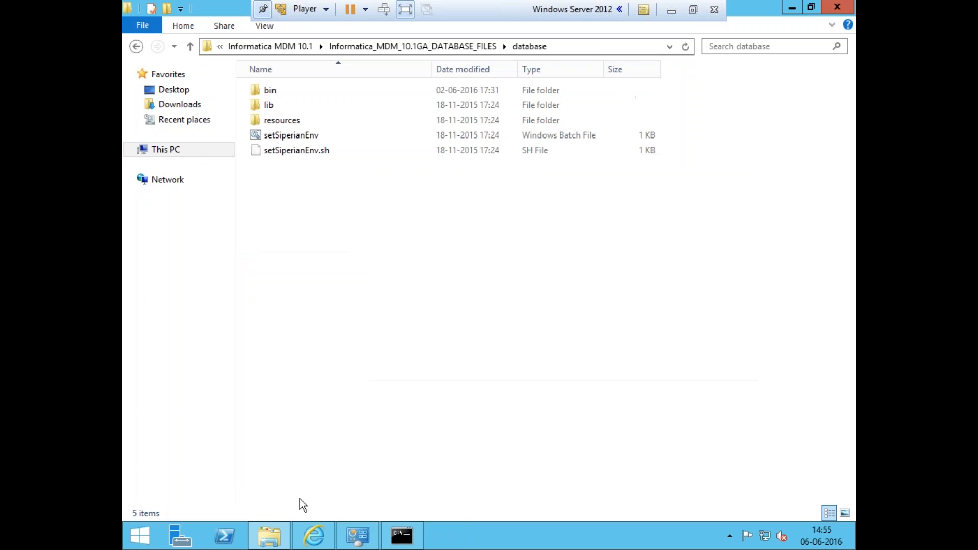
Search for cmd and pin Command Prompt to the Start screen
{"action": "left_click", "coordinate": [140, 535]}
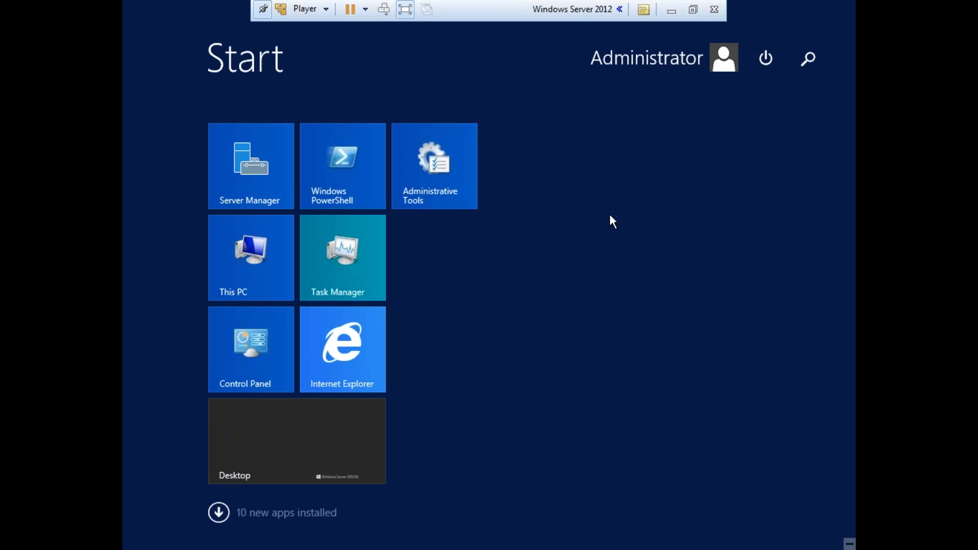
{"action": "left_click", "coordinate": [802, 65]}
{"action": "type", "text": "cmd"}
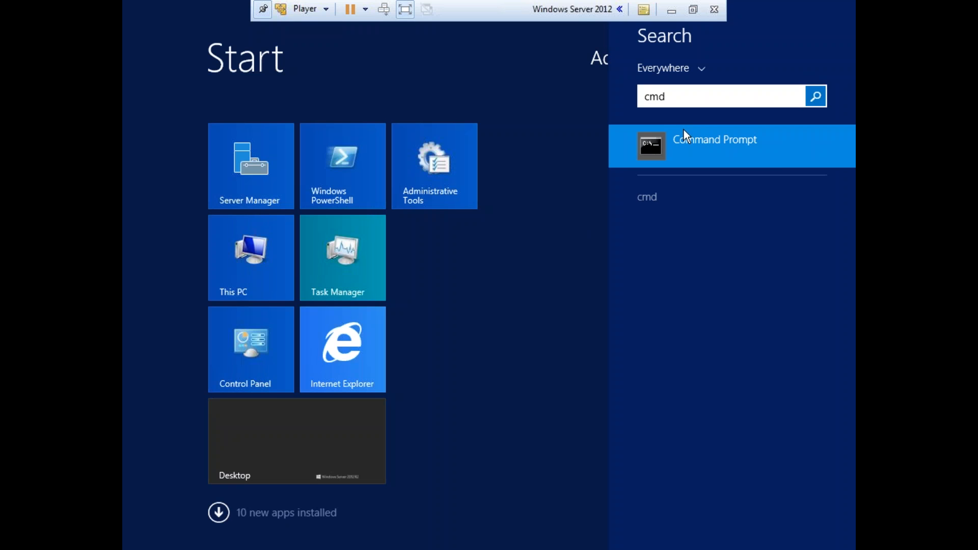
{"action": "right_click", "coordinate": [684, 133]}
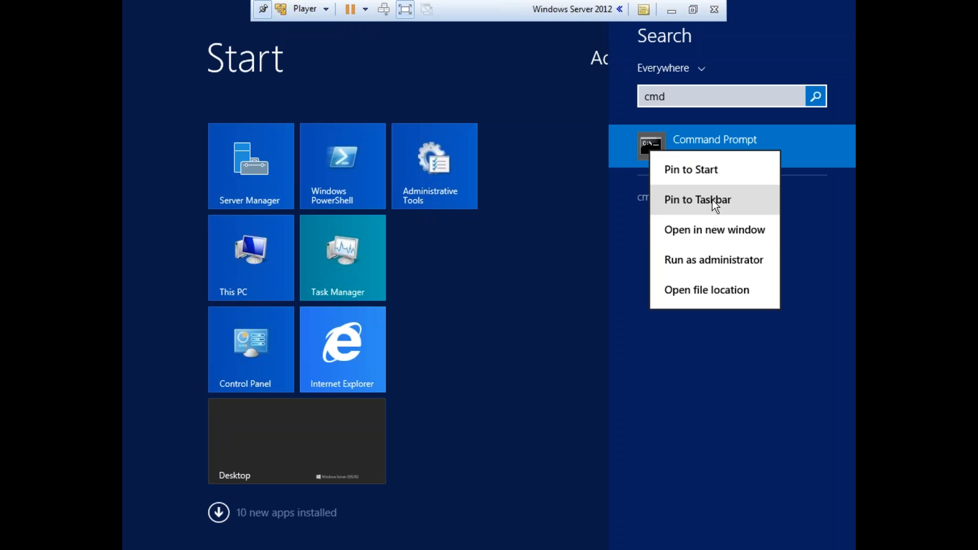
{"action": "left_click", "coordinate": [692, 169]}
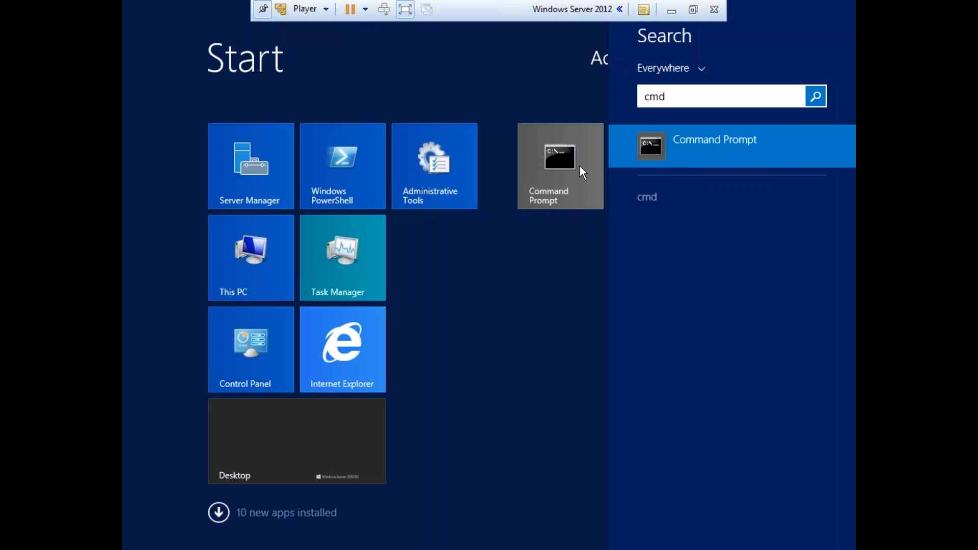
Open a Command Prompt as administrator, minimizing the running JBoss console window
{"action": "left_click", "coordinate": [554, 158]}
{"action": "left_click", "coordinate": [554, 158]}
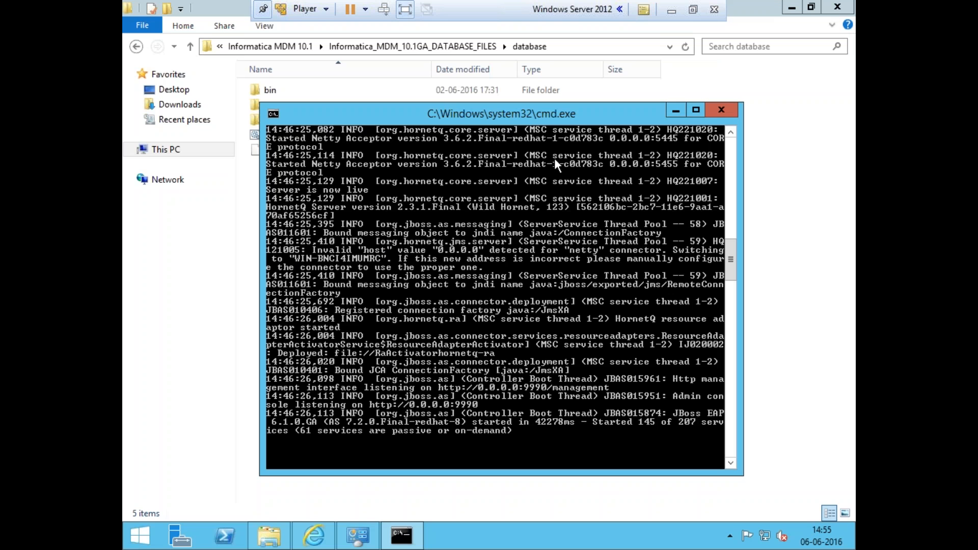
{"action": "left_click", "coordinate": [673, 111]}
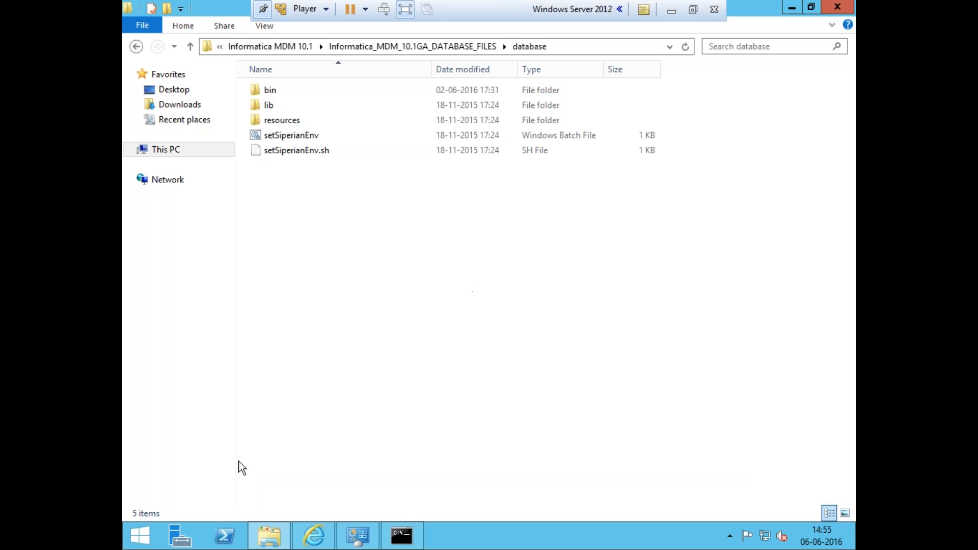
{"action": "left_click", "coordinate": [141, 541]}
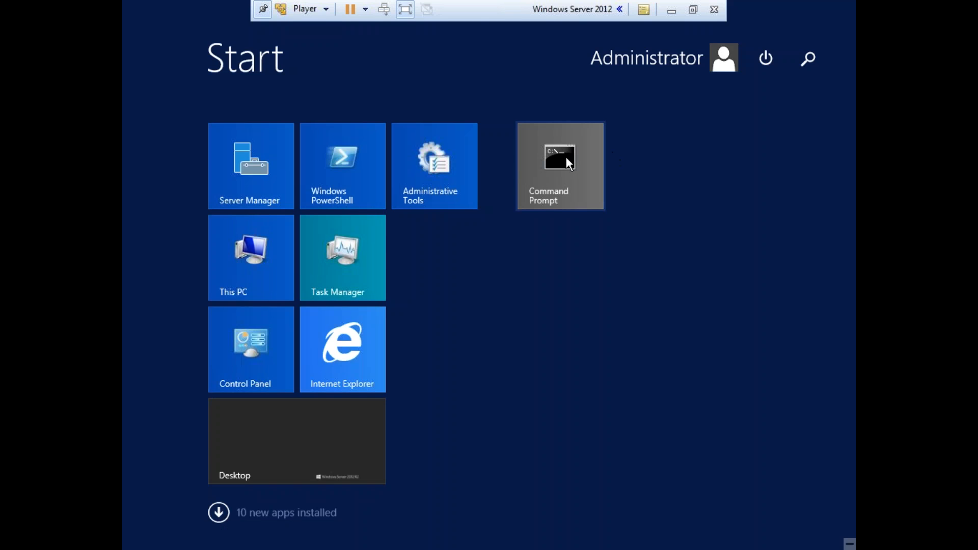
{"action": "left_click", "coordinate": [566, 157]}
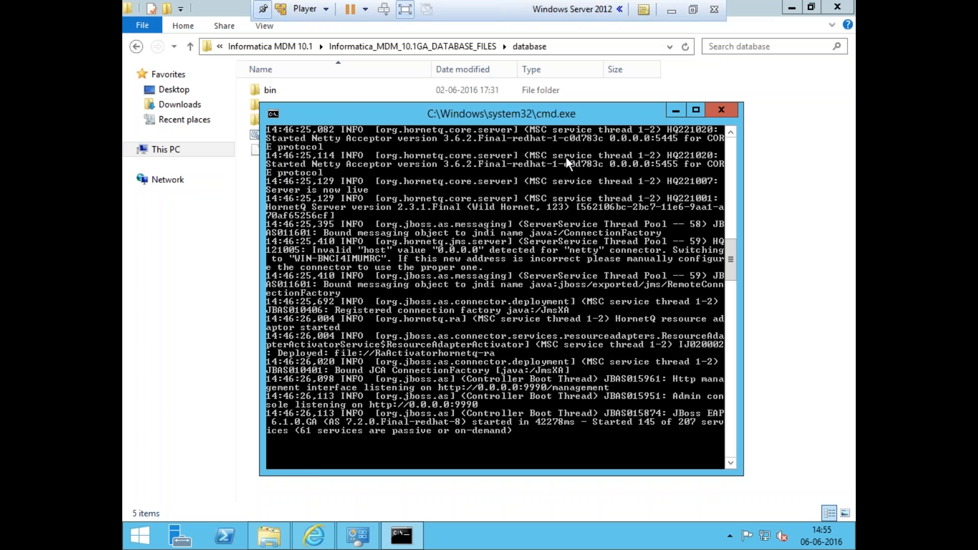
{"action": "right_click", "coordinate": [402, 535]}
{"action": "left_click", "coordinate": [386, 465]}
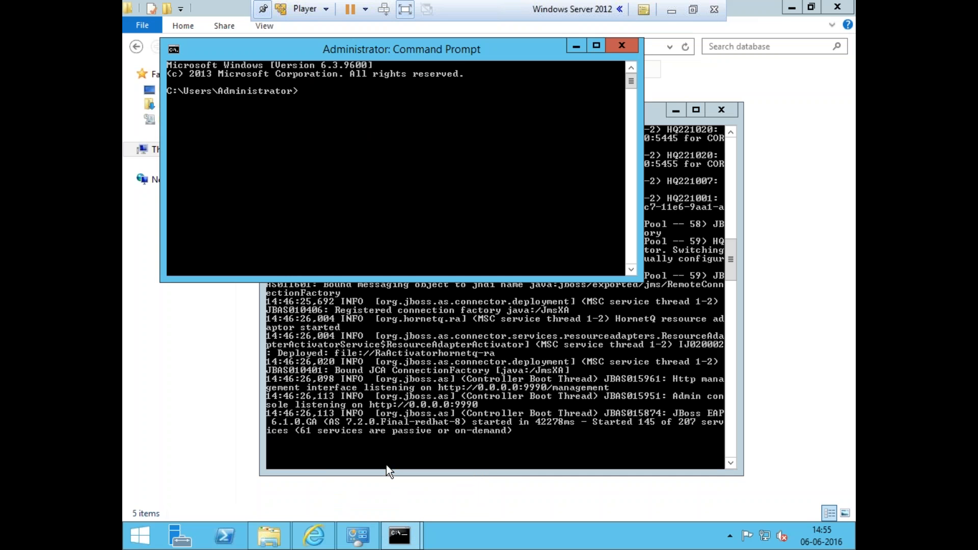
{"action": "left_click", "coordinate": [680, 112]}
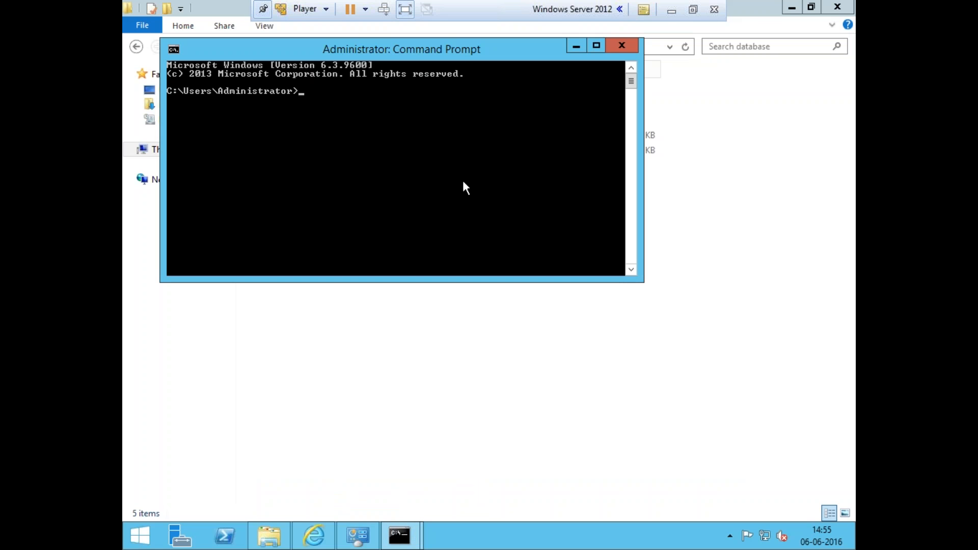
Start SQL*Plus with /nolog and connect as sysdba
{"action": "type", "text": "sqlplus /nolog"}
{"action": "key", "text": "Return"}
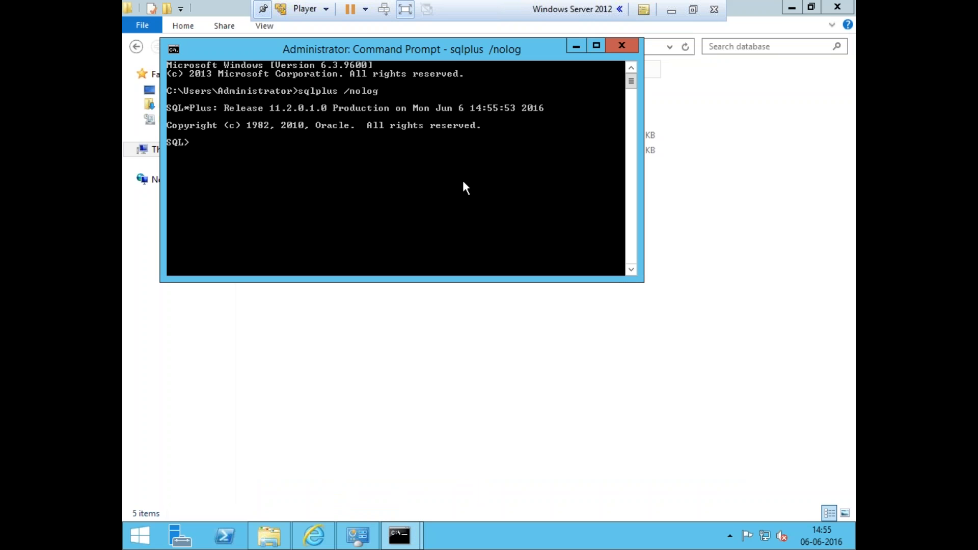
{"action": "type", "text": "conn /as sysdba"}
{"action": "key", "text": "Return"}
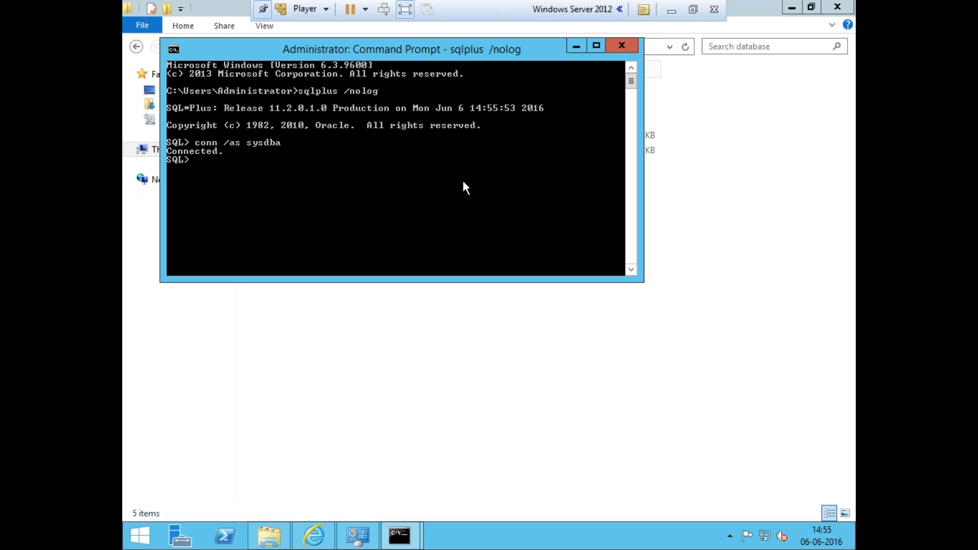
Unlock the scott user account with an alter user statement
{"action": "type", "text": "alter user scott account "}
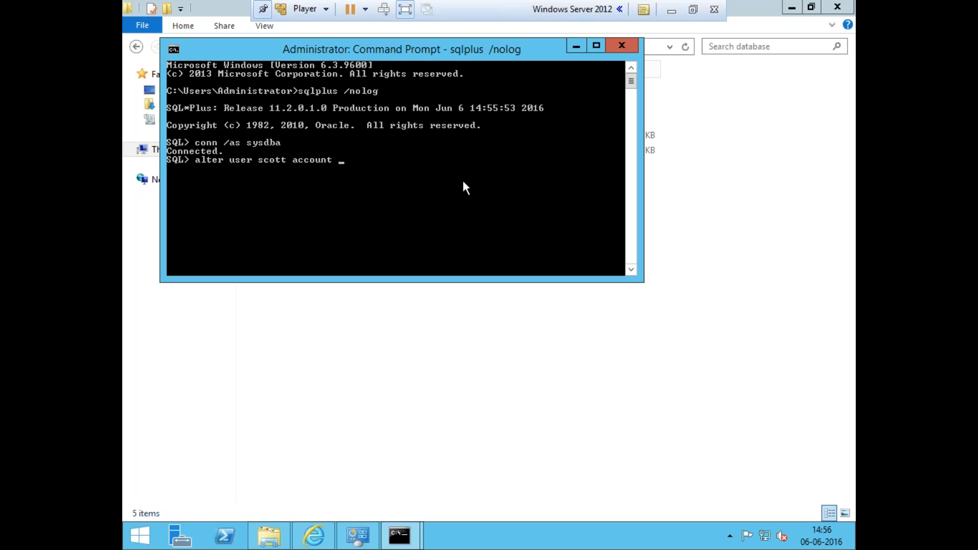
{"action": "type", "text": "unlock;"}
{"action": "key", "text": "Return"}
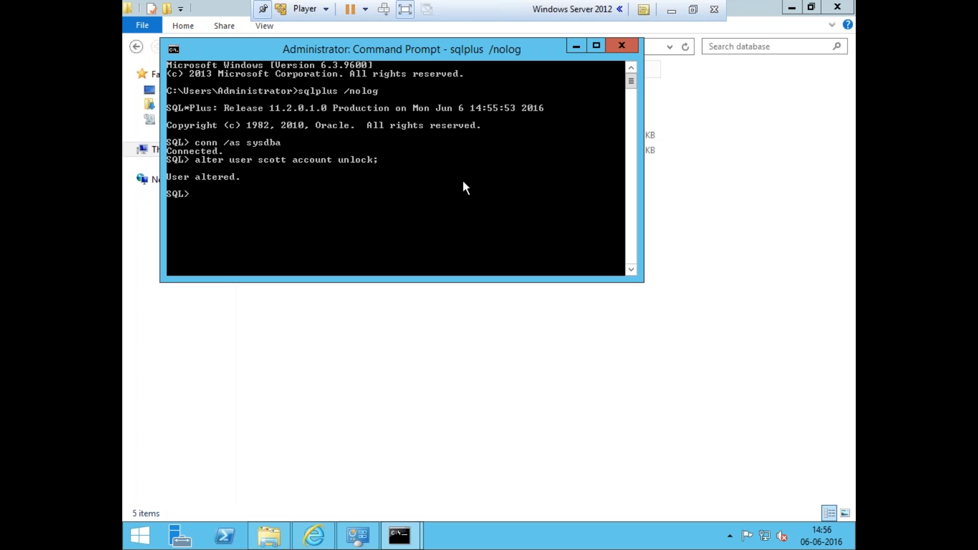
Connect to orcl as user scott with its password, set a new password when prompted, and reconnect
{"action": "type", "text": "conn scott/tiger@orcl"}
{"action": "key", "text": "Return"}
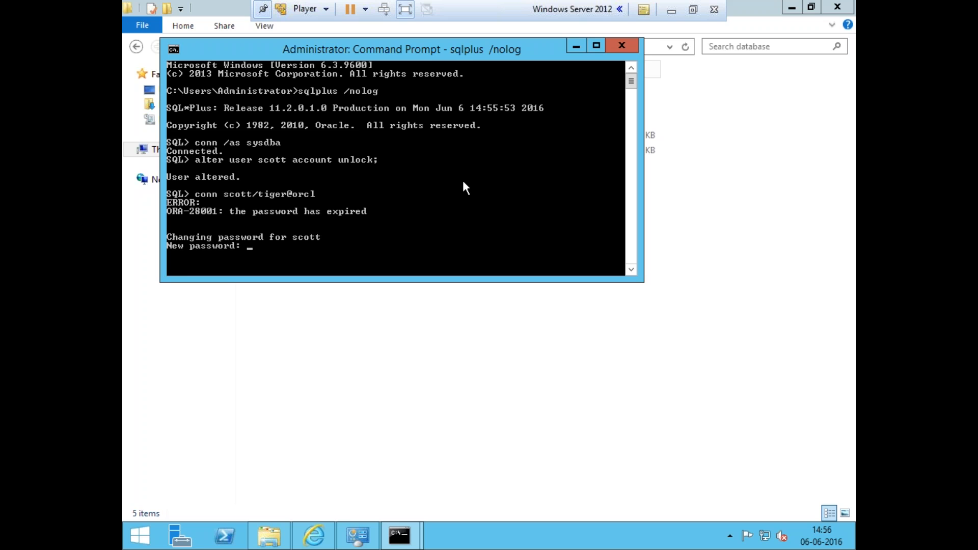
{"action": "key", "text": "Return"}
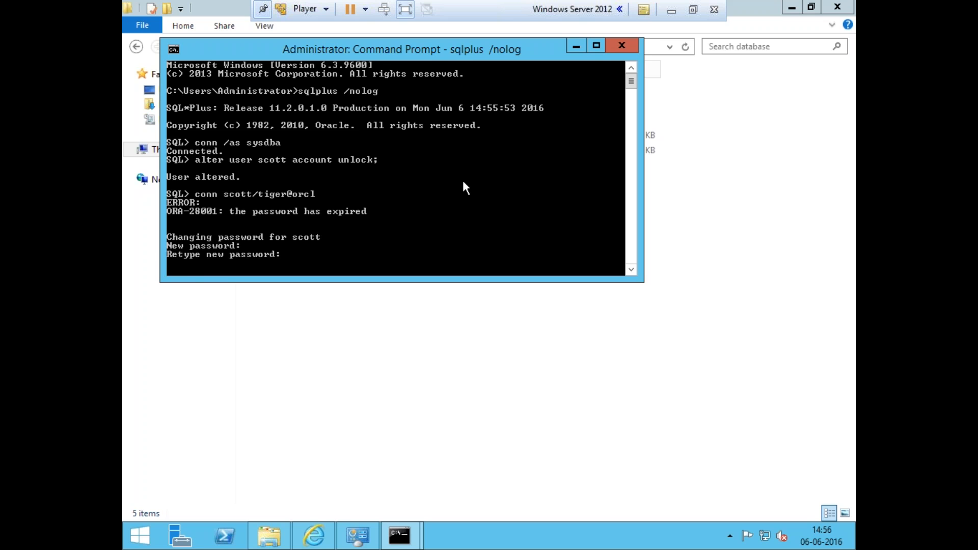
{"action": "key", "text": "Return"}
{"action": "key", "text": "Up"}
{"action": "key", "text": "Return"}
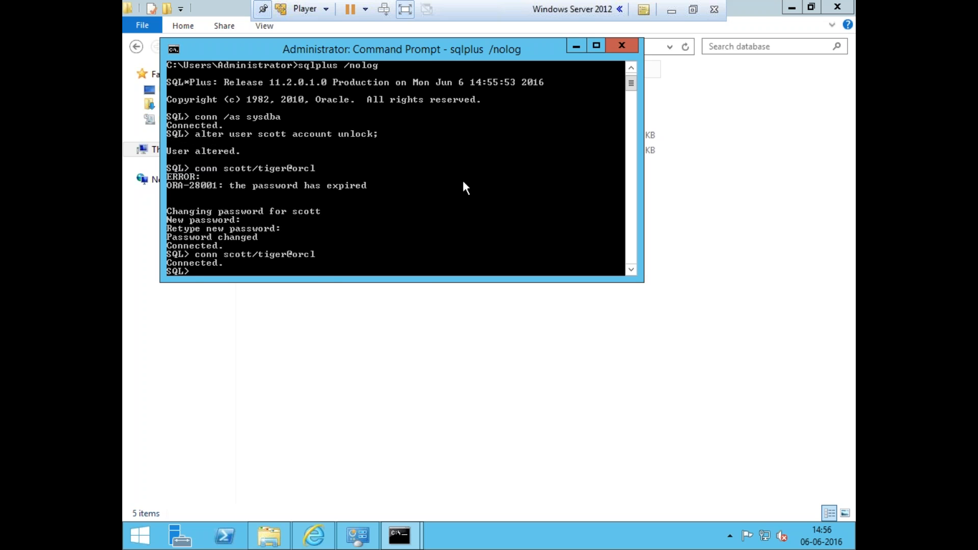
{"action": "right_click", "coordinate": [310, 255]}
{"action": "left_click", "coordinate": [329, 260]}
{"action": "left_click", "coordinate": [289, 255]}
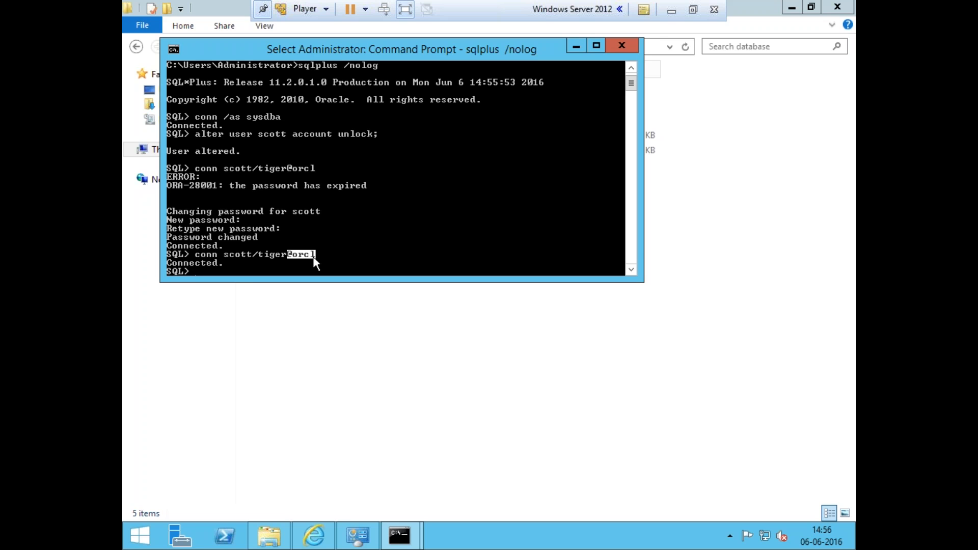
{"action": "left_click", "coordinate": [140, 536]}
{"action": "left_click", "coordinate": [806, 55]}
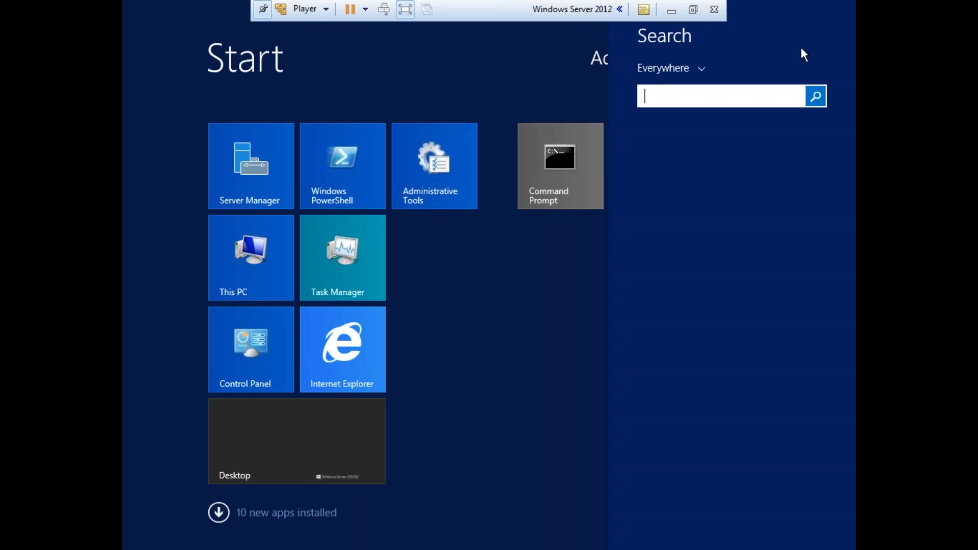
{"action": "left_click", "coordinate": [372, 502]}
{"action": "key", "text": "super"}
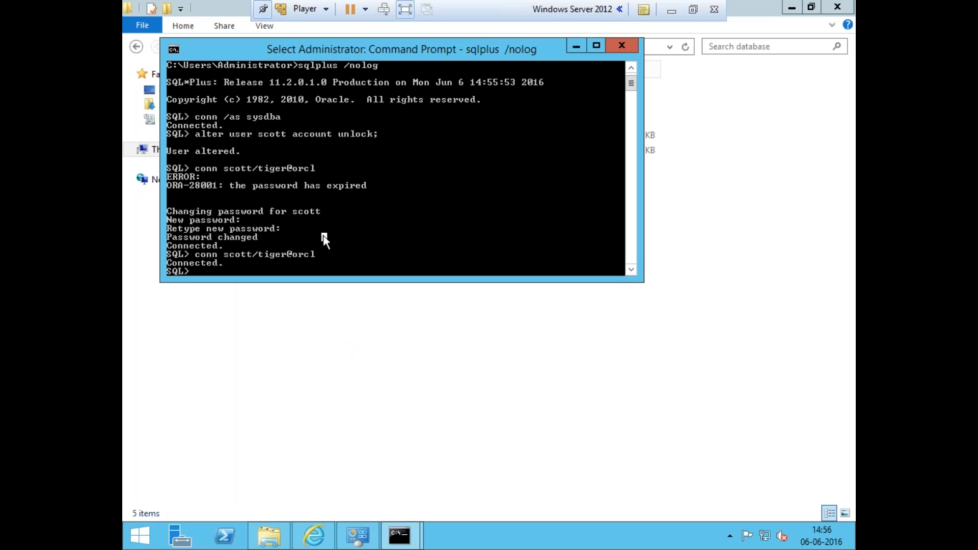
Exit SQL*Plus and close the administrator Command Prompt
{"action": "left_click", "coordinate": [324, 241]}
{"action": "type", "text": "exit"}
{"action": "key", "text": "Return"}
{"action": "type", "text": "exit"}
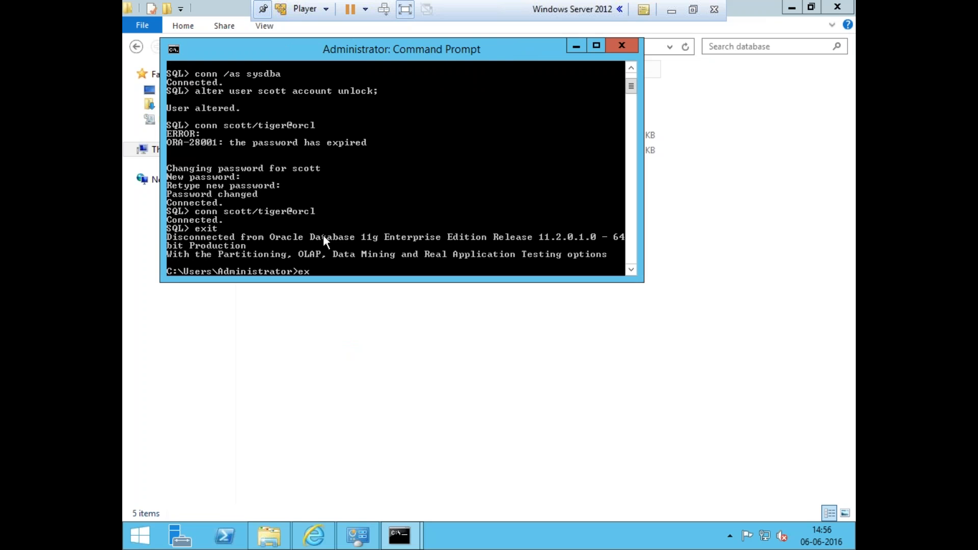
{"action": "key", "text": "Return"}
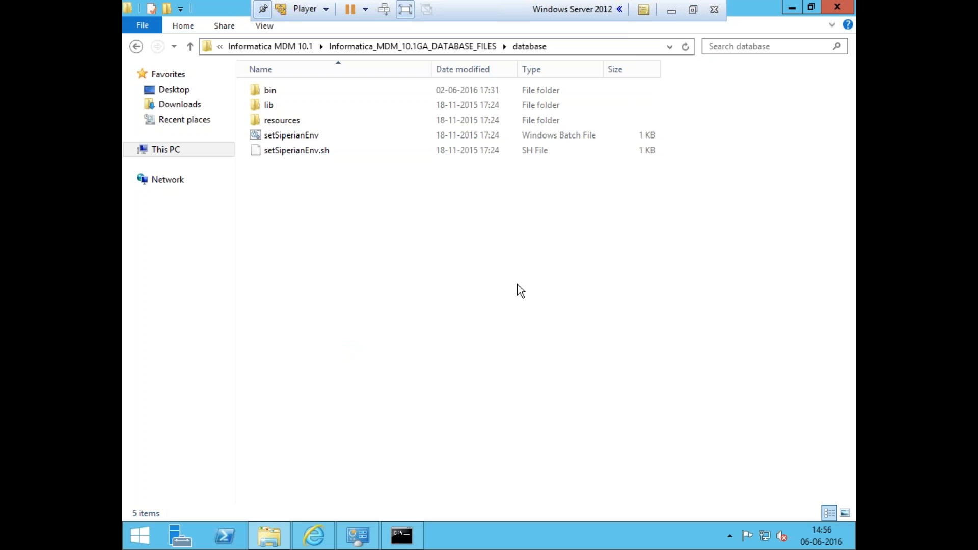
{"action": "left_click", "coordinate": [674, 11]}
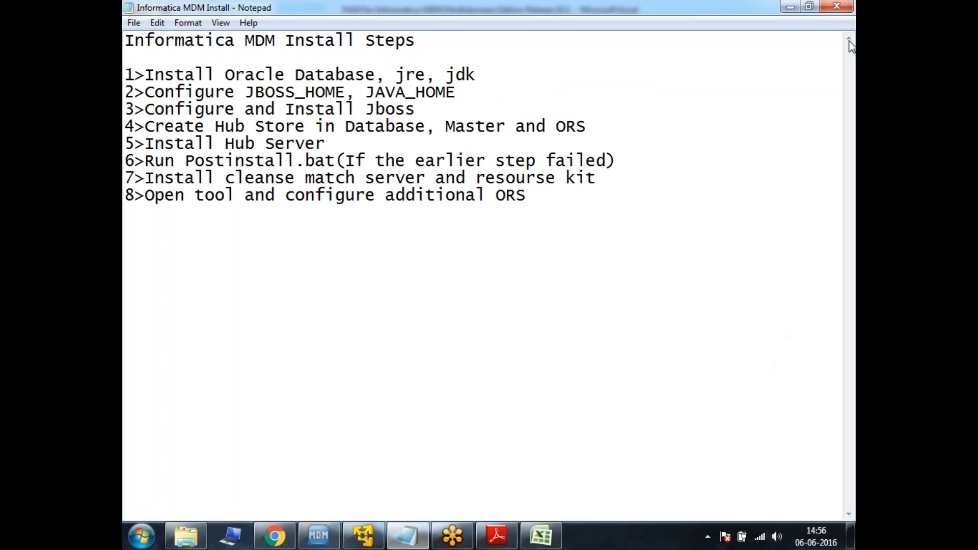